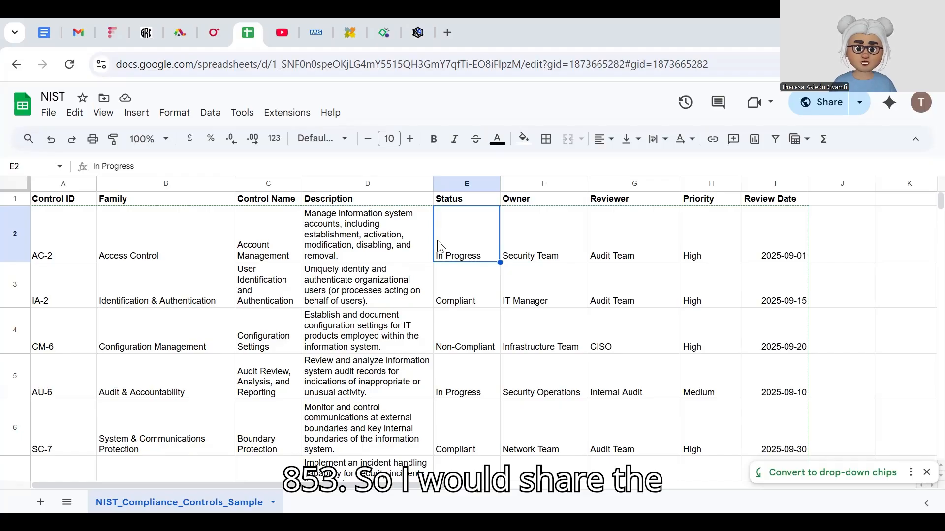
# Look through the control rows of the NIST_Compliance_Controls_Sample sheet, from the header row down to SA-9 and back
pyautogui.scroll(-5, 439, 245)
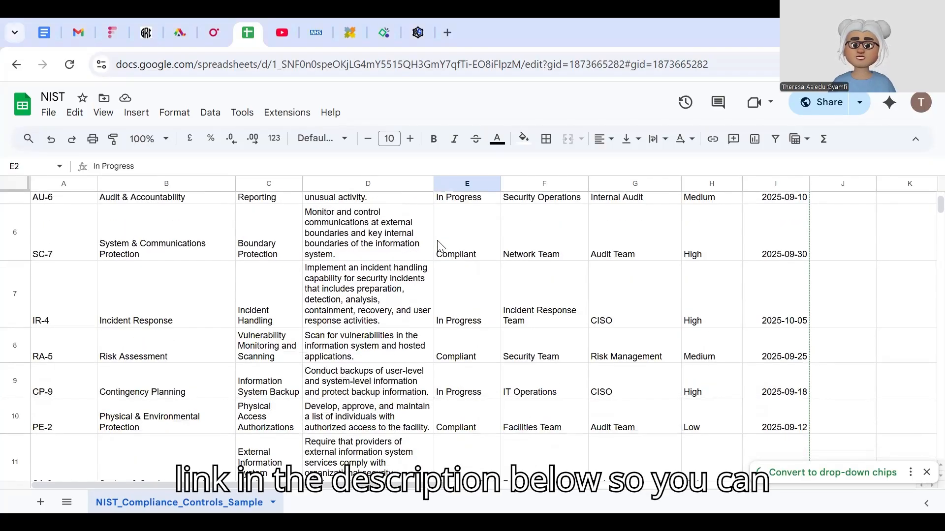
pyautogui.scroll(-3, 439, 245)
pyautogui.scroll(4, 440, 246)
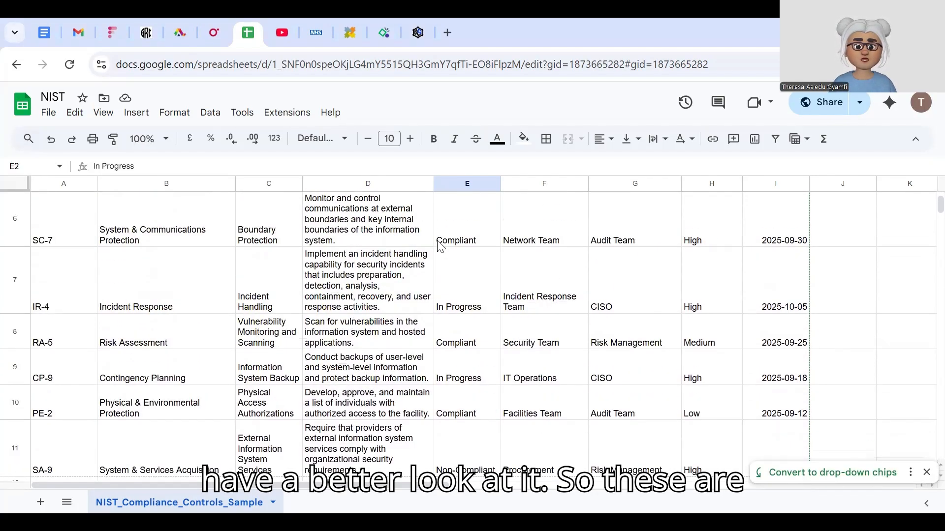
pyautogui.scroll(5, 441, 246)
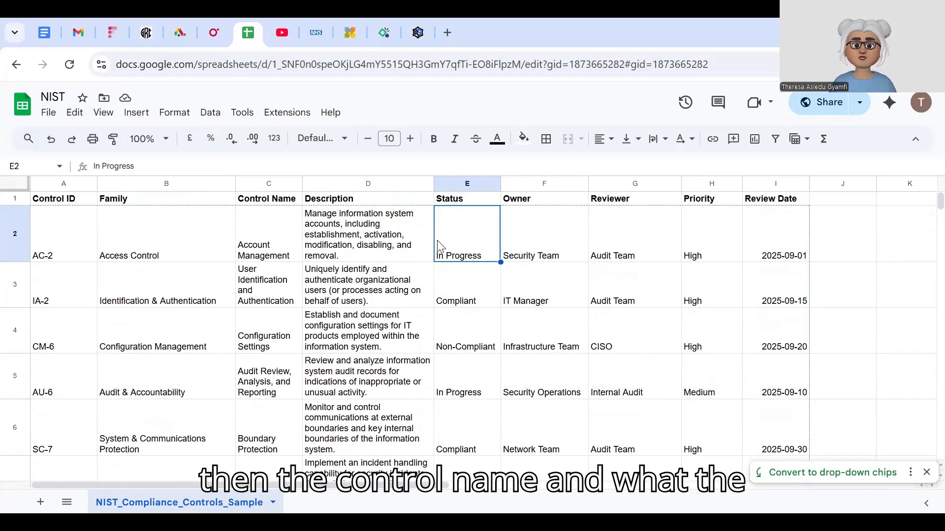
# Examine the Description, Status, Owner, Reviewer and Priority columns one by one, and skim all control rows of the sheet
pyautogui.click(322, 180)
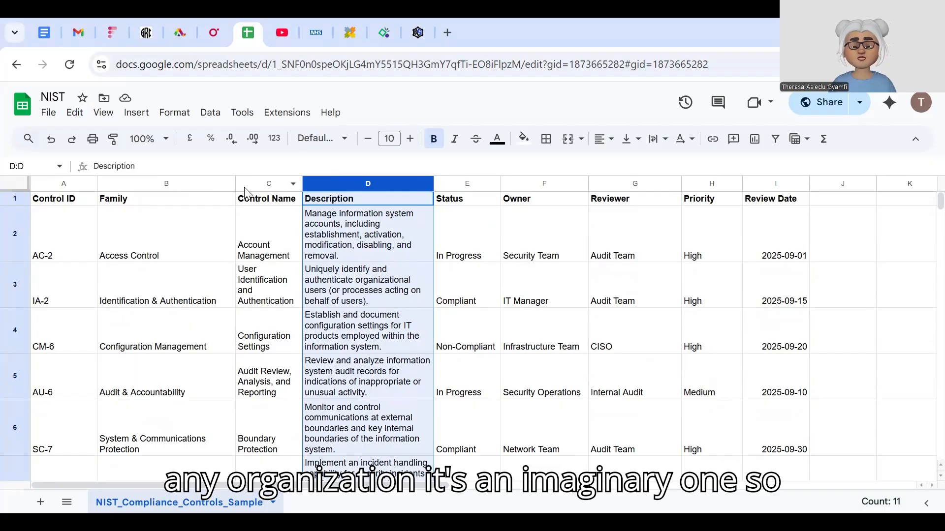
pyautogui.click(458, 199)
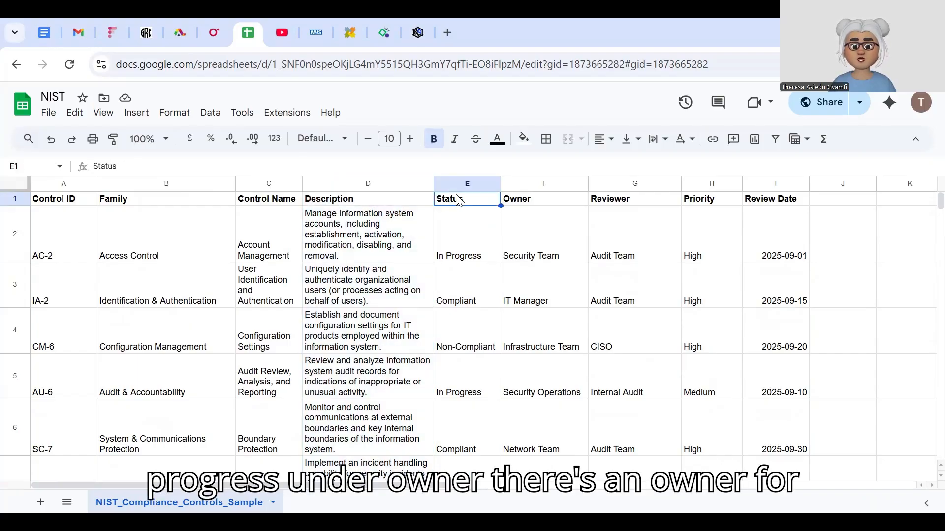
pyautogui.click(459, 184)
pyautogui.click(542, 183)
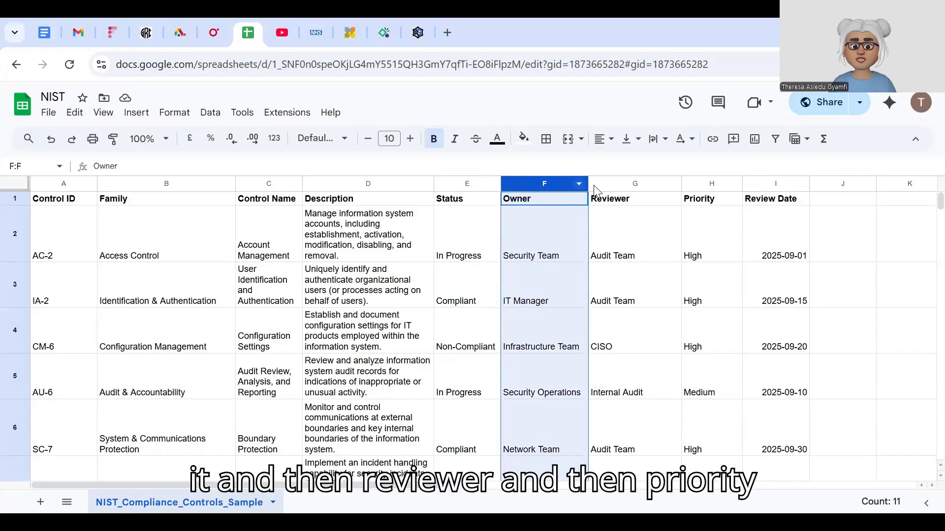
pyautogui.click(616, 184)
pyautogui.click(702, 186)
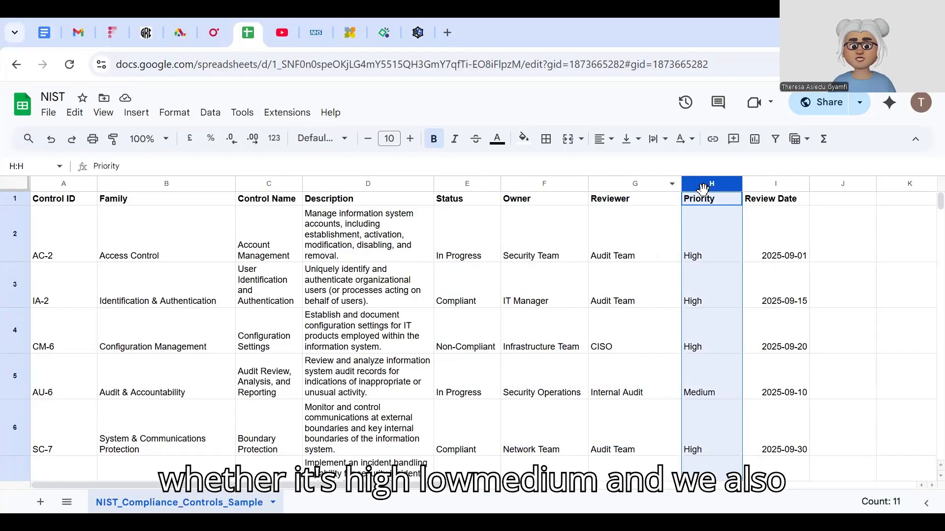
pyautogui.hscroll(3, 703, 188)
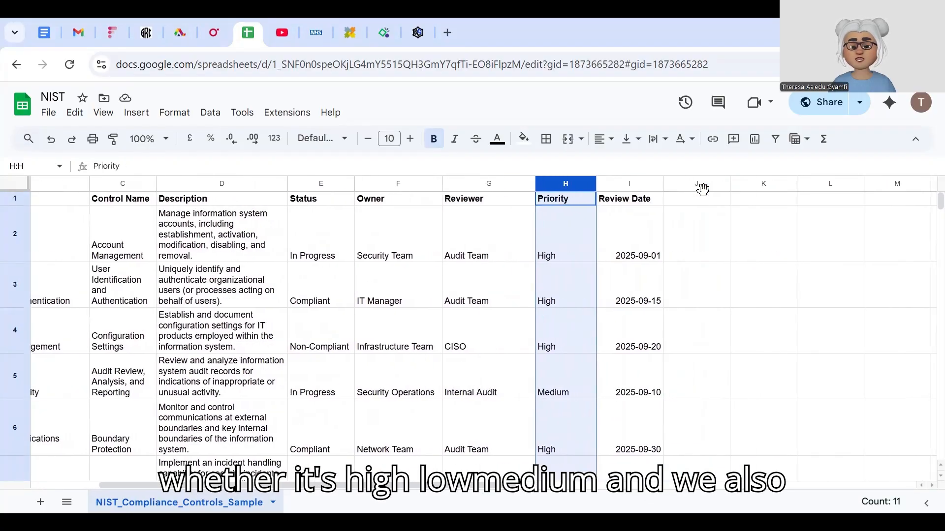
pyautogui.hscroll(-3, 703, 188)
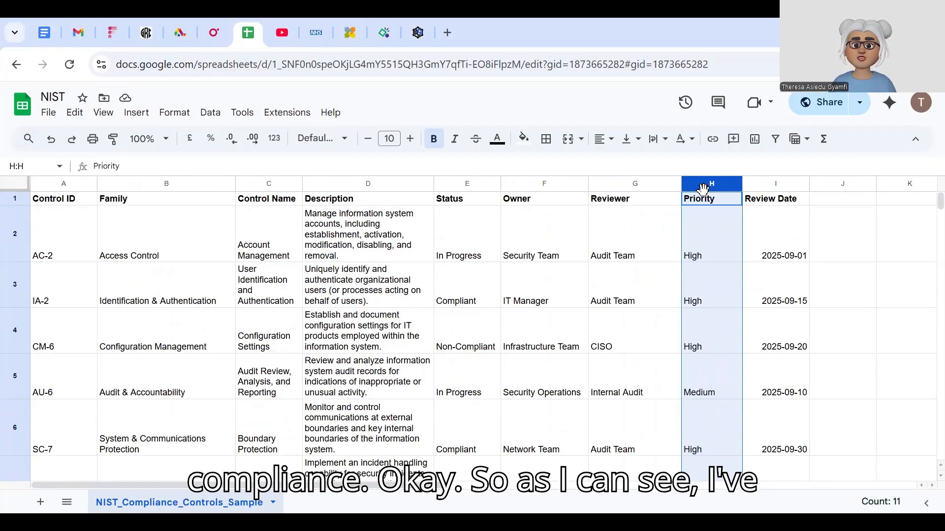
pyautogui.scroll(-3, 703, 188)
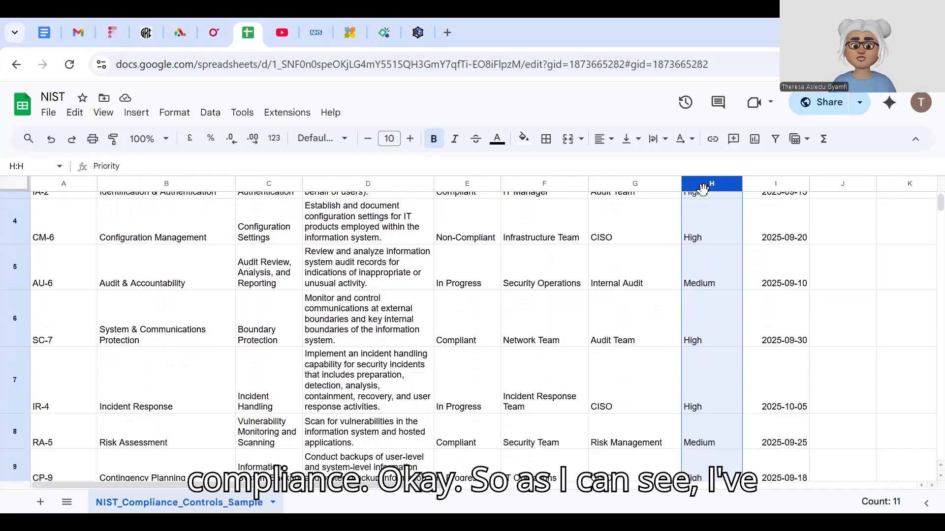
pyautogui.scroll(-6, 703, 188)
pyautogui.scroll(9, 703, 188)
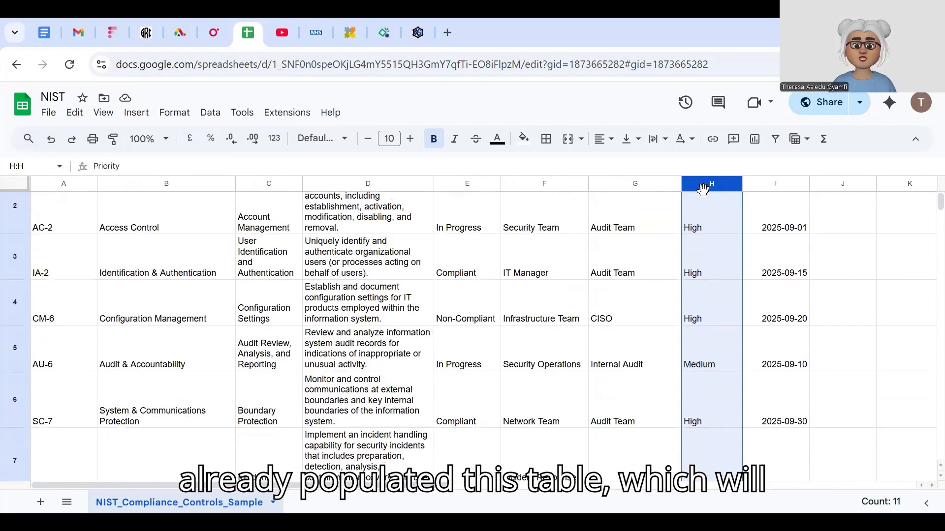
pyautogui.scroll(1, 703, 190)
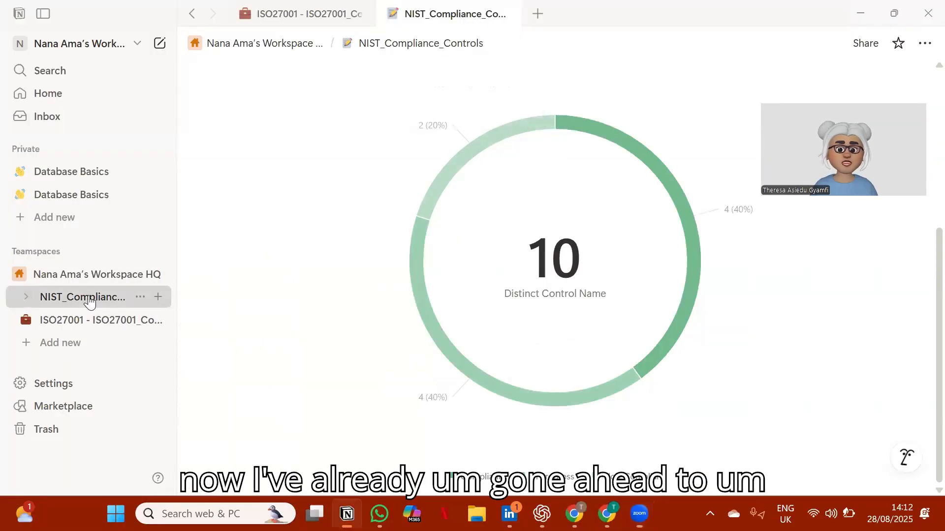
# In Notion, view the NIST_Compliance_Controls database by status and in the Show All table, examining its columns through Audit Evidence
pyautogui.scroll(10, 251, 236)
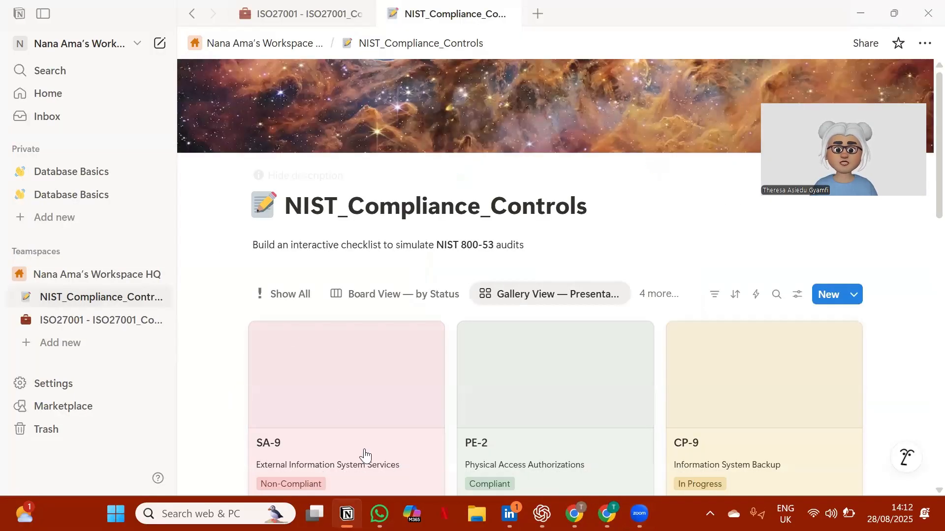
pyautogui.click(356, 294)
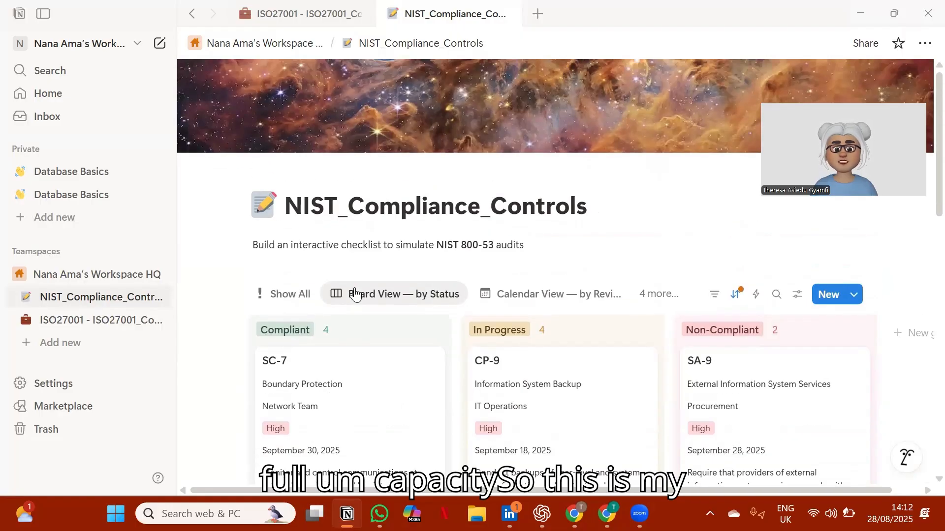
pyautogui.scroll(-2, 356, 294)
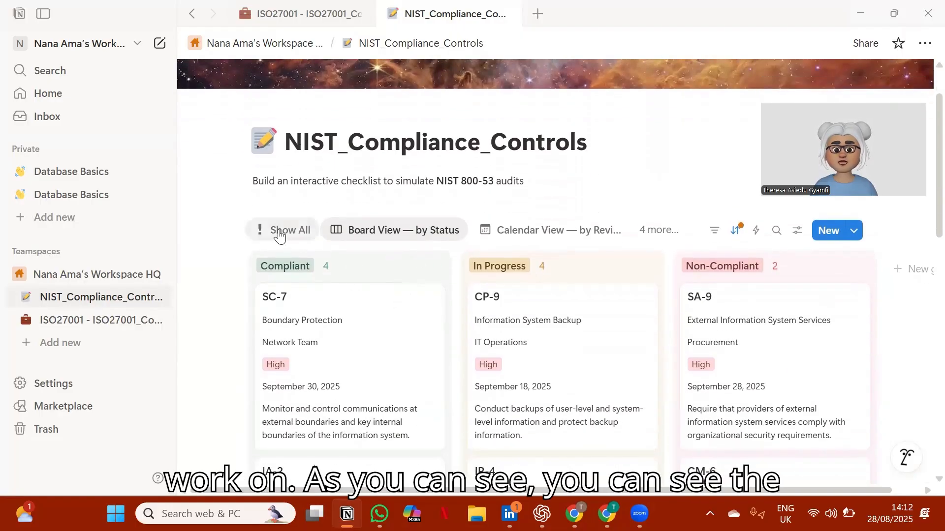
pyautogui.click(280, 237)
pyautogui.scroll(-2, 401, 466)
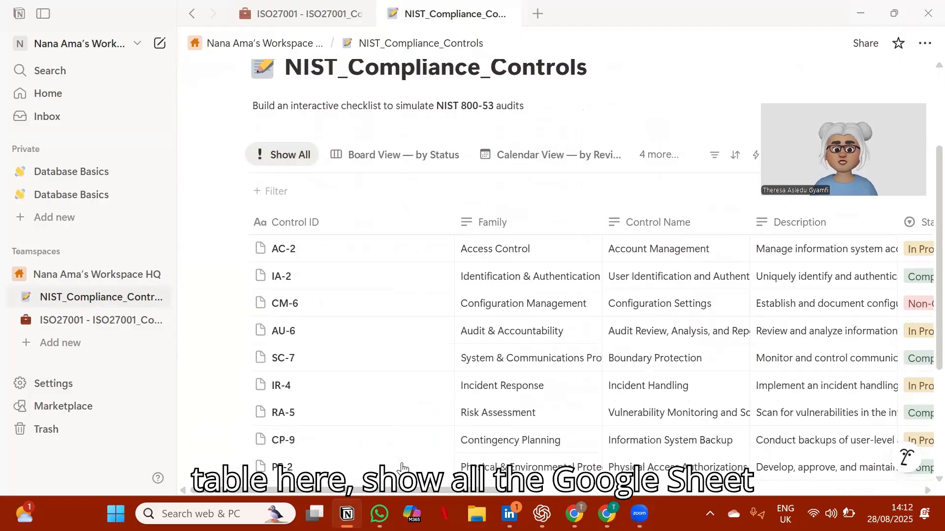
pyautogui.scroll(-3, 401, 467)
pyautogui.hscroll(10, 402, 466)
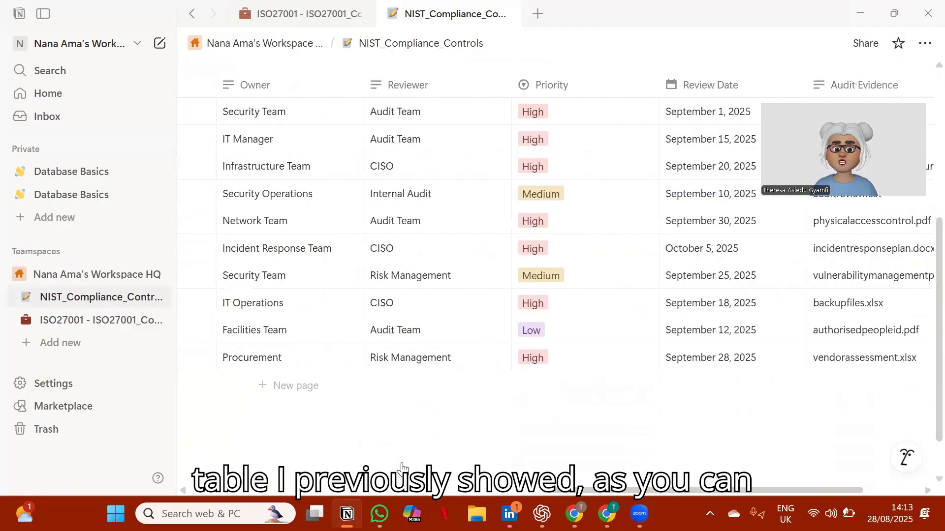
pyautogui.hscroll(2, 402, 466)
pyautogui.scroll(2, 402, 467)
pyautogui.hscroll(-12, 402, 467)
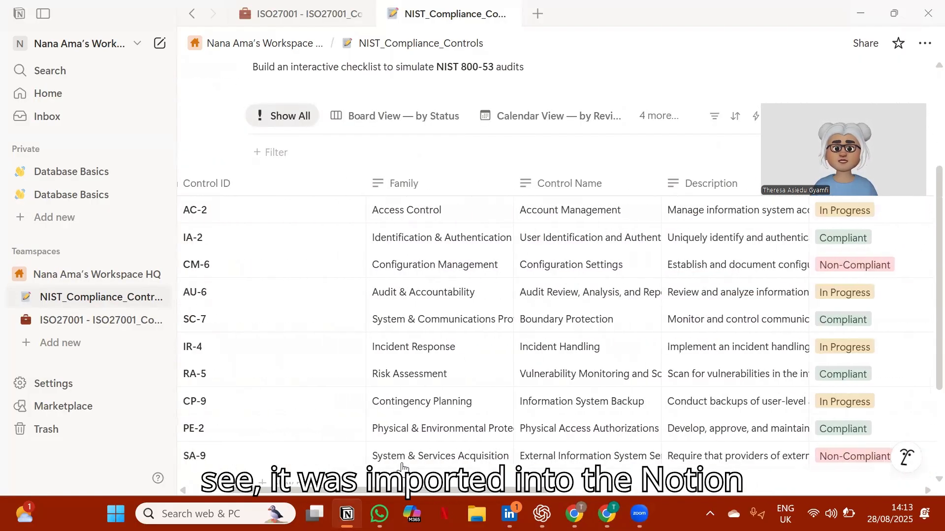
pyautogui.hscroll(-2, 401, 467)
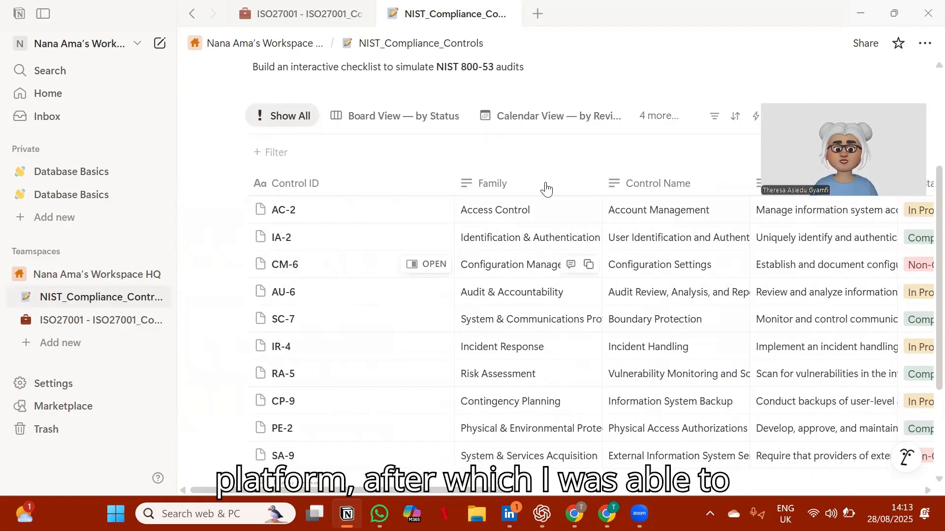
# Show the database in the Board View by Status and look through the cards in each status group
pyautogui.click(417, 120)
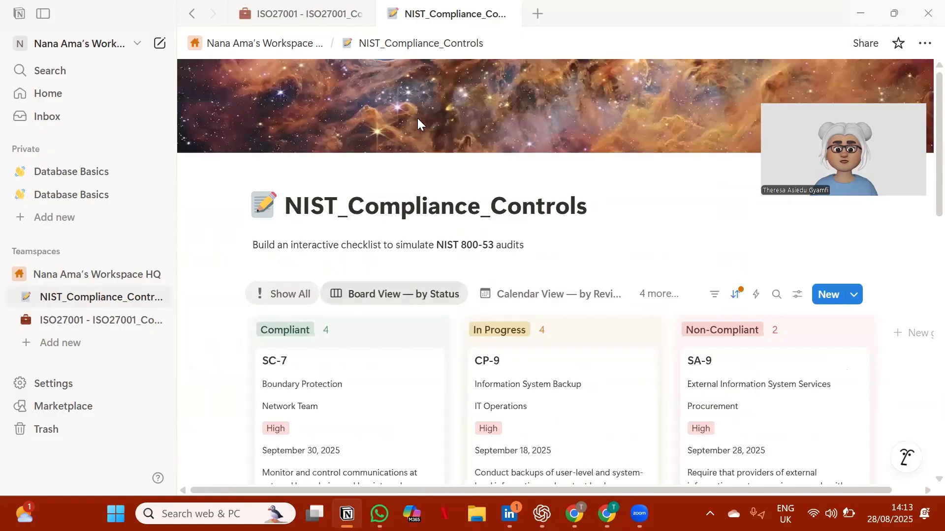
pyautogui.scroll(-3, 418, 120)
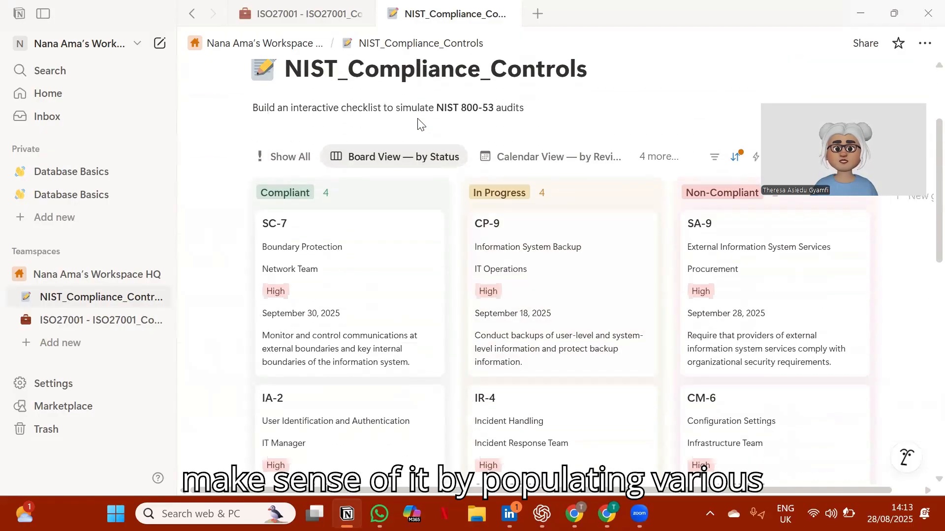
pyautogui.scroll(-1, 417, 120)
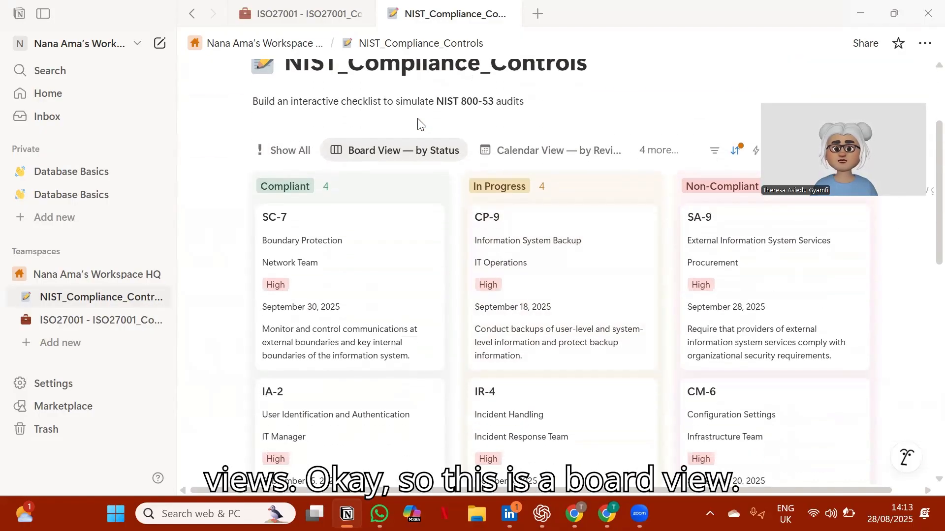
pyautogui.scroll(-3, 418, 120)
pyautogui.scroll(5, 417, 119)
# Look through the Calendar View by Review Date and check the list of the database's other views
pyautogui.click(550, 293)
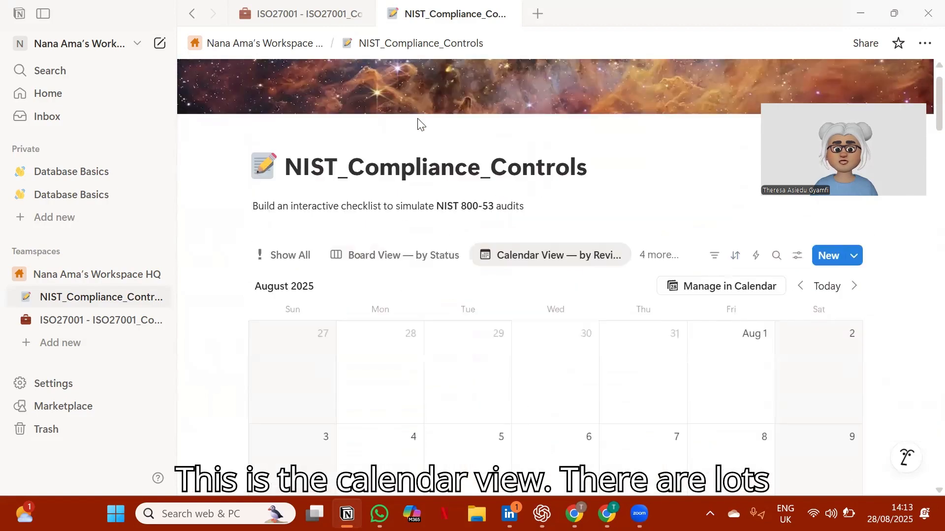
pyautogui.scroll(-10, 418, 120)
pyautogui.scroll(9, 418, 120)
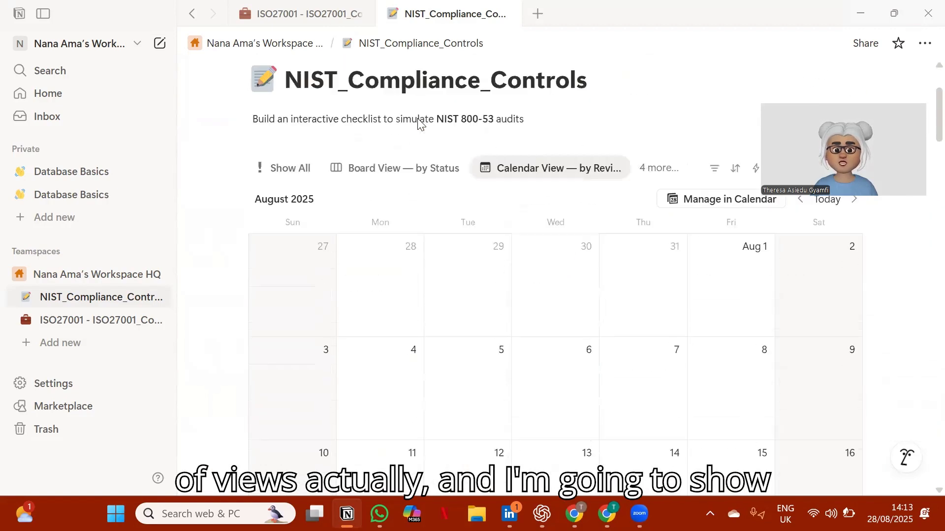
pyautogui.scroll(2, 418, 121)
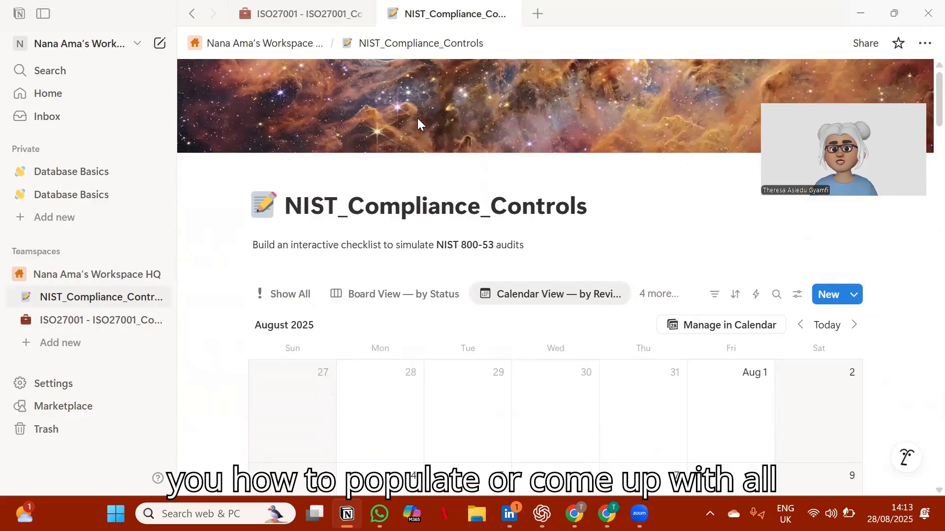
pyautogui.click(659, 294)
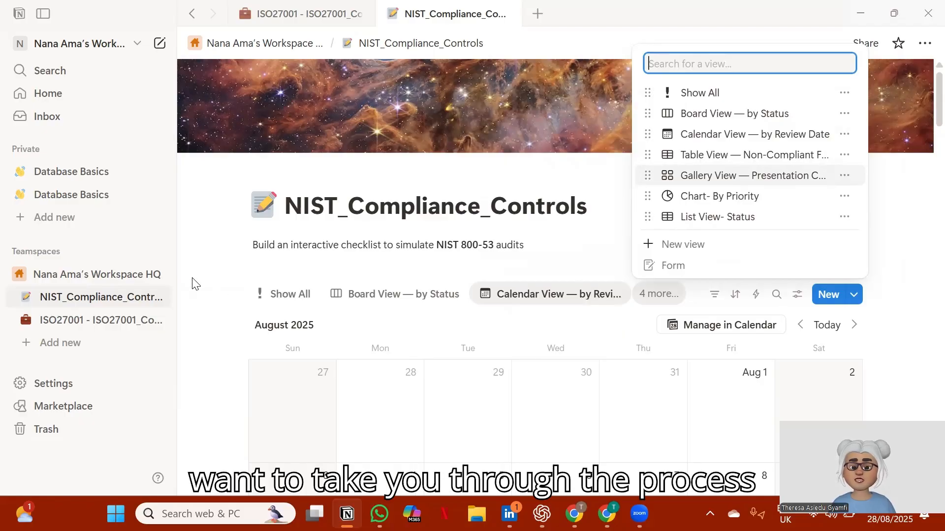
pyautogui.click(45, 349)
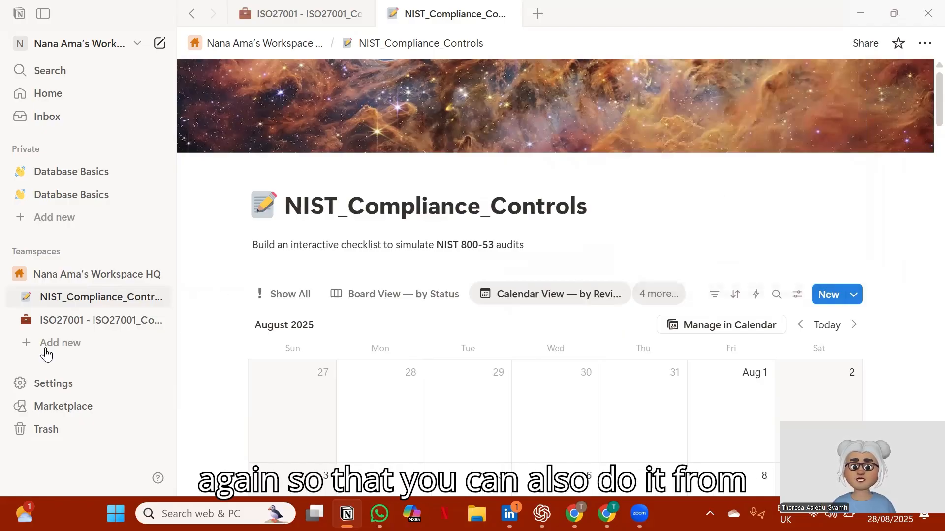
# Add a new empty page to the teamspace below the ISO27001 page
pyautogui.click(116, 340)
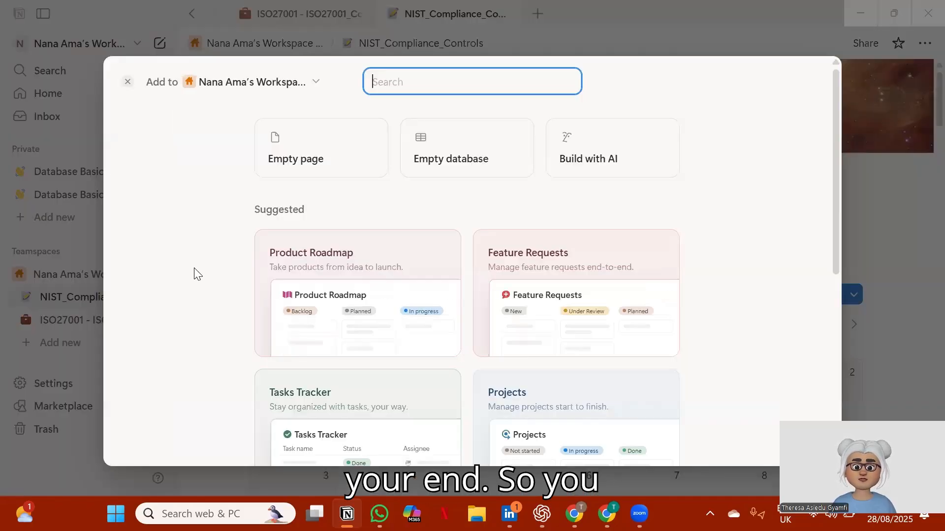
pyautogui.click(127, 81)
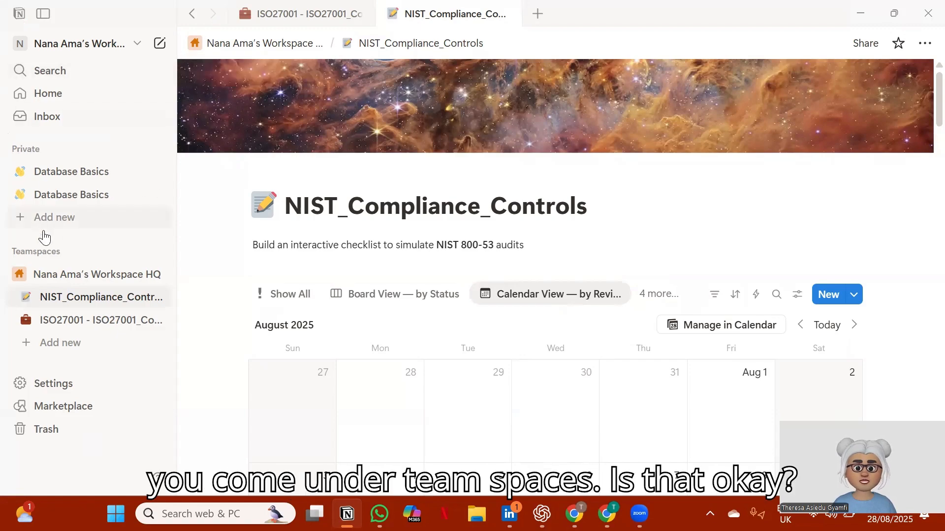
pyautogui.click(50, 348)
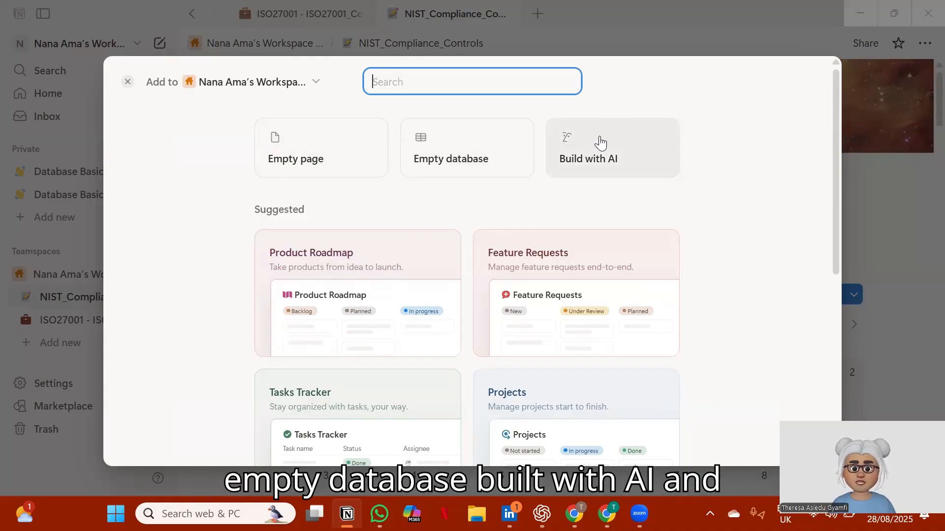
pyautogui.moveTo(837, 136); pyautogui.dragTo(766, 102)
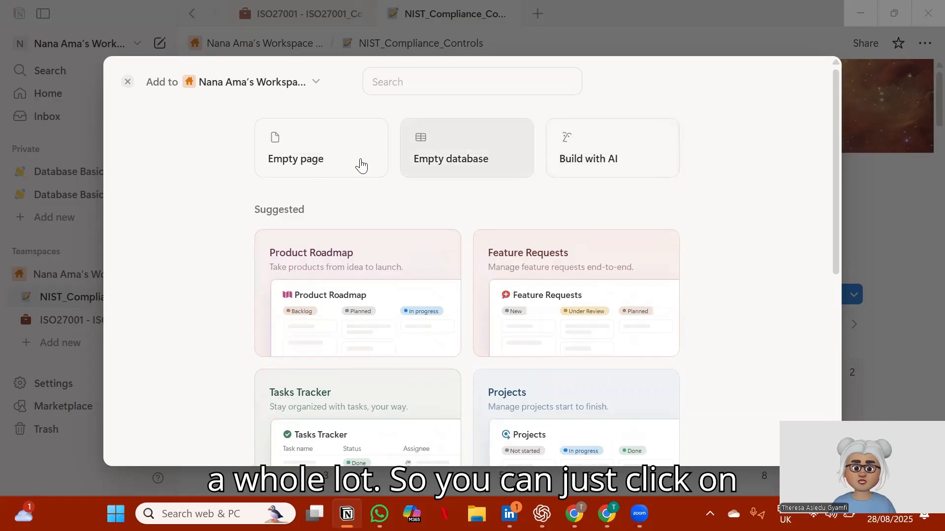
pyautogui.click(303, 164)
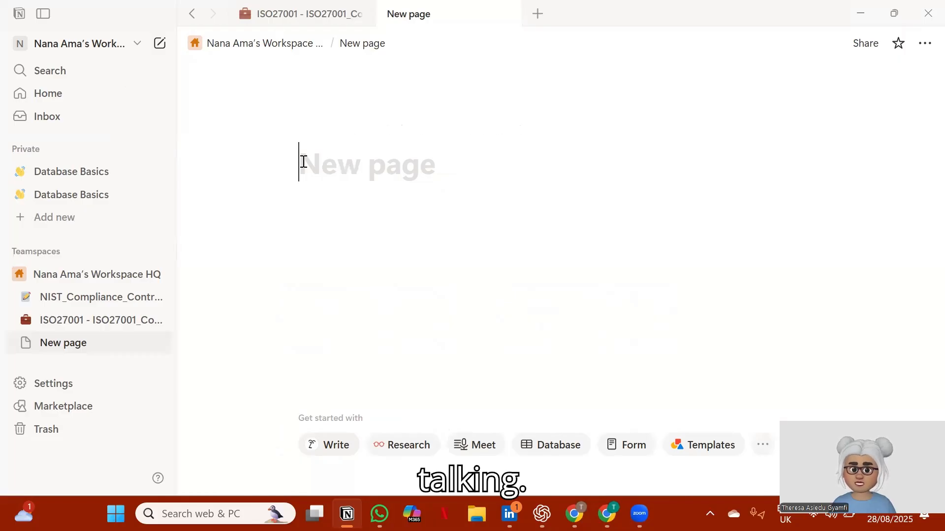
# Choose the NIST_Compliance_Controls_Sample file from the Desktop for a CSV import into the new page
pyautogui.click(760, 443)
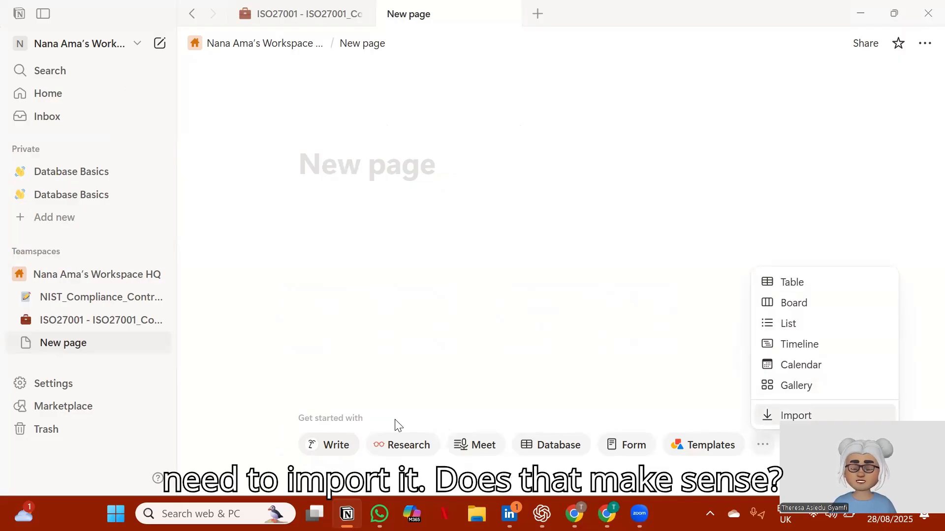
pyautogui.click(771, 416)
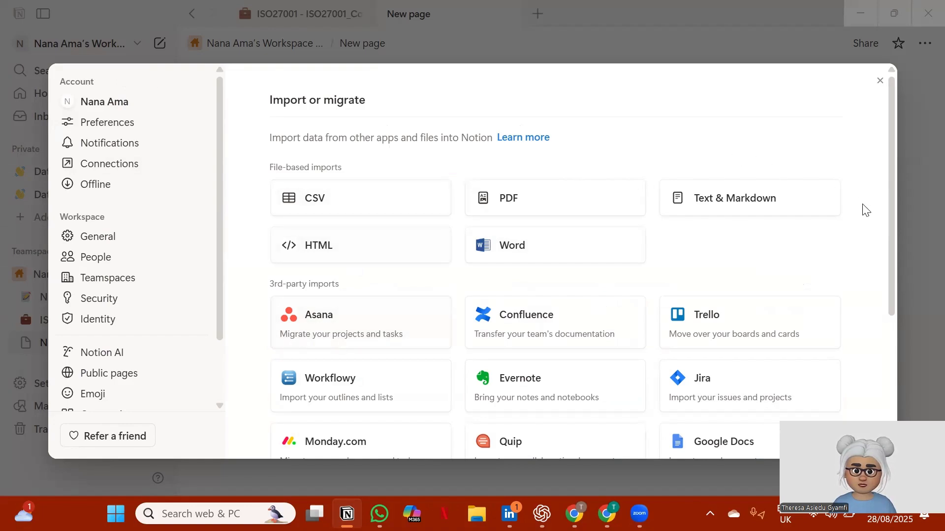
pyautogui.scroll(-4, 875, 182)
pyautogui.scroll(3, 876, 179)
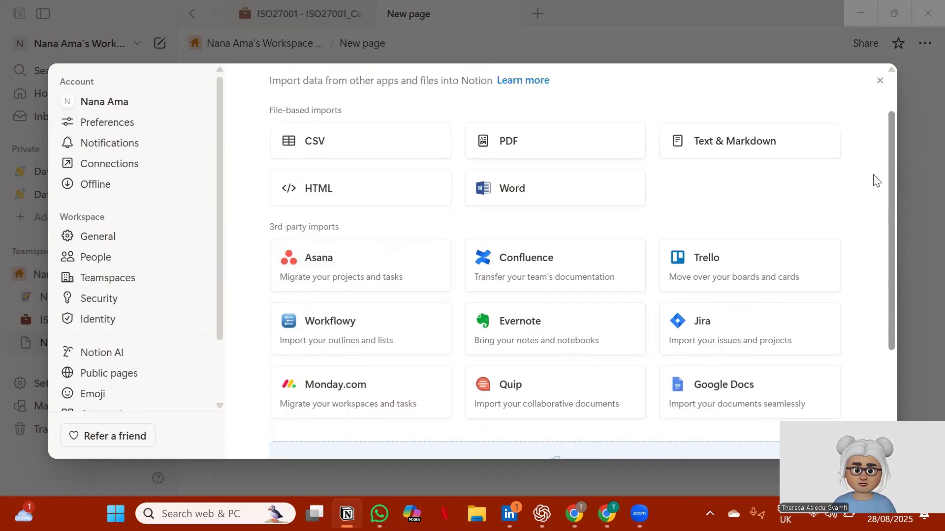
pyautogui.scroll(2, 875, 181)
pyautogui.click(315, 213)
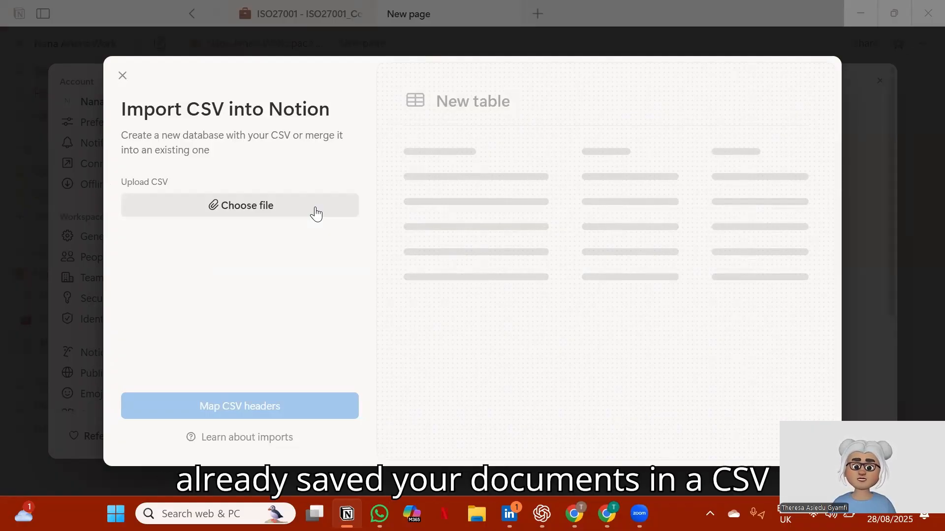
pyautogui.click(220, 202)
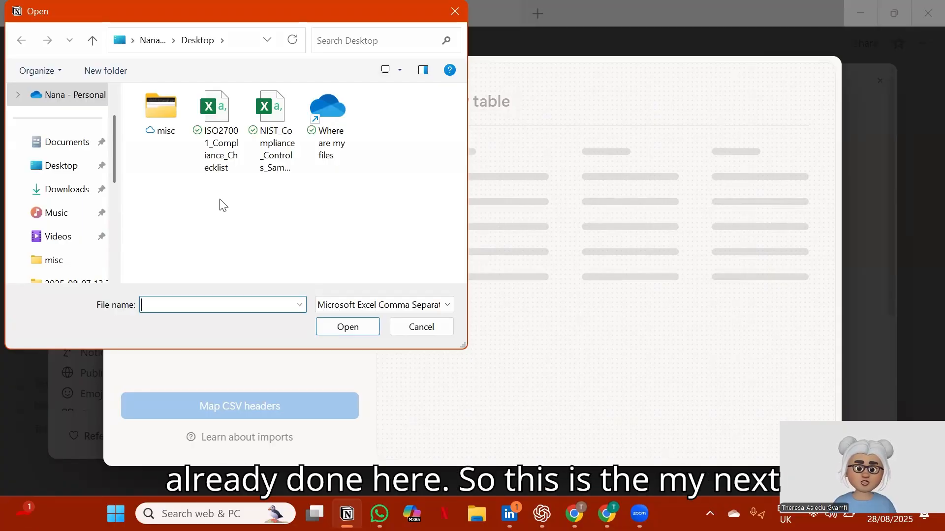
pyautogui.click(270, 147)
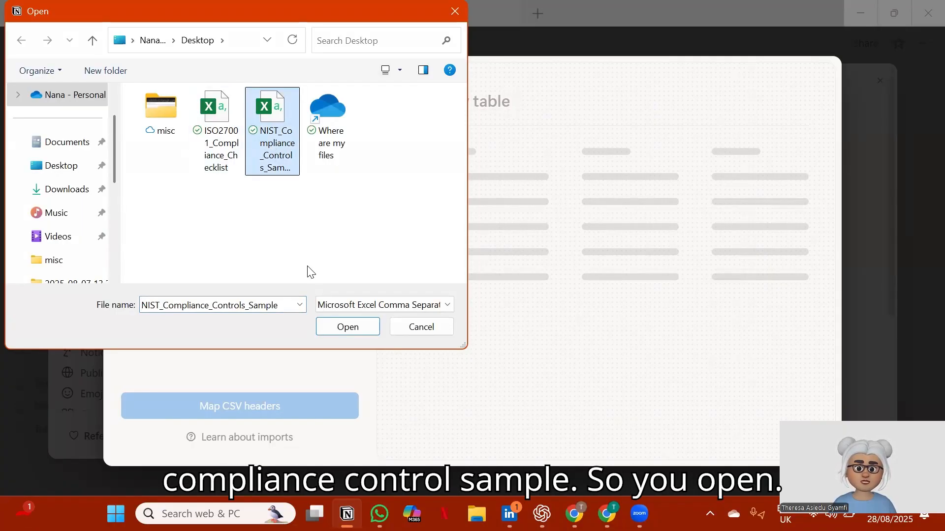
pyautogui.click(346, 327)
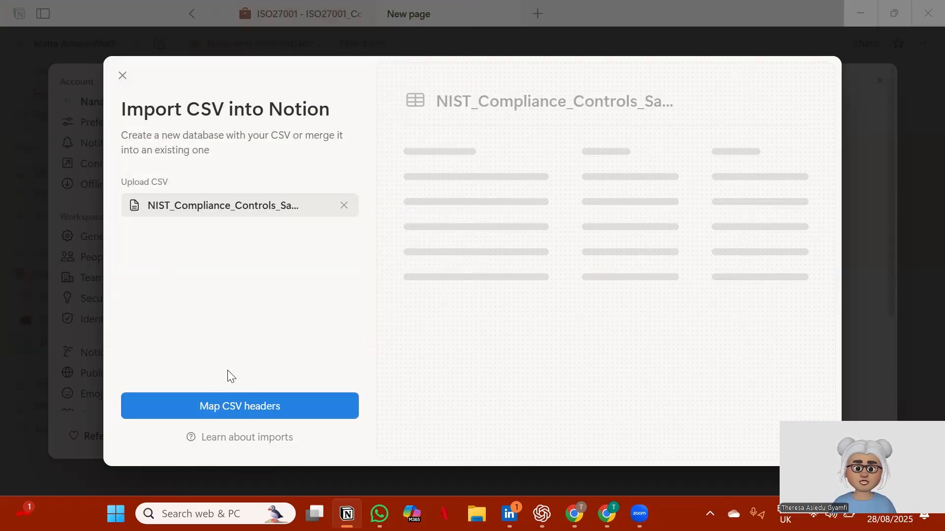
# Map the CSV headers, review the property types down to Review Date, and try to import the file
pyautogui.click(203, 405)
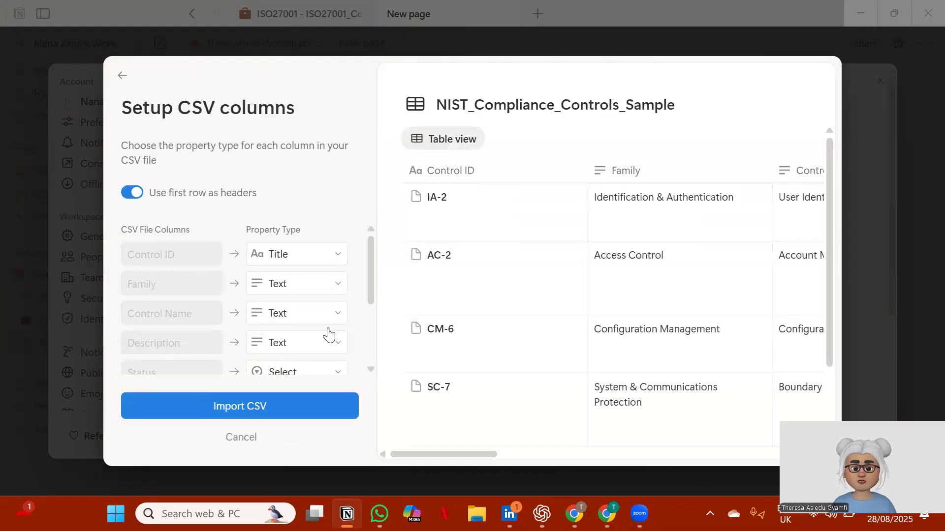
pyautogui.moveTo(369, 241); pyautogui.dragTo(372, 284)
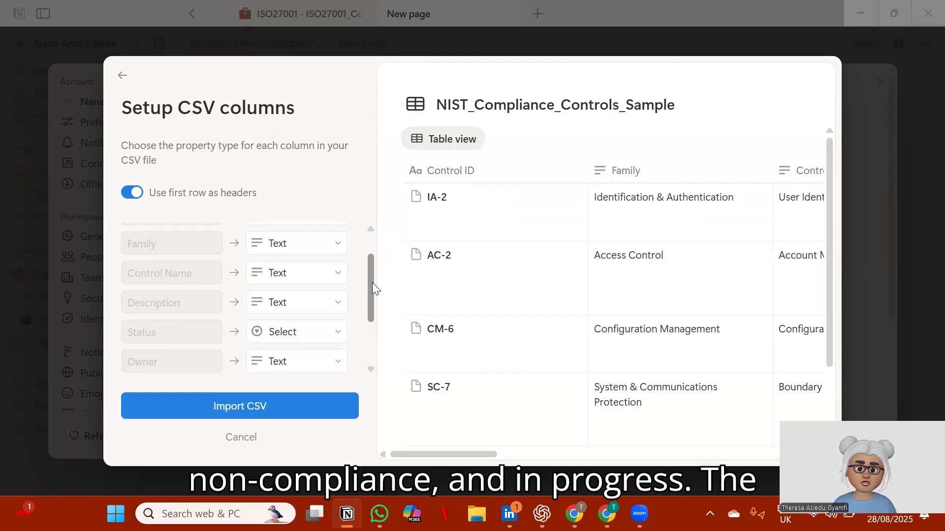
pyautogui.moveTo(372, 282); pyautogui.dragTo(362, 321)
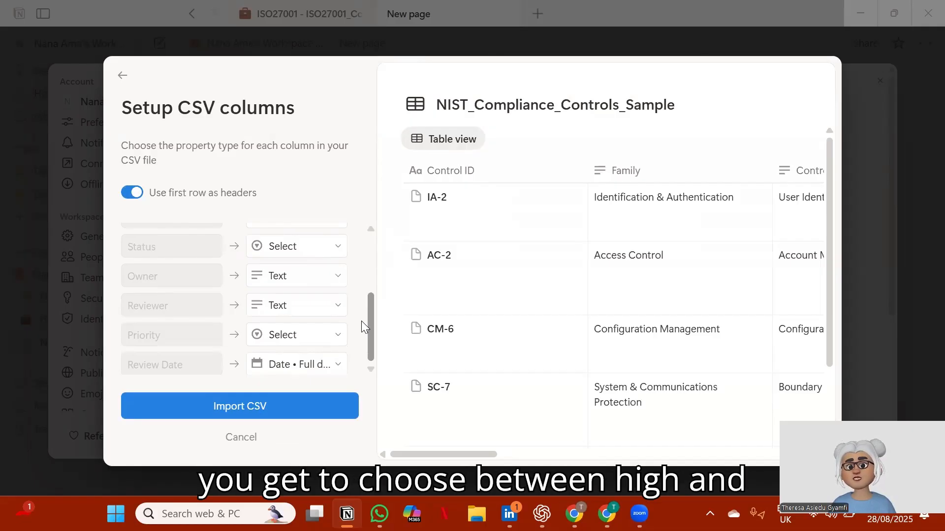
pyautogui.moveTo(362, 321); pyautogui.dragTo(366, 340)
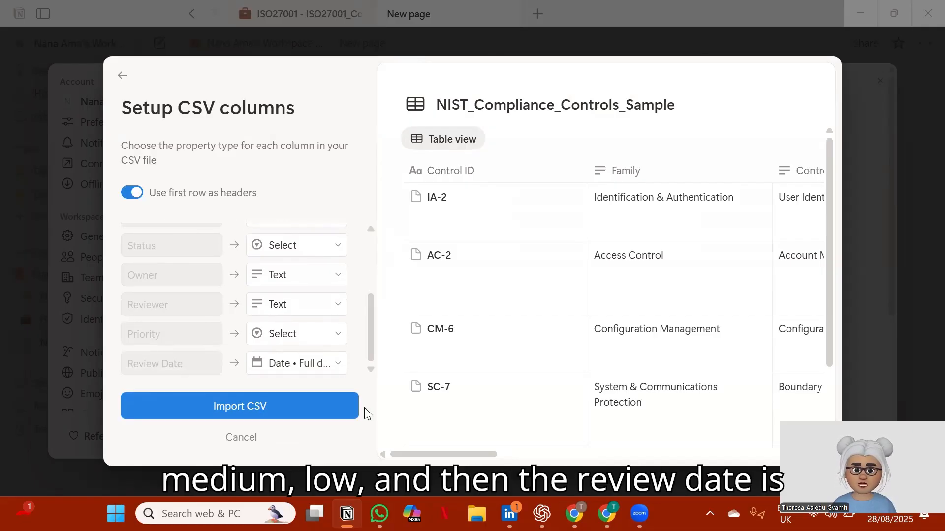
pyautogui.click(235, 399)
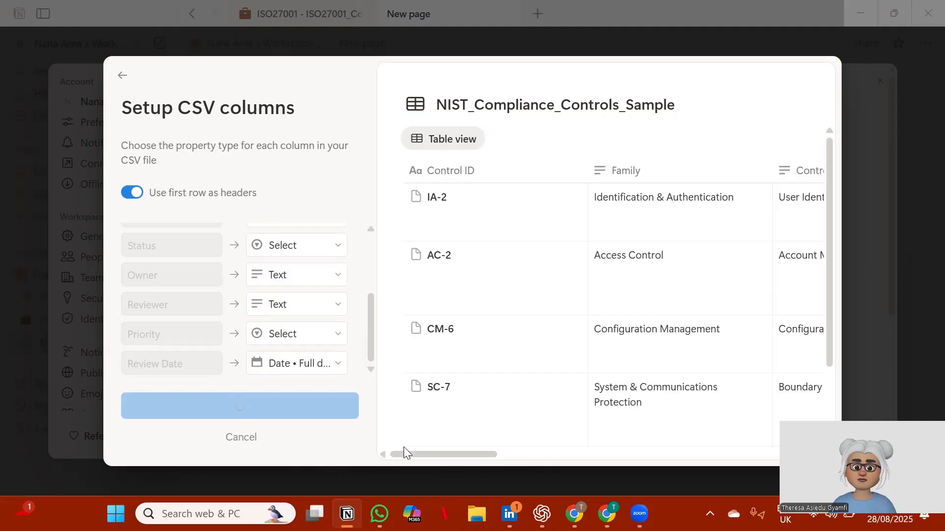
# Look through the Status and Owner columns in the import preview, and cancel the CSV import
pyautogui.moveTo(404, 453); pyautogui.dragTo(570, 427)
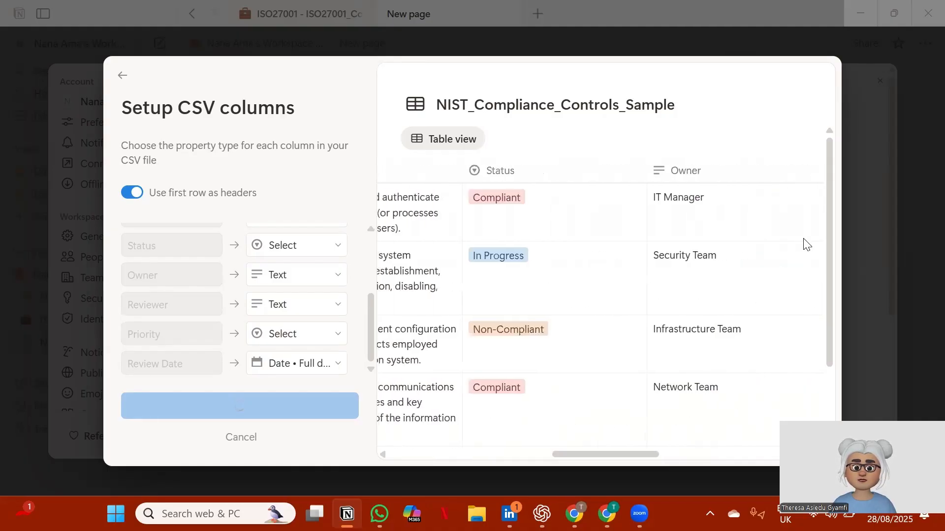
pyautogui.moveTo(831, 197); pyautogui.dragTo(814, 158)
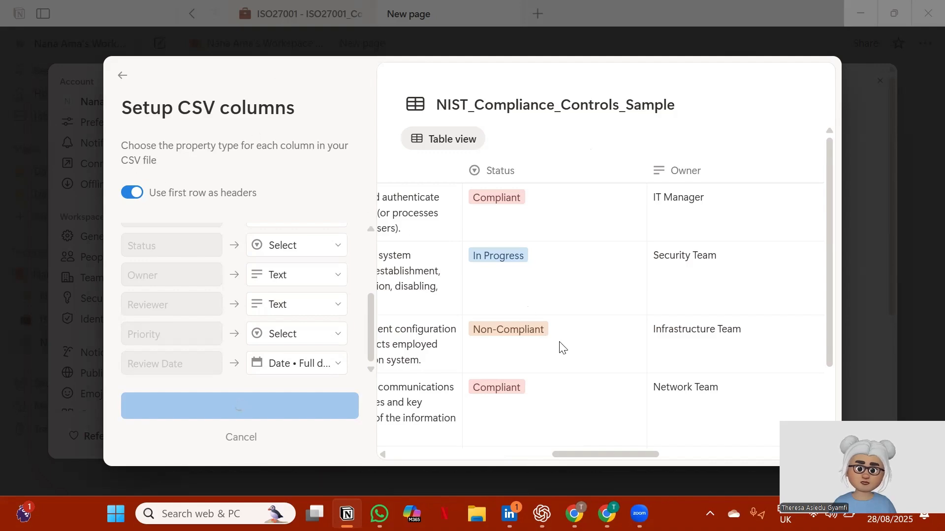
pyautogui.moveTo(576, 454); pyautogui.dragTo(494, 227)
pyautogui.click(119, 76)
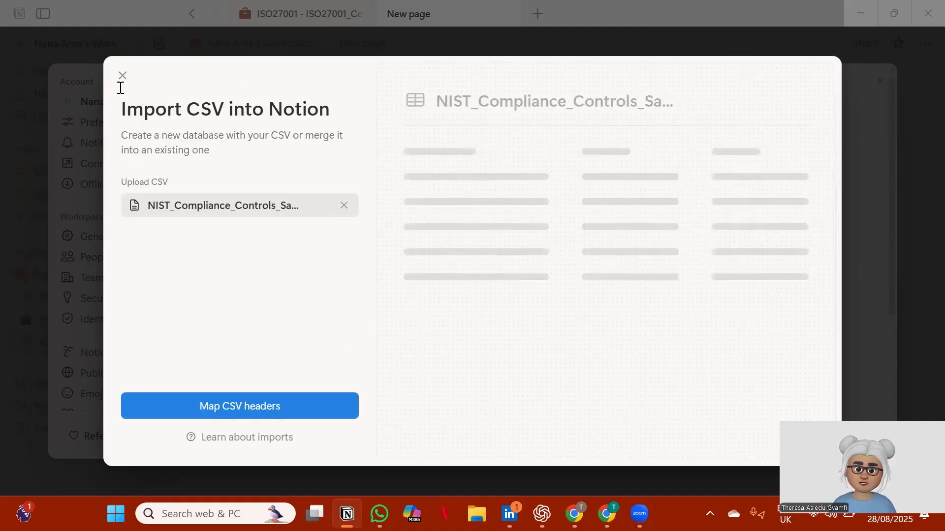
pyautogui.click(123, 77)
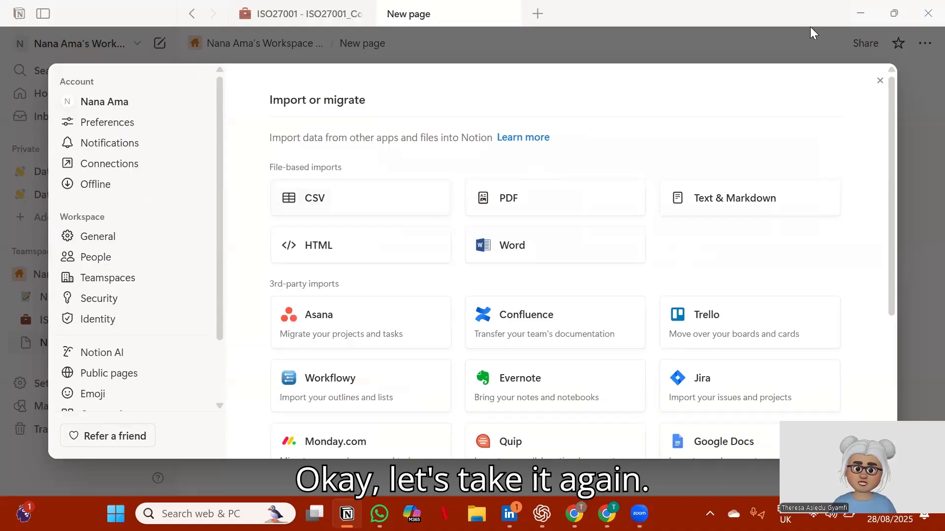
pyautogui.click(880, 82)
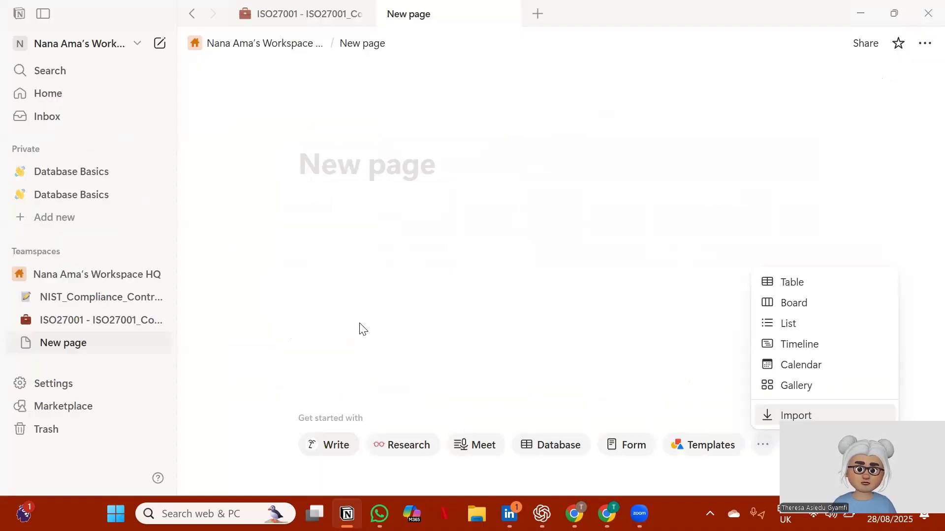
# In File Explorer, rename the NIST_Compliance_Controls_Sample file on the Desktop as NIST TUTORIALS
pyautogui.click(487, 503)
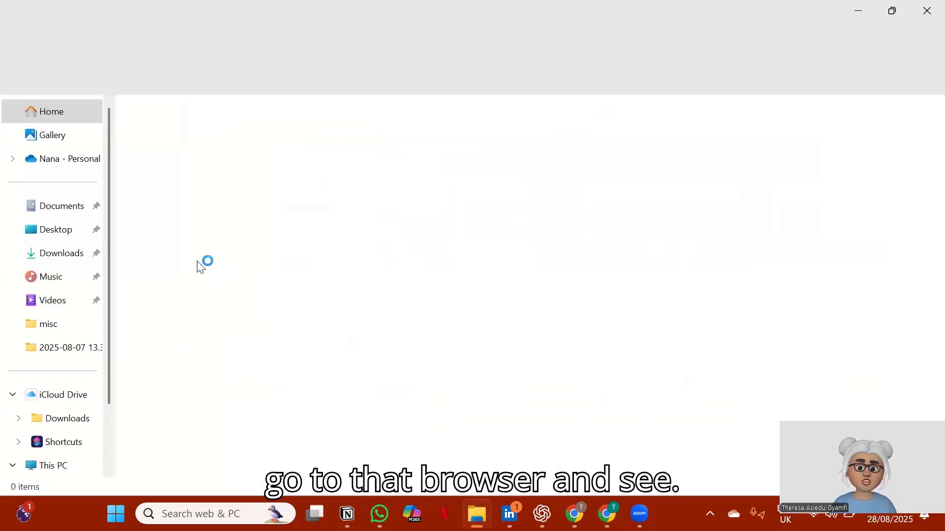
pyautogui.click(55, 230)
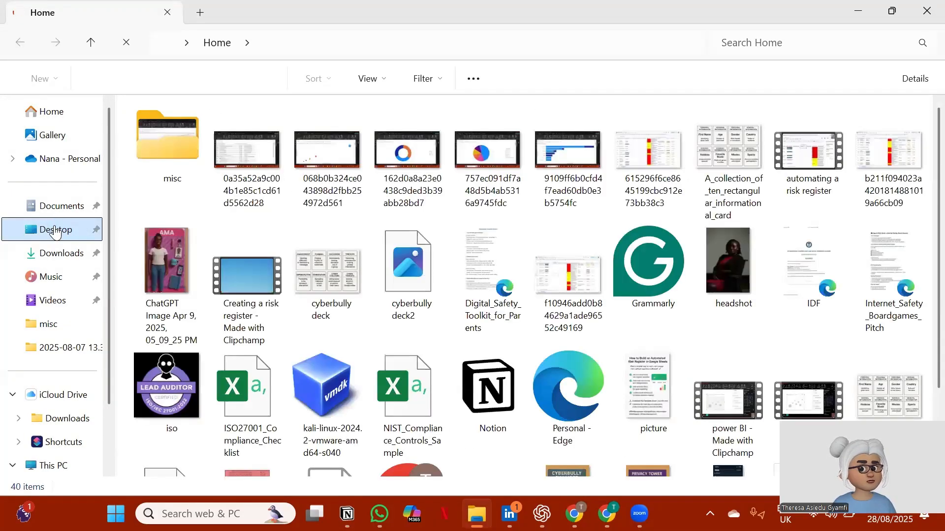
pyautogui.click(388, 433)
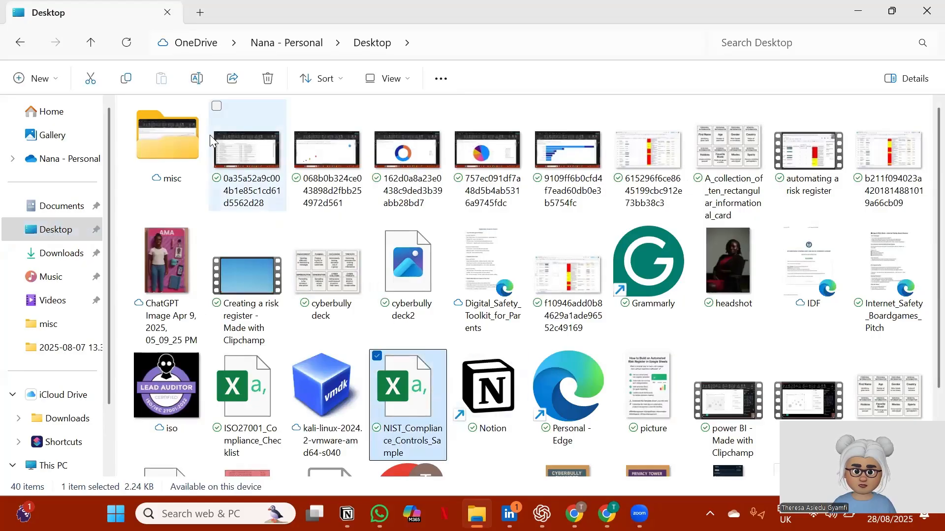
pyautogui.click(196, 79)
pyautogui.press('BackSpace')
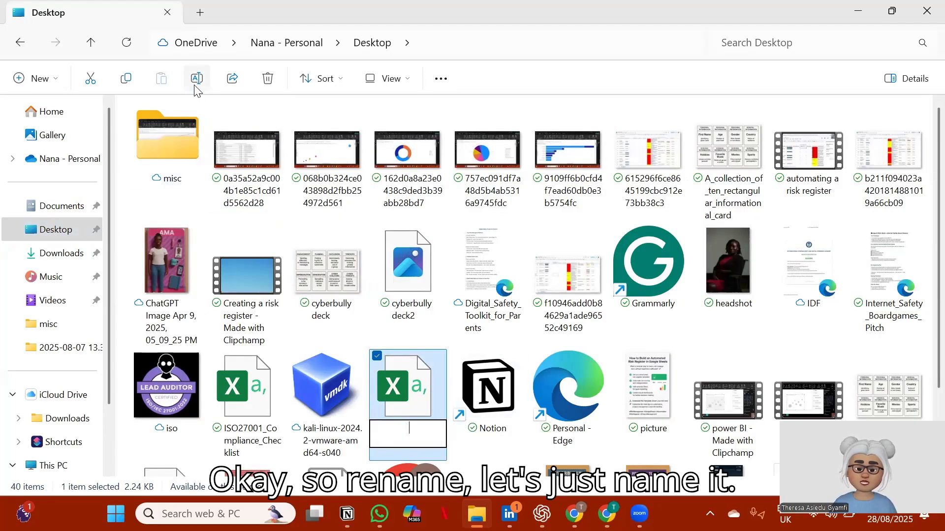
pyautogui.write('NIST TU')
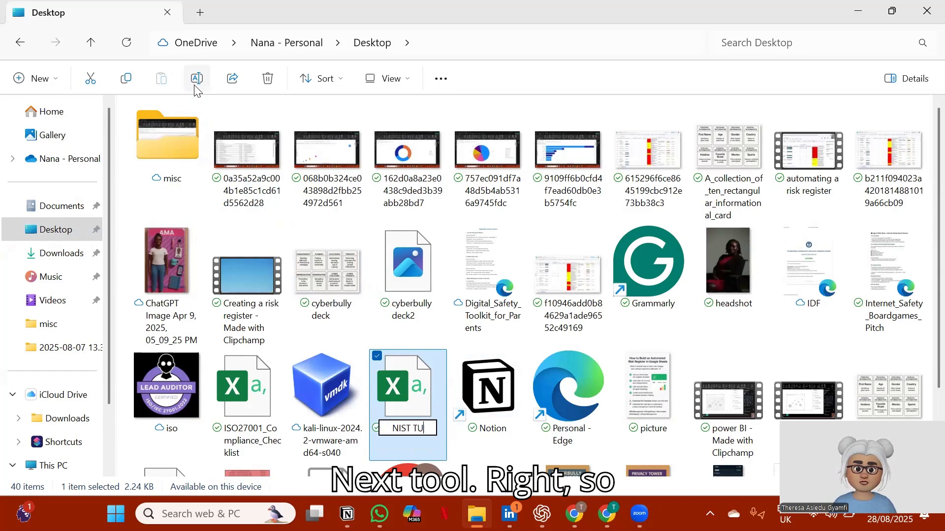
pyautogui.write('TORIALS')
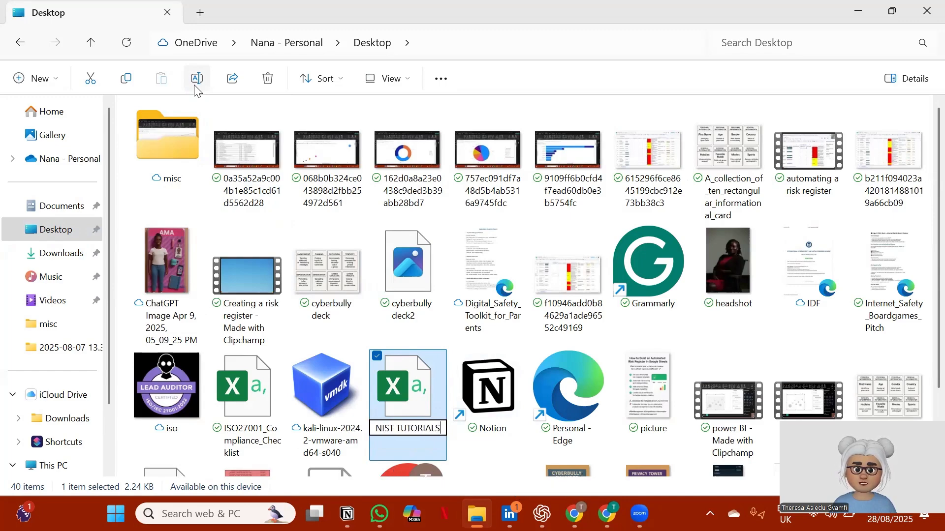
pyautogui.press('Return')
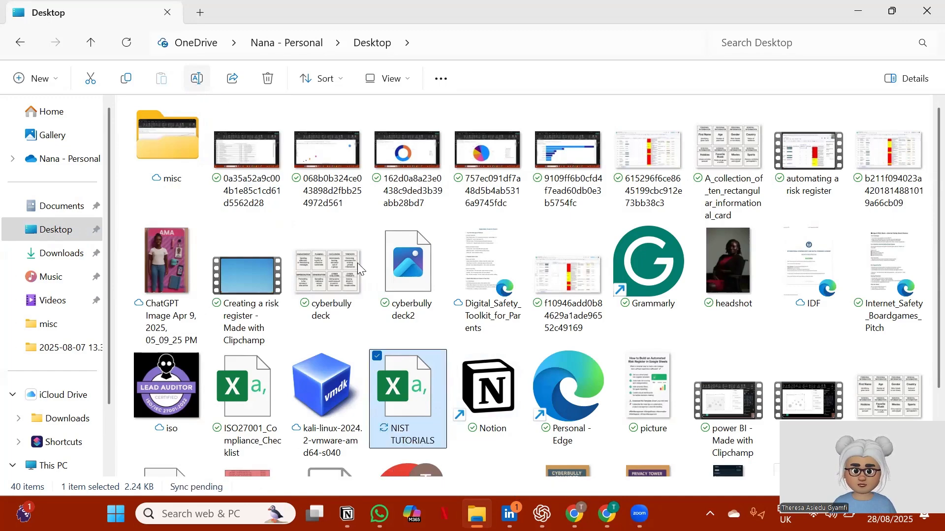
# Switch back to Notion and import NIST TUTORIALS.csv into the new page, mapping its headers with the proposed property types
pyautogui.click(347, 514)
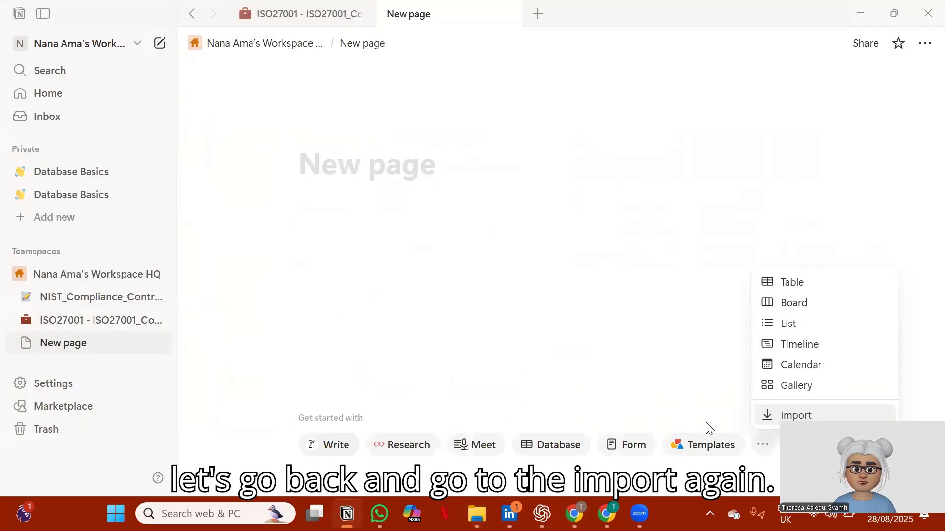
pyautogui.click(797, 416)
pyautogui.click(341, 203)
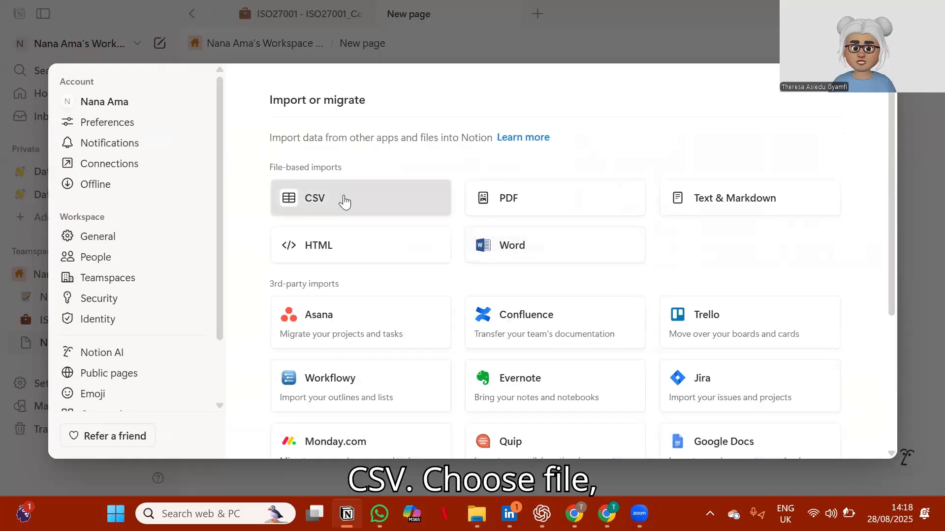
pyautogui.click(280, 196)
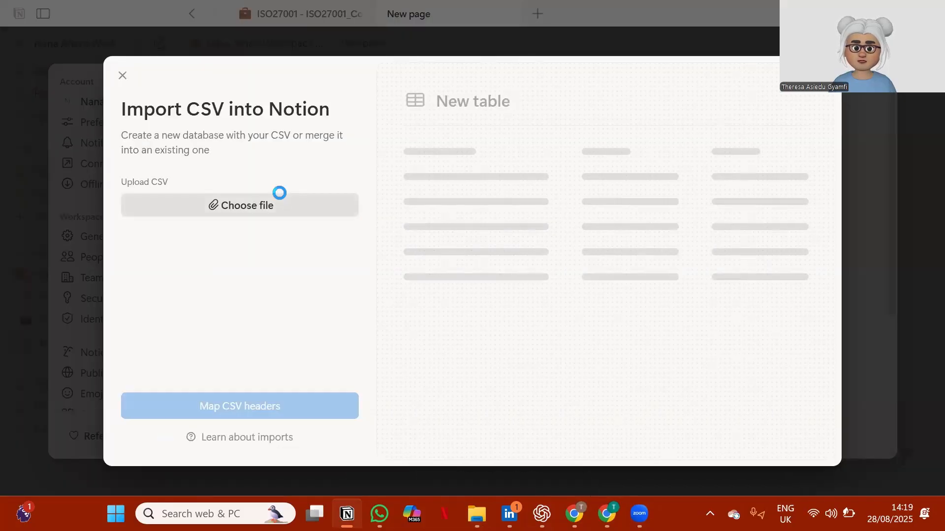
pyautogui.click(272, 127)
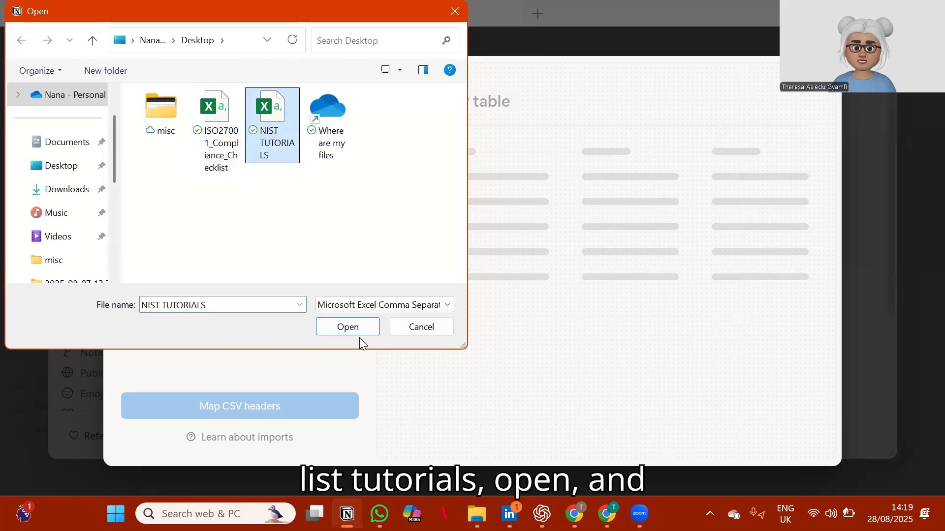
pyautogui.click(348, 326)
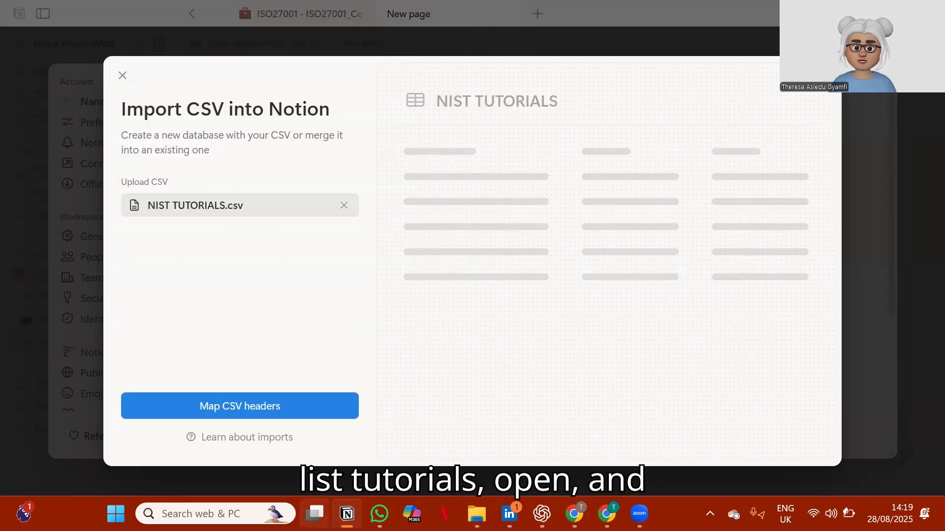
pyautogui.click(265, 404)
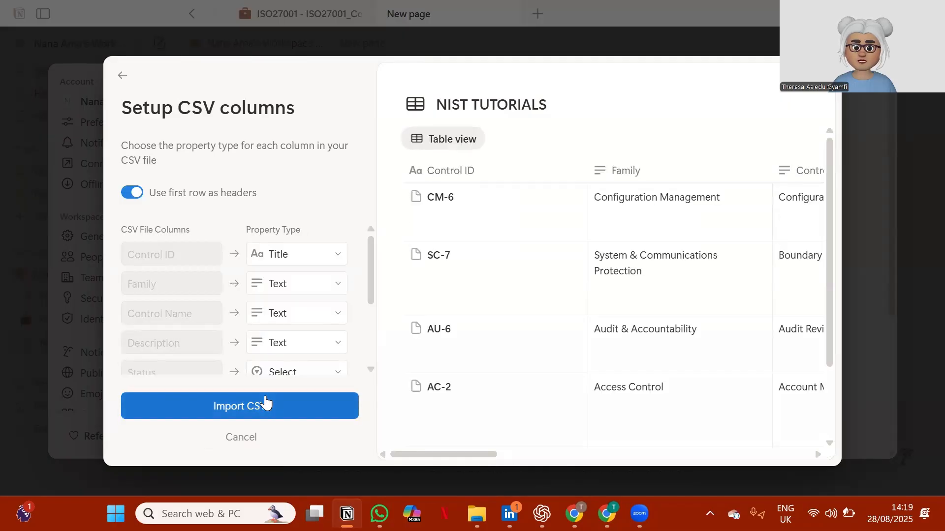
pyautogui.click(249, 409)
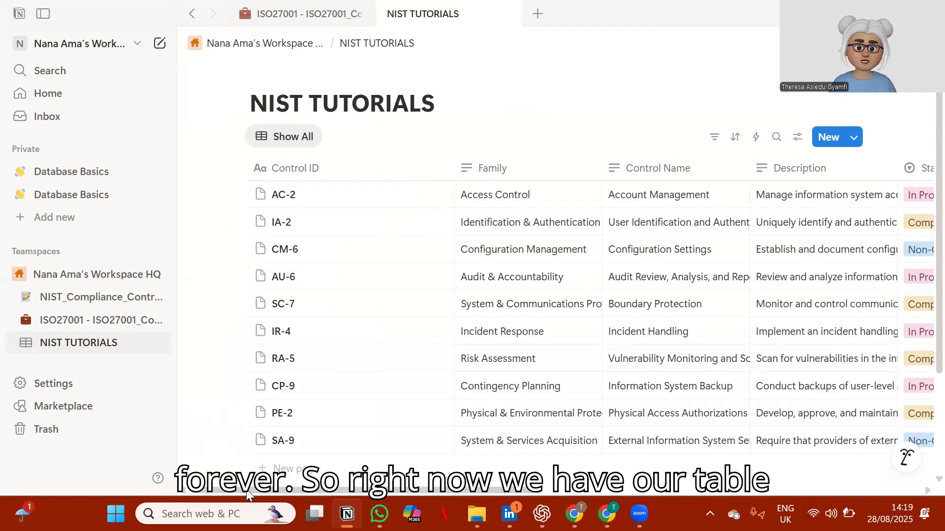
# Give the NIST TUTORIALS database page a briefcase emoji as its icon
pyautogui.moveTo(249, 489); pyautogui.dragTo(179, 394)
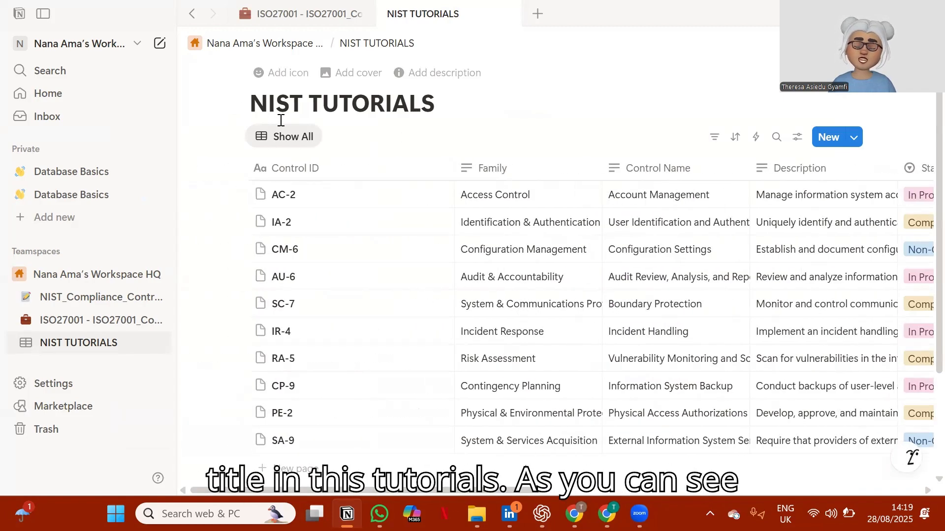
pyautogui.click(276, 74)
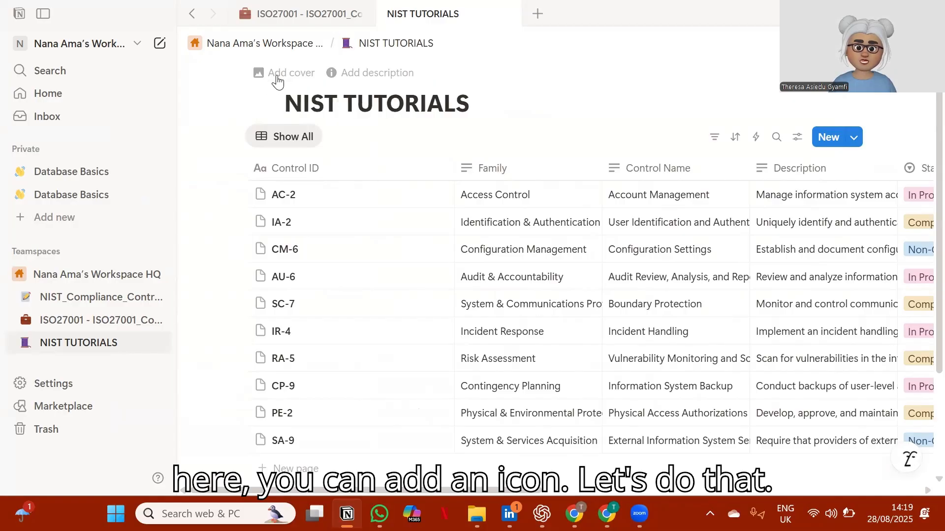
pyautogui.click(264, 104)
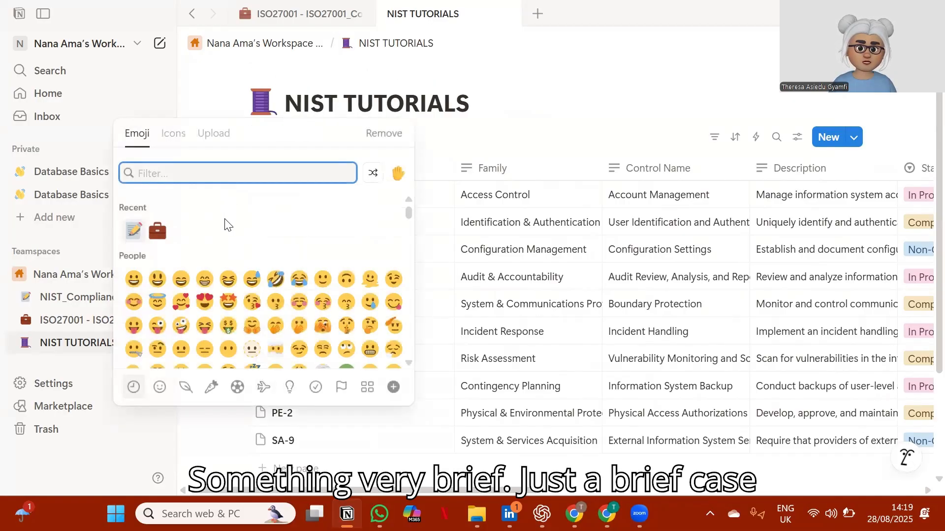
pyautogui.click(156, 228)
# Describe the NIST TUTORIALS page as "A TUTORIAL ON MAKING USE OF NOTION" and add a cover image to it
pyautogui.click(339, 75)
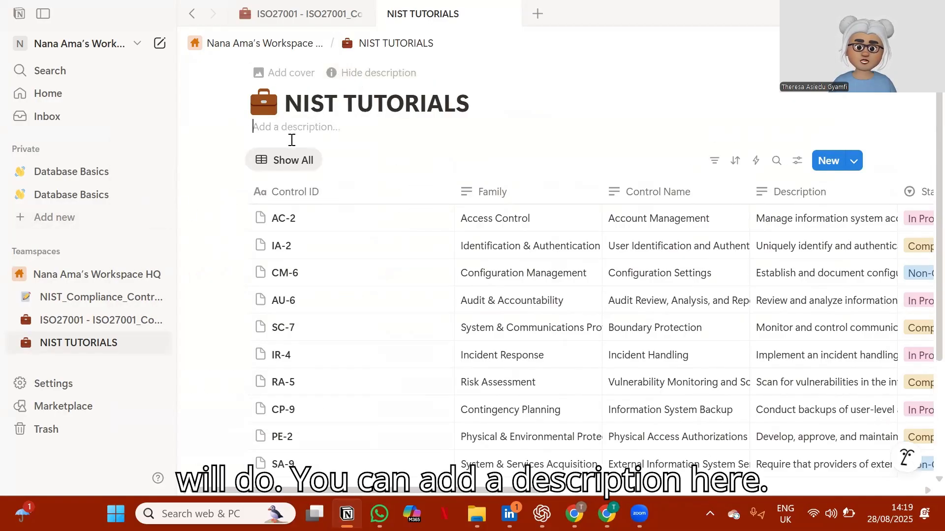
pyautogui.scroll(-3, 291, 141)
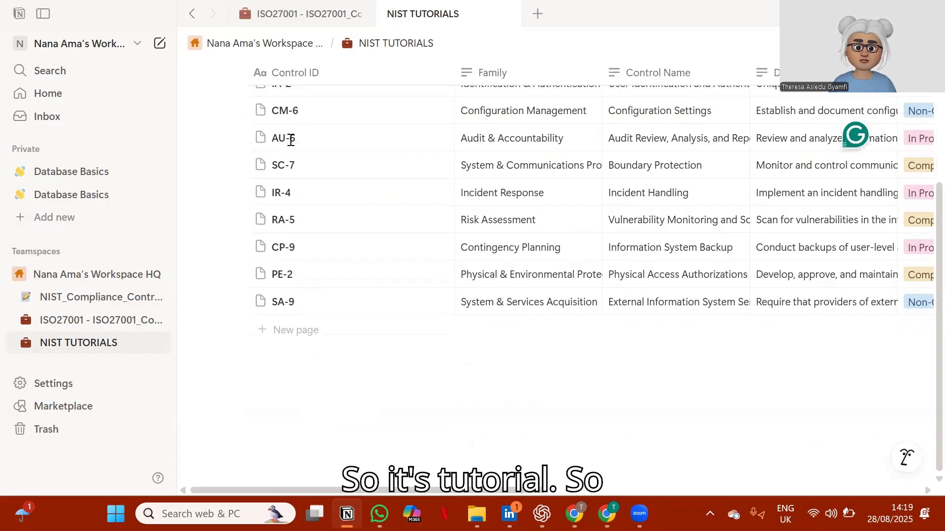
pyautogui.scroll(3, 290, 140)
pyautogui.write('A ')
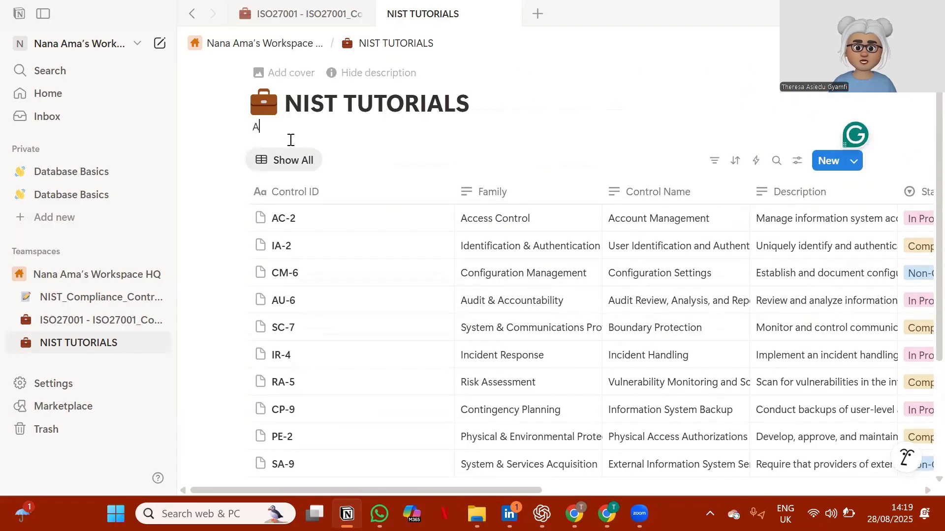
pyautogui.write('TUTORI')
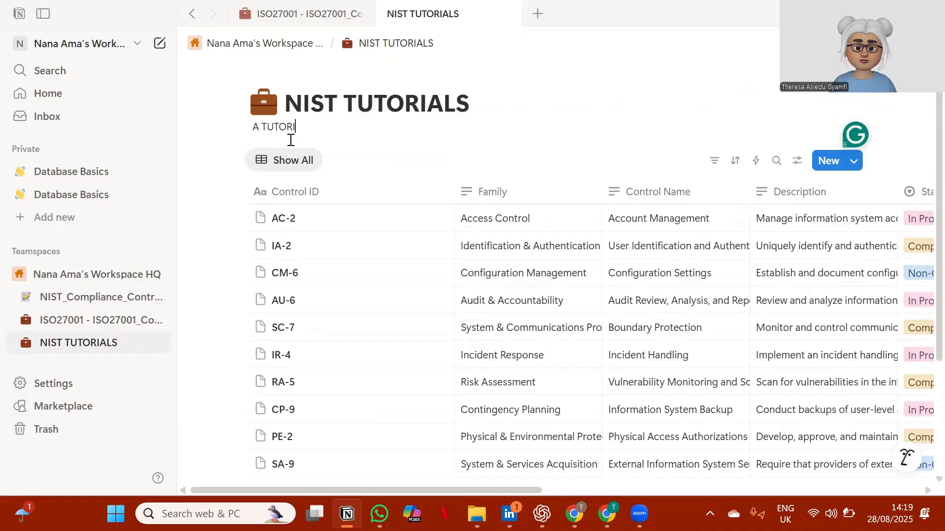
pyautogui.write('AL ON MAKI')
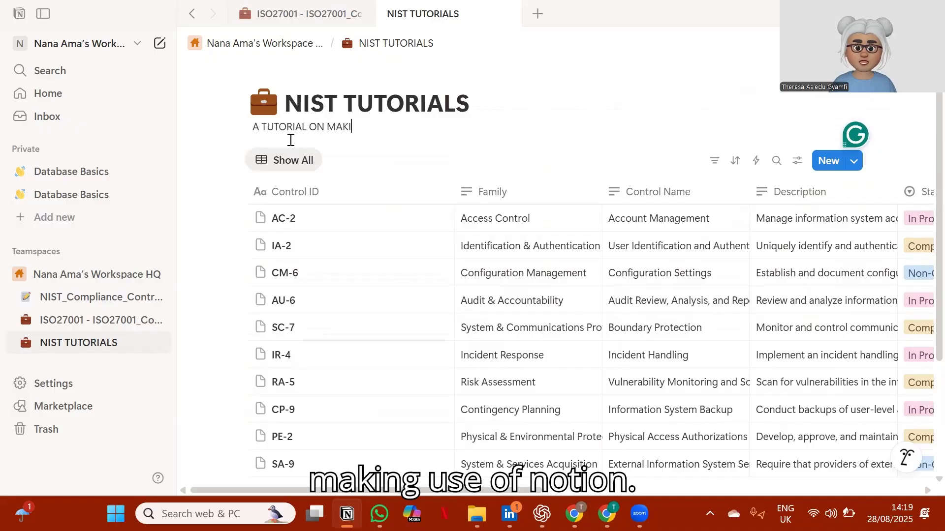
pyautogui.write('NG USE OF NOTION')
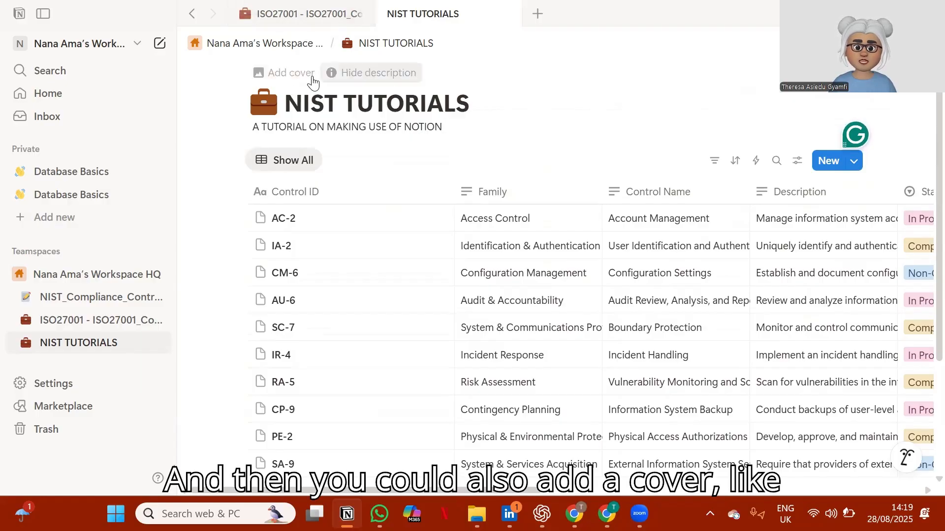
pyautogui.click(291, 73)
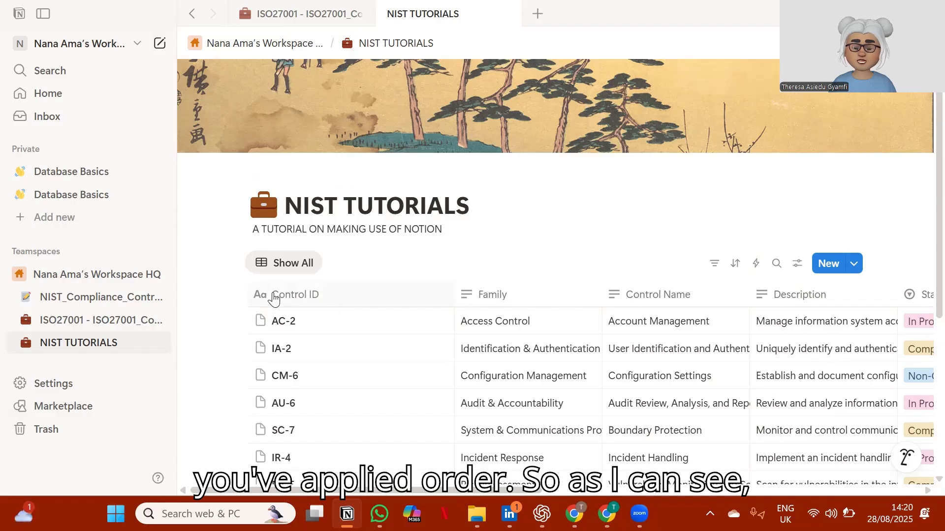
# Look through the imported controls table, examining its Status, Owner, Reviewer, Priority and Review Date columns
pyautogui.scroll(-2, 274, 299)
pyautogui.hscroll(2, 274, 299)
pyautogui.scroll(-2, 273, 299)
pyautogui.hscroll(10, 274, 299)
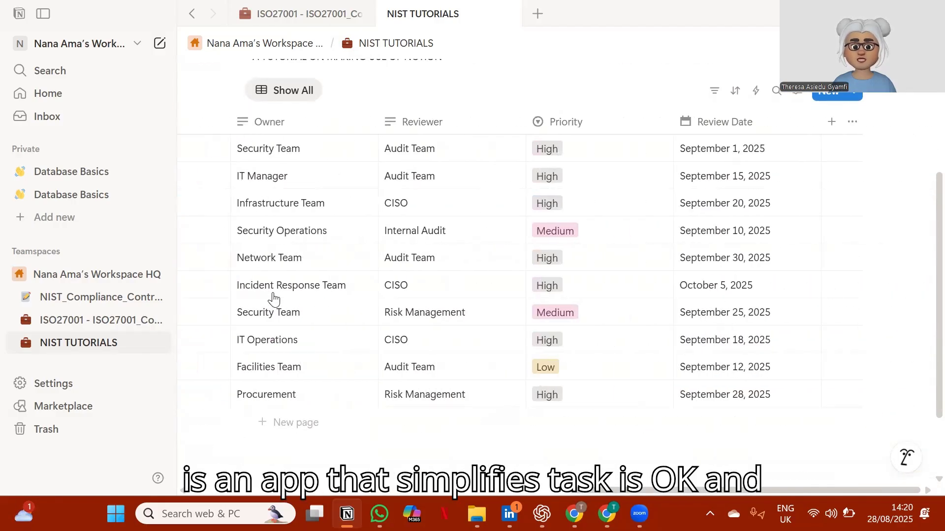
pyautogui.hscroll(-3, 274, 299)
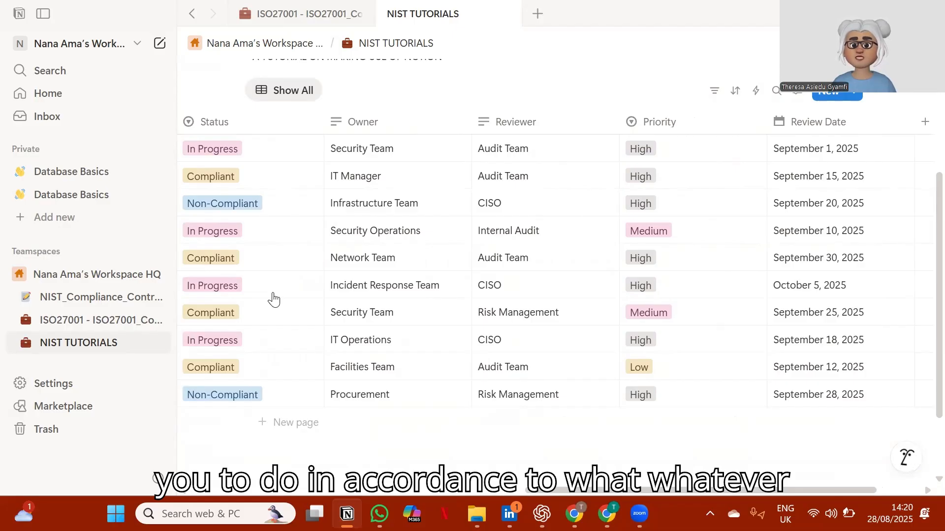
pyautogui.scroll(2, 274, 300)
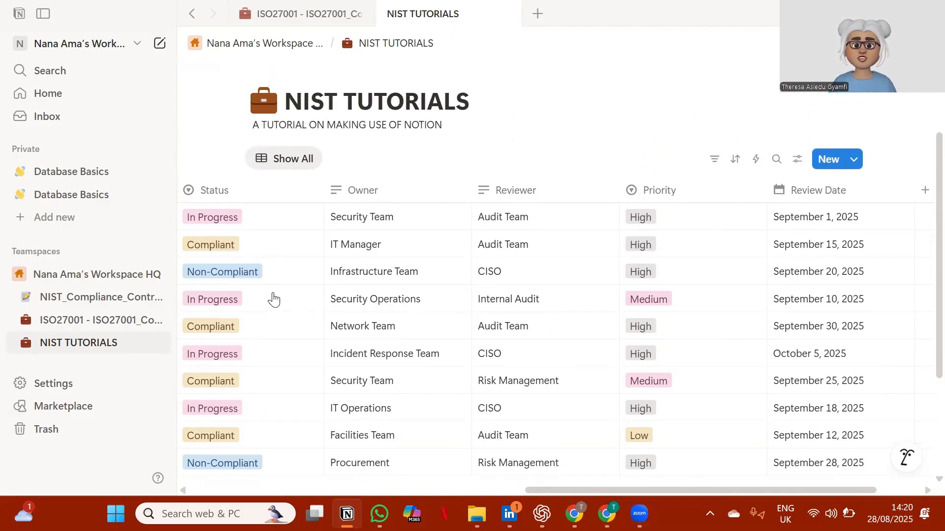
pyautogui.hscroll(-5, 274, 299)
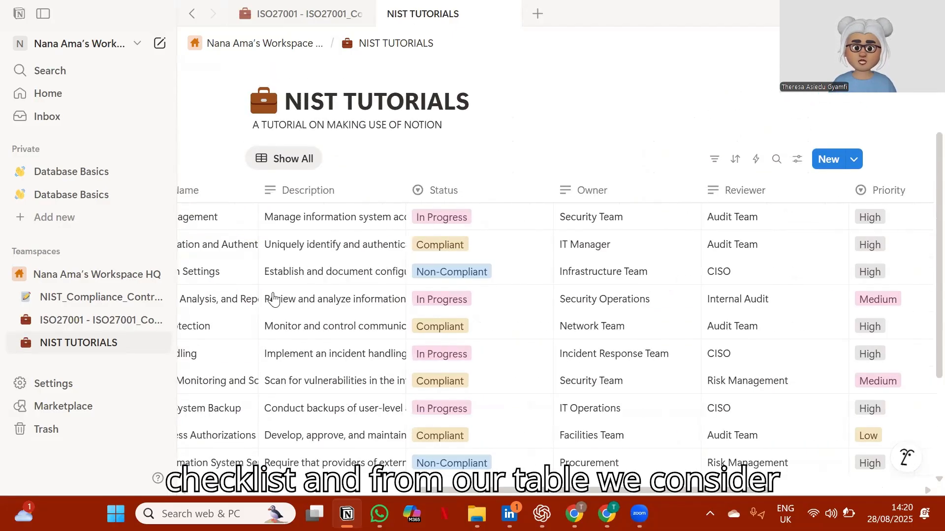
pyautogui.scroll(-2, 274, 300)
pyautogui.hscroll(-3, 274, 299)
pyautogui.hscroll(-1, 273, 299)
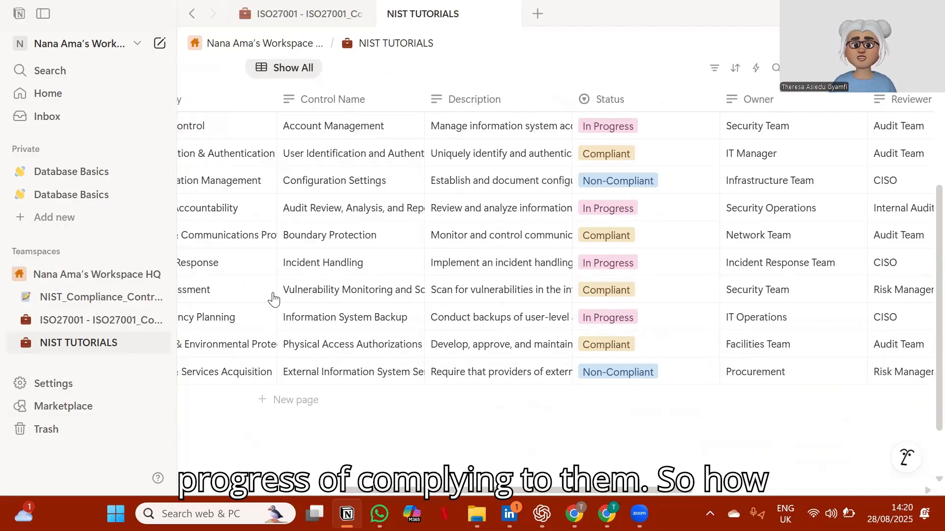
pyautogui.scroll(2, 273, 298)
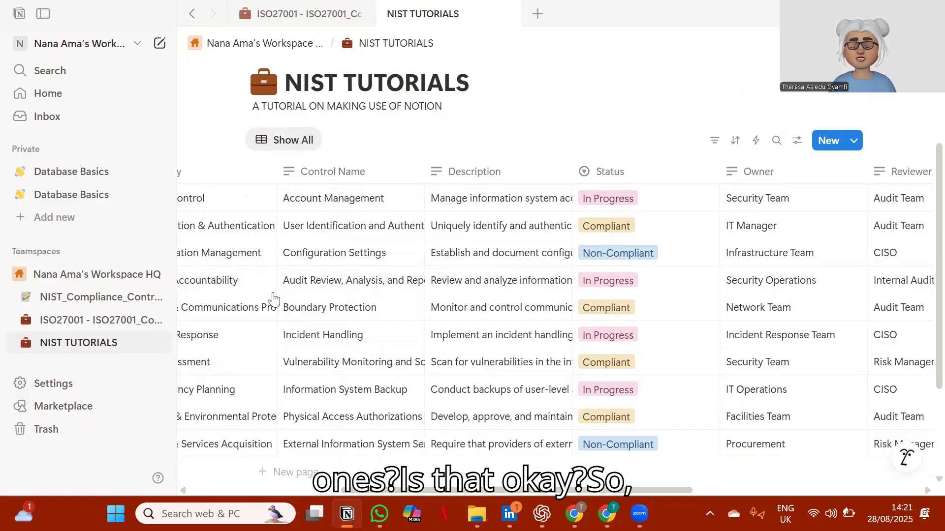
# Add a new Board view to the NIST TUTORIALS database and look over its layout options
pyautogui.click(398, 70)
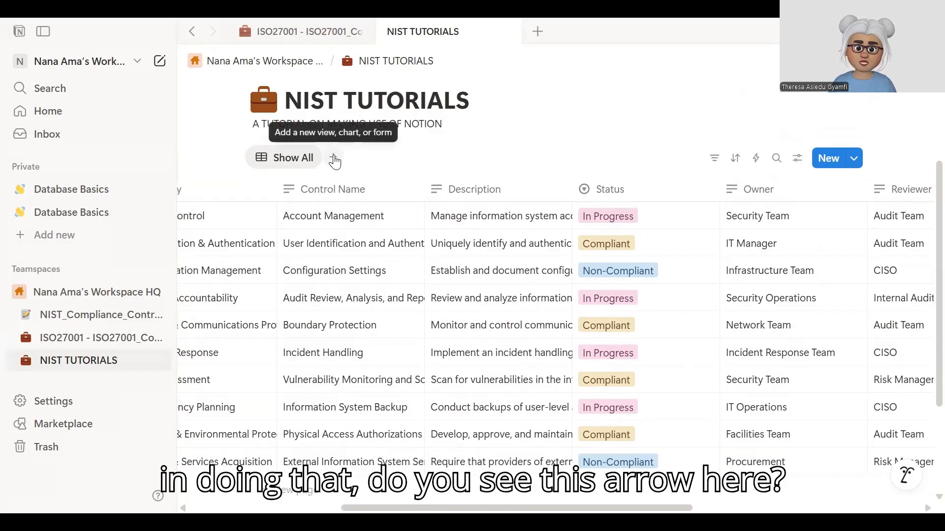
pyautogui.click(335, 161)
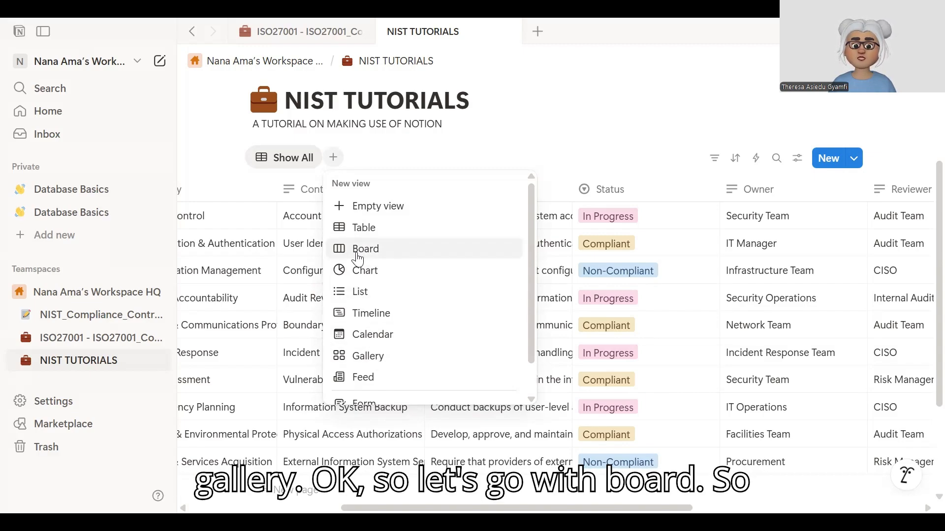
pyautogui.click(359, 251)
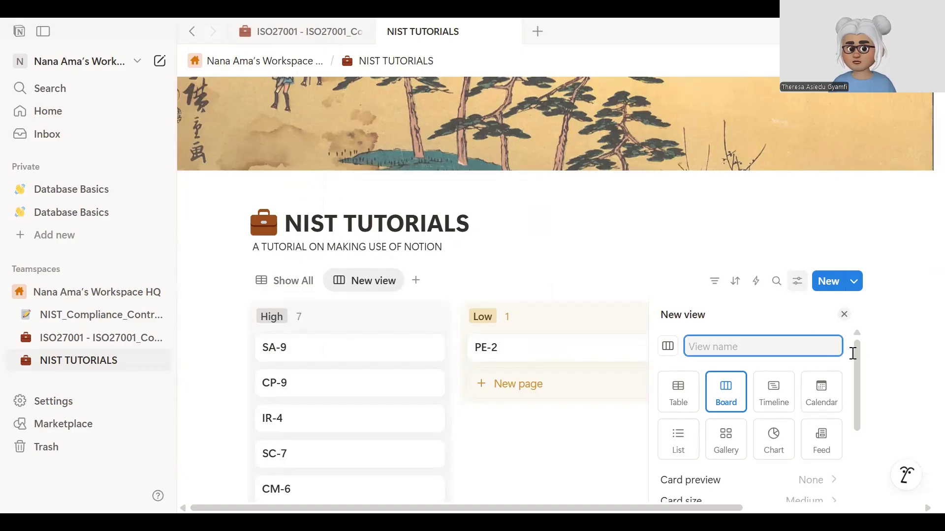
pyautogui.moveTo(858, 352); pyautogui.dragTo(848, 372)
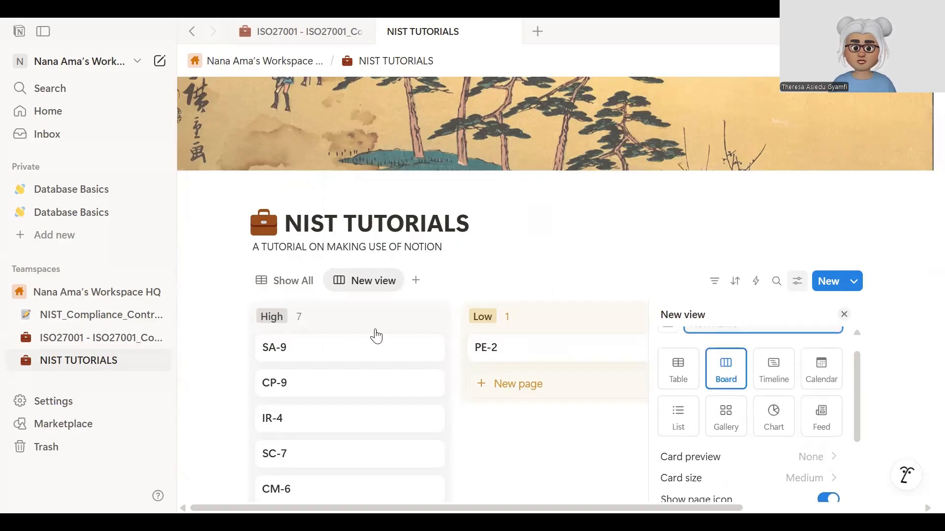
# Examine the existing board view by status in the NIST_Compliance_Controls database, and return to the NIST TUTORIALS database
pyautogui.click(69, 316)
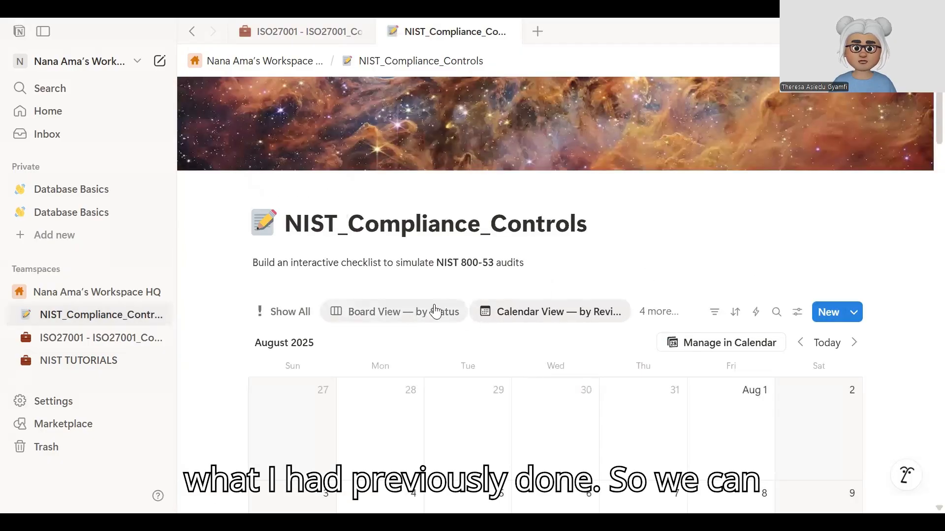
pyautogui.click(412, 317)
pyautogui.scroll(-2, 411, 317)
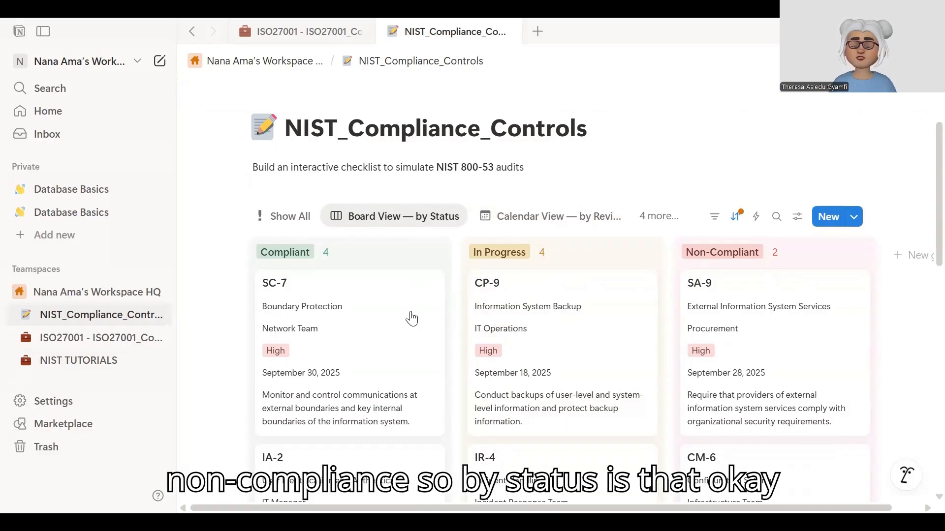
pyautogui.click(54, 361)
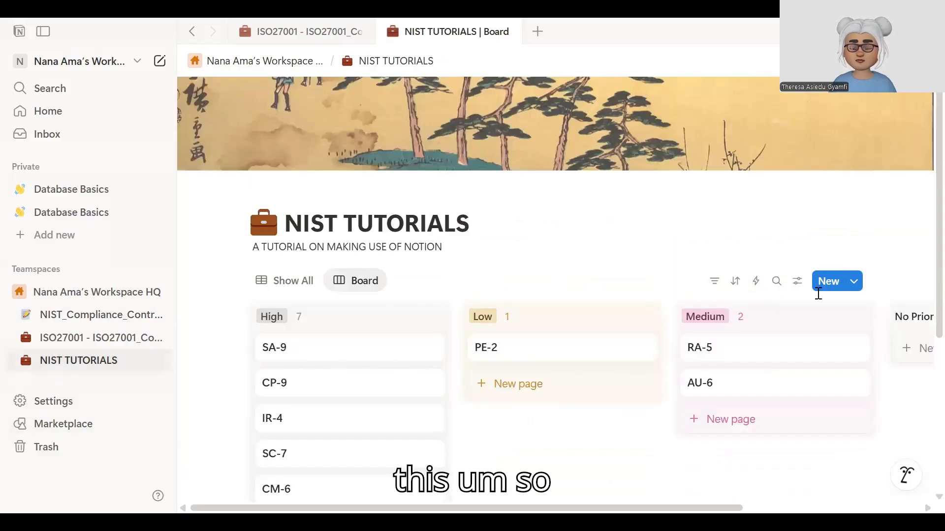
# Rename the new board view of NIST TUTORIALS as "Board View By Status"
pyautogui.click(796, 284)
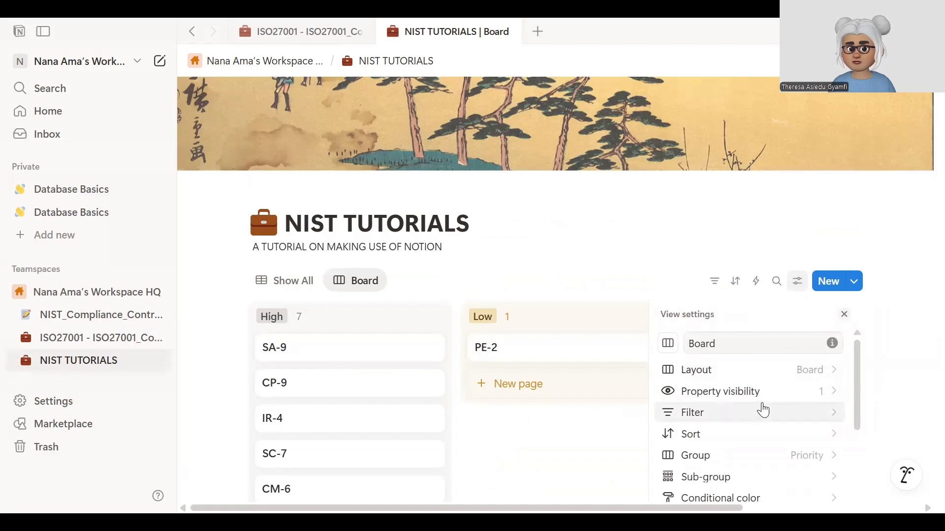
pyautogui.moveTo(856, 354); pyautogui.dragTo(852, 431)
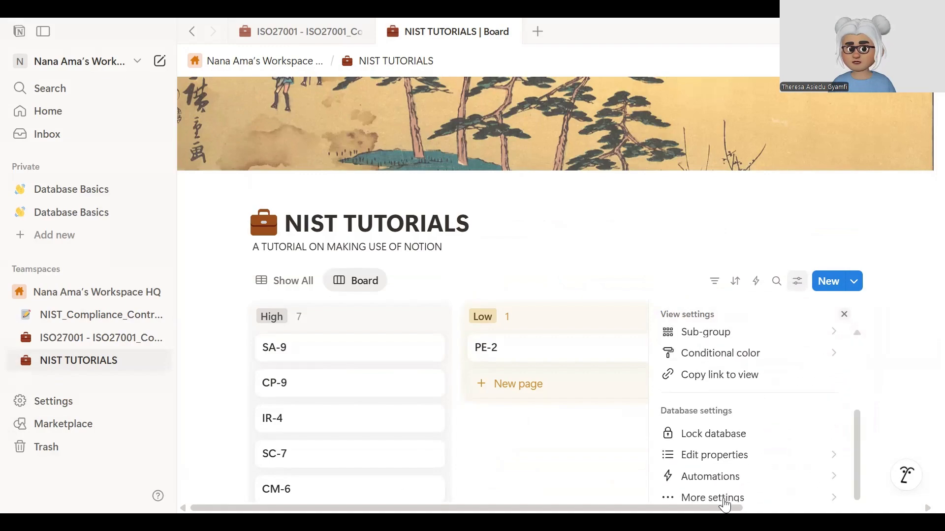
pyautogui.click(774, 455)
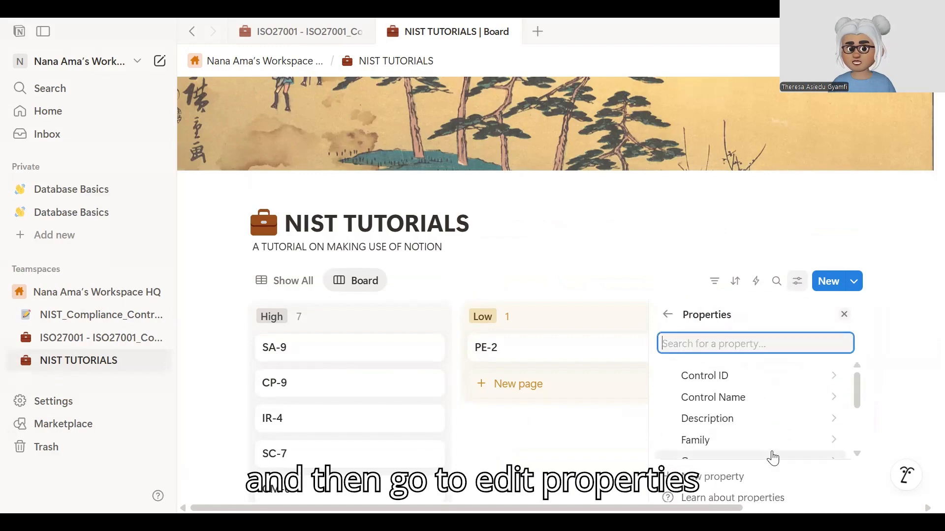
pyautogui.click(667, 314)
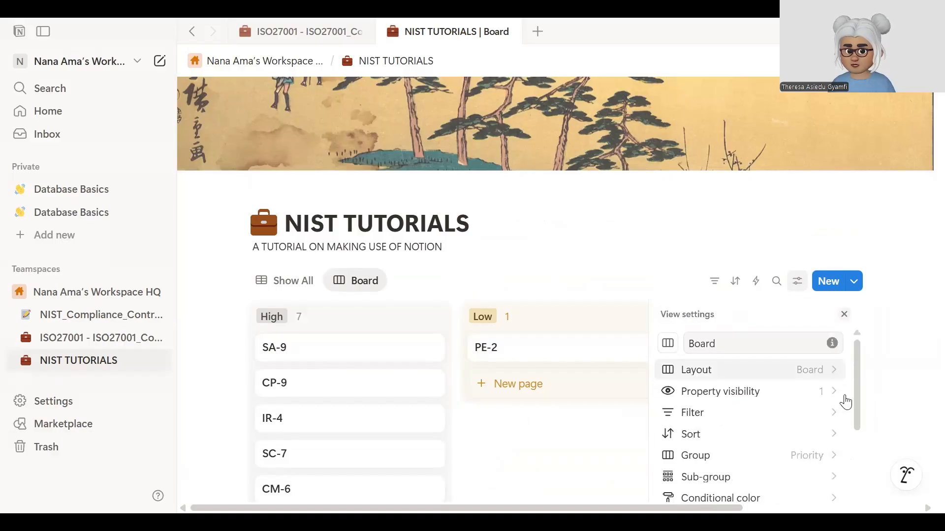
pyautogui.click(832, 344)
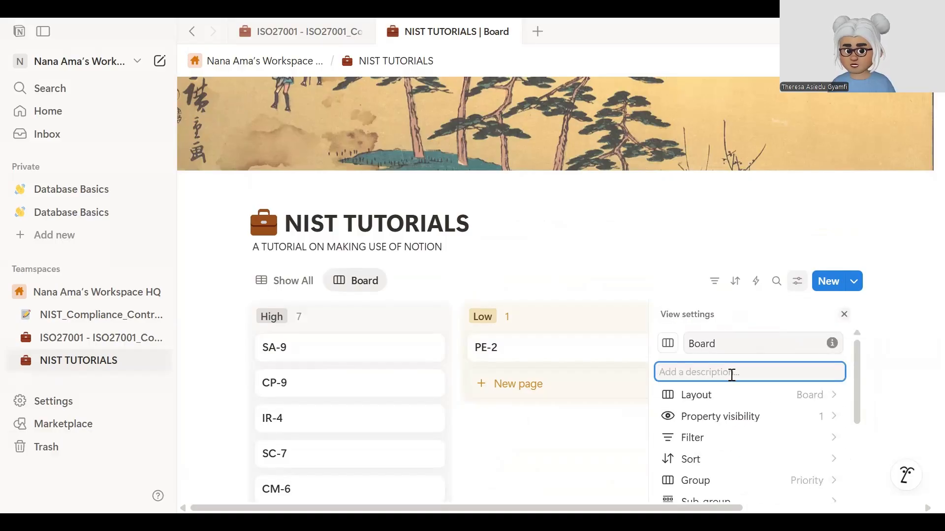
pyautogui.click(736, 344)
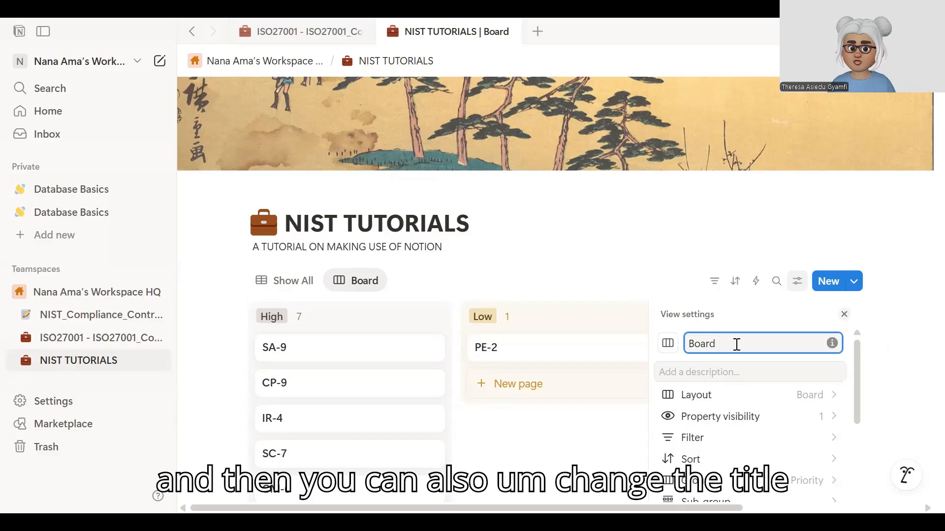
pyautogui.write('VIEW')
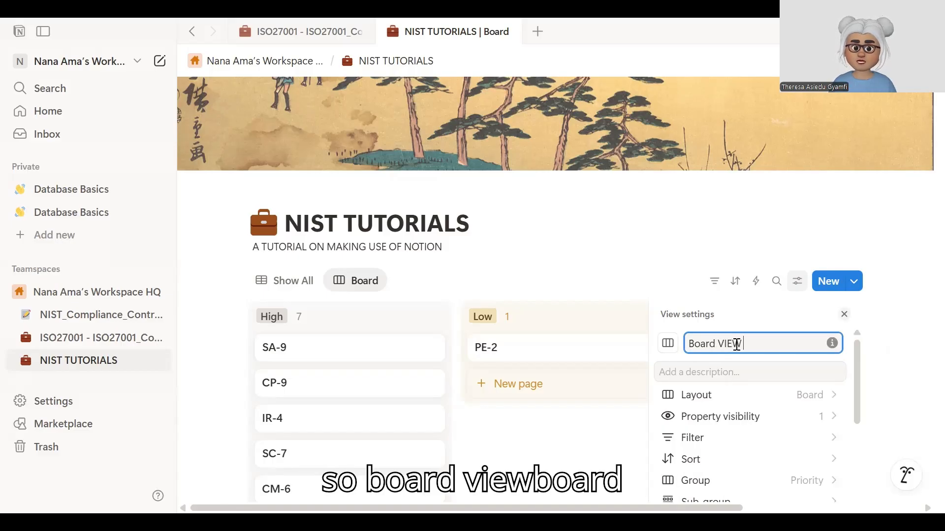
pyautogui.write('iew')
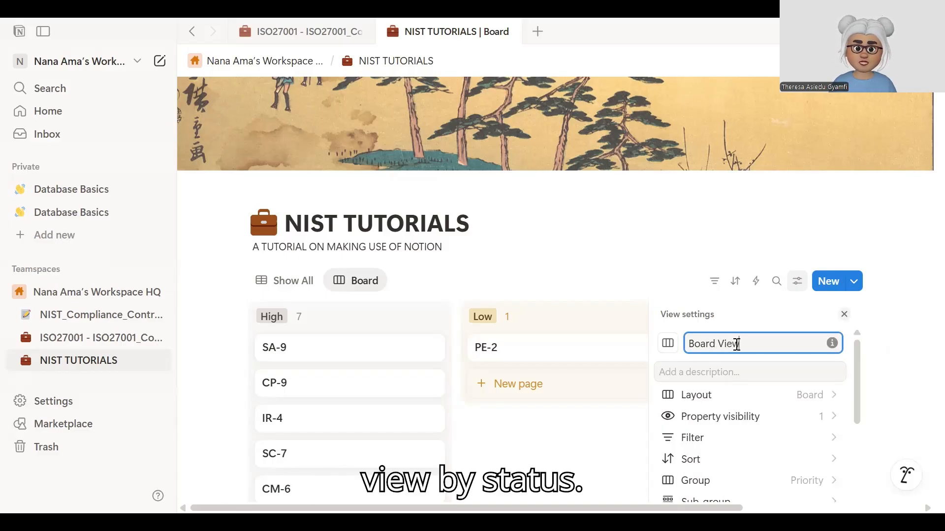
pyautogui.write(' By Status')
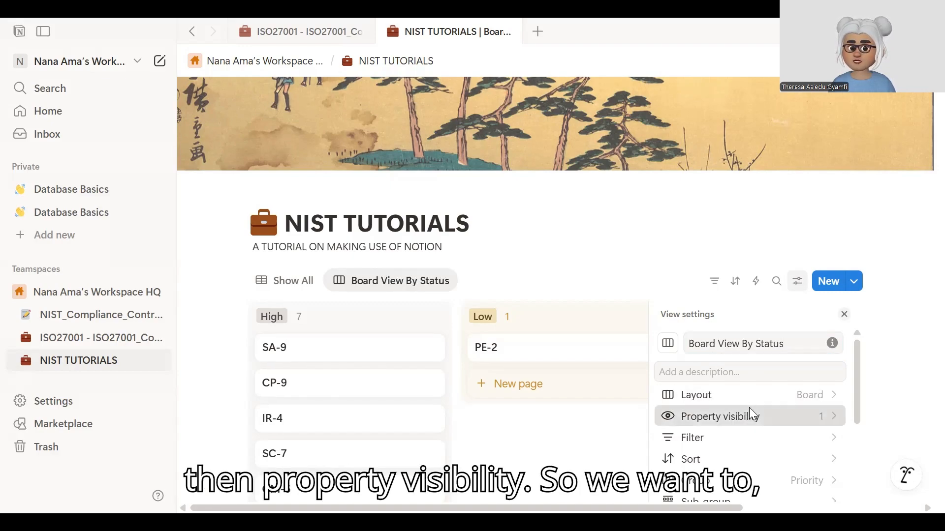
# Show the Status and Control Name properties on the board cards, and try Description before hiding it again
pyautogui.click(749, 416)
pyautogui.moveTo(856, 389); pyautogui.dragTo(858, 448)
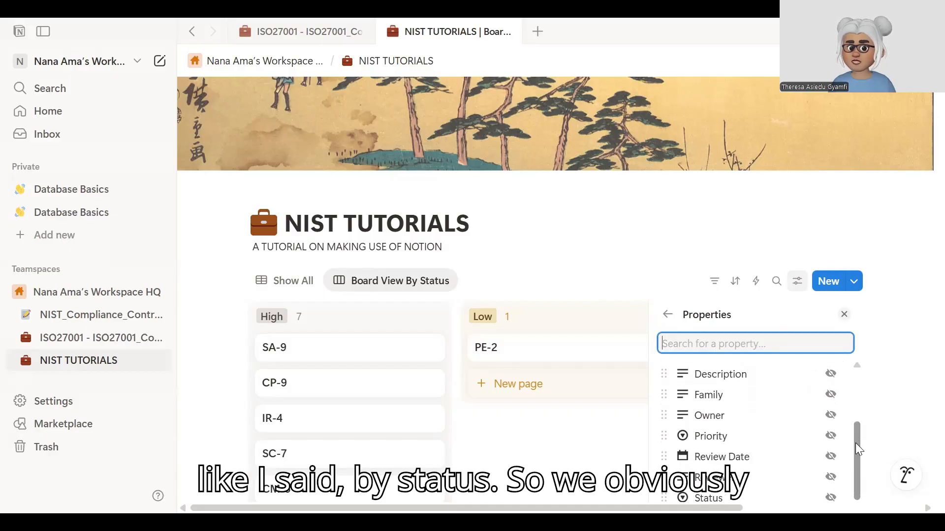
pyautogui.click(831, 498)
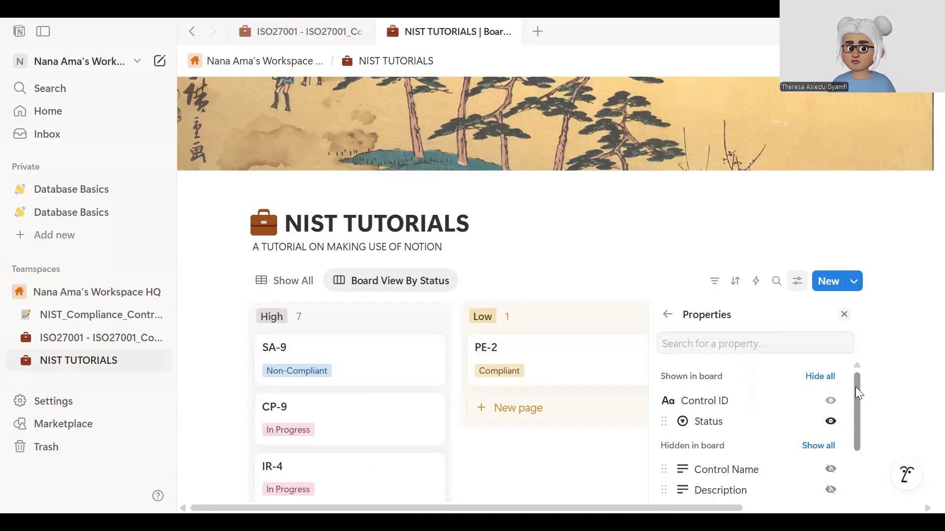
pyautogui.moveTo(856, 387); pyautogui.dragTo(851, 409)
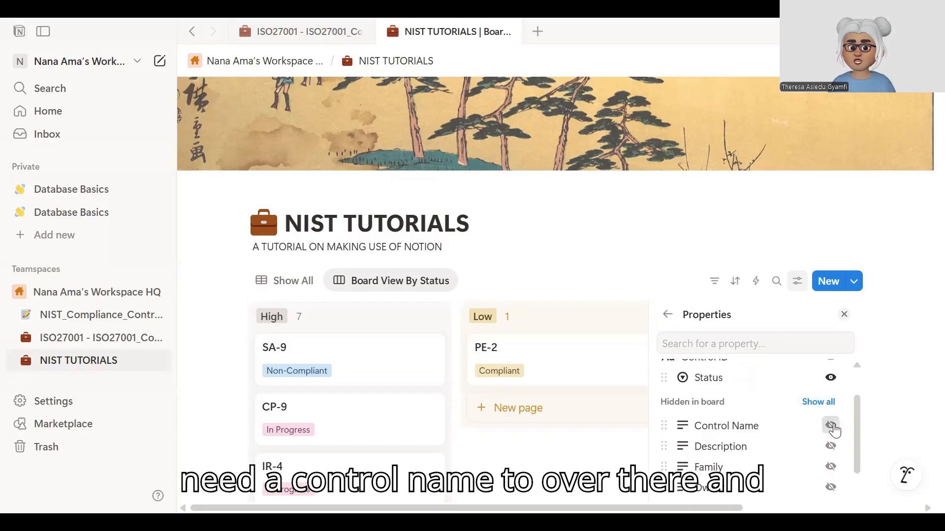
pyautogui.click(831, 425)
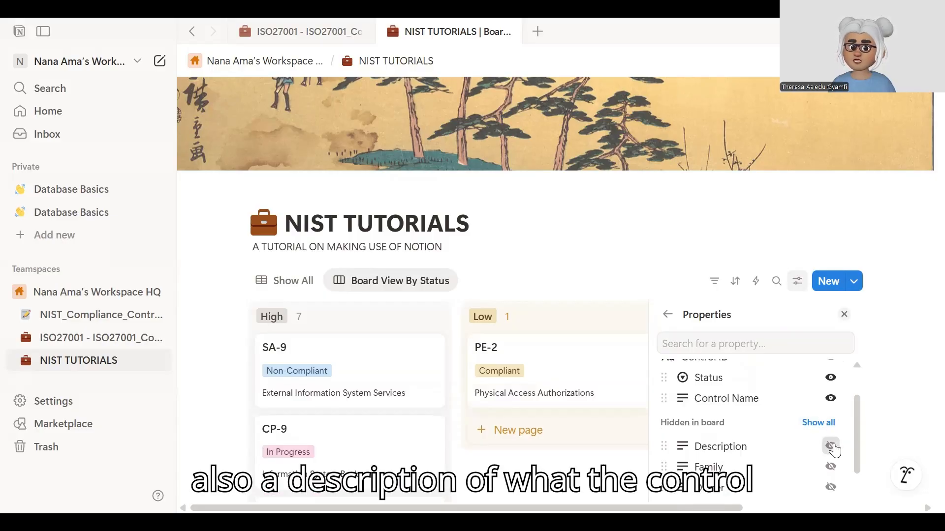
pyautogui.click(832, 446)
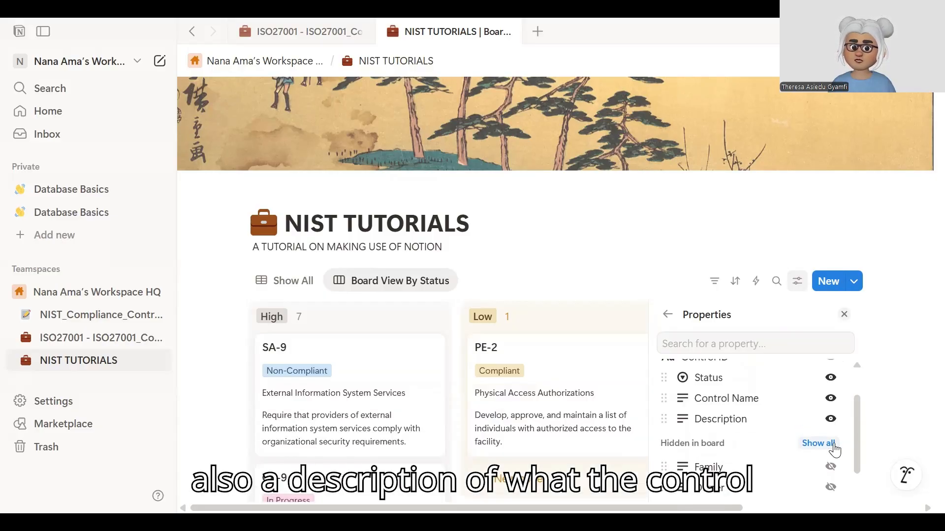
pyautogui.click(832, 419)
# Show the Owner and Reviewer properties on the board cards as well
pyautogui.moveTo(856, 420); pyautogui.dragTo(859, 466)
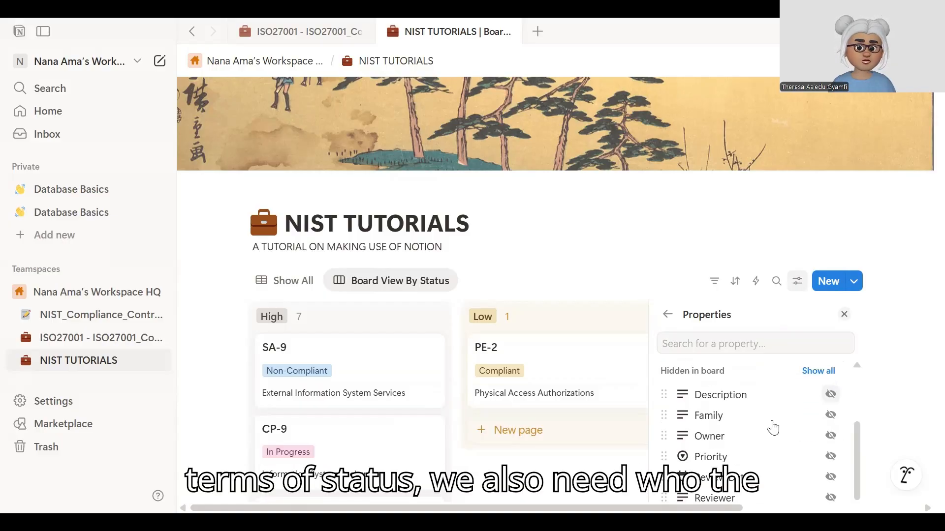
pyautogui.click(831, 436)
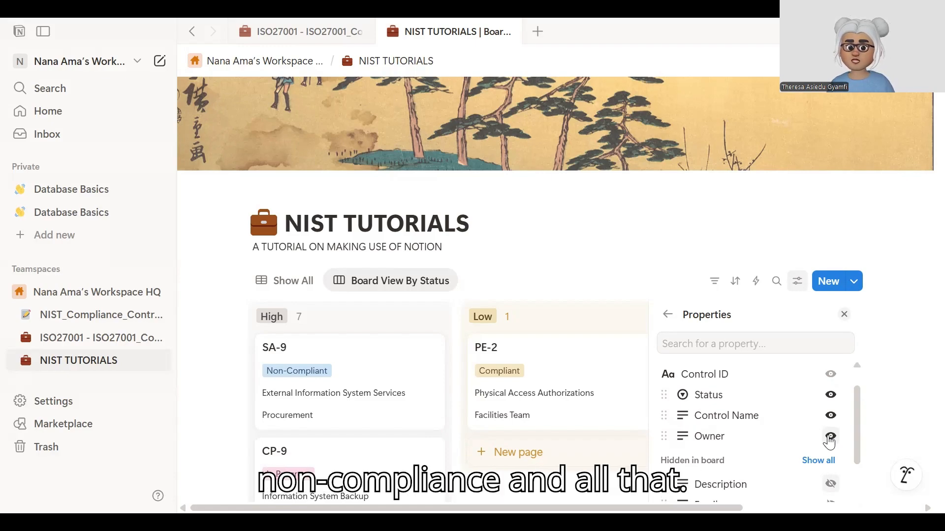
pyautogui.moveTo(854, 401); pyautogui.dragTo(858, 470)
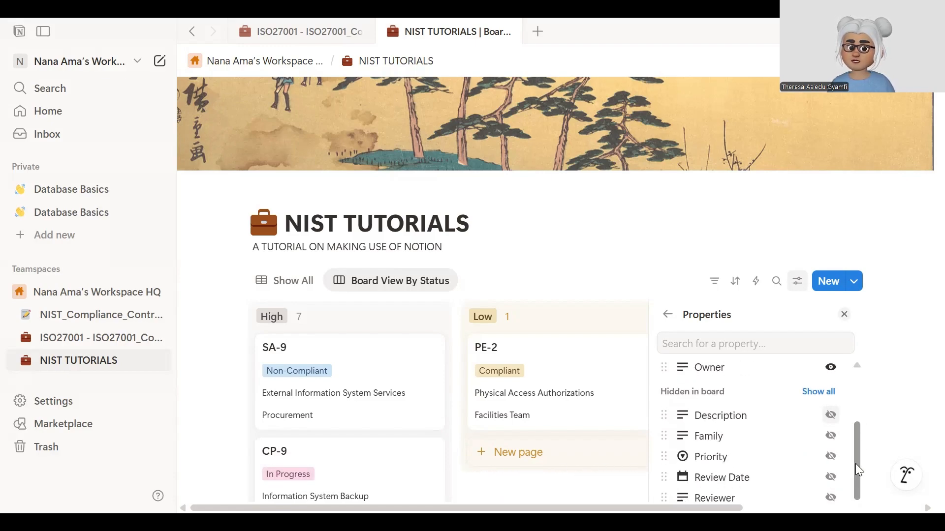
pyautogui.click(831, 498)
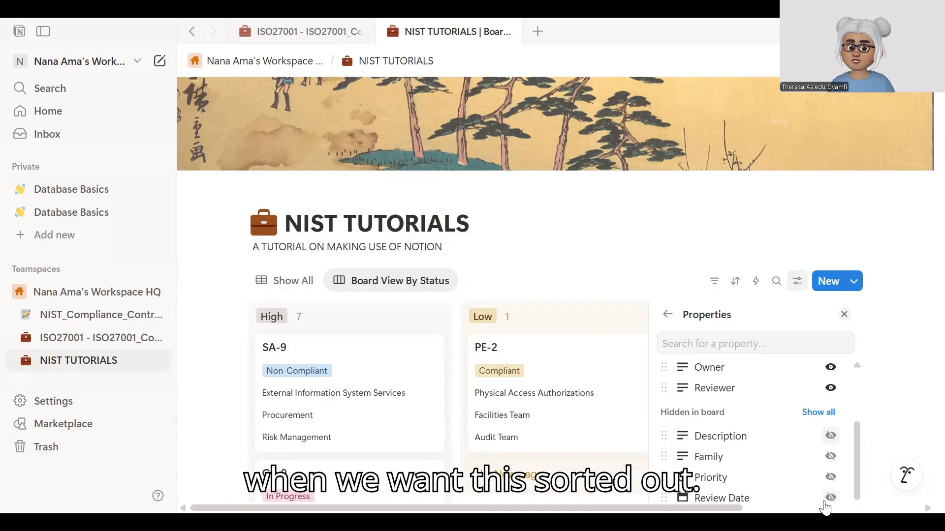
# Add a conditional color setting based on the Status property to the board view
pyautogui.click(668, 315)
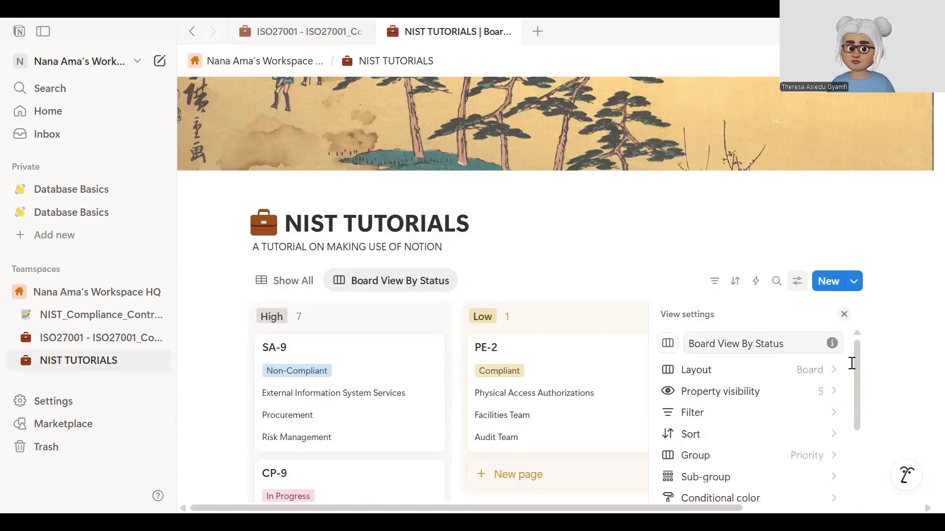
pyautogui.moveTo(855, 368); pyautogui.dragTo(860, 418)
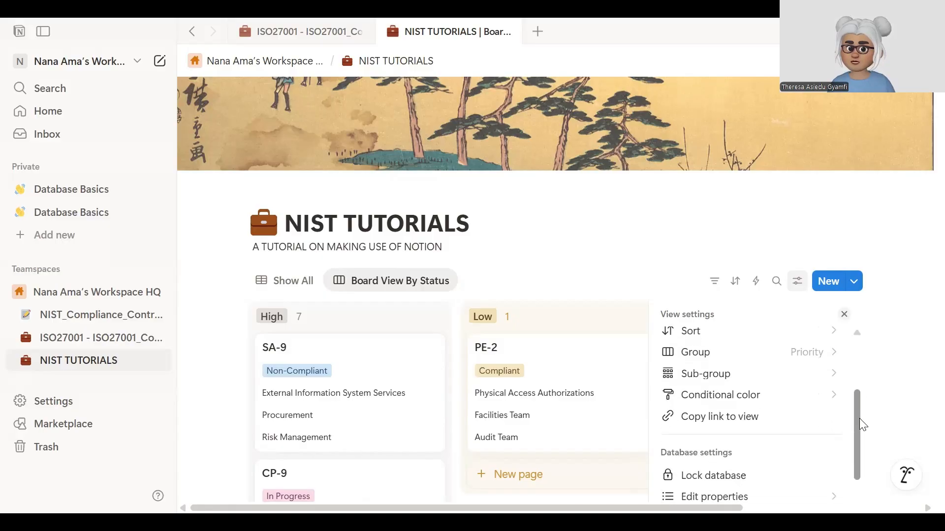
pyautogui.click(761, 394)
pyautogui.moveTo(859, 369); pyautogui.dragTo(860, 409)
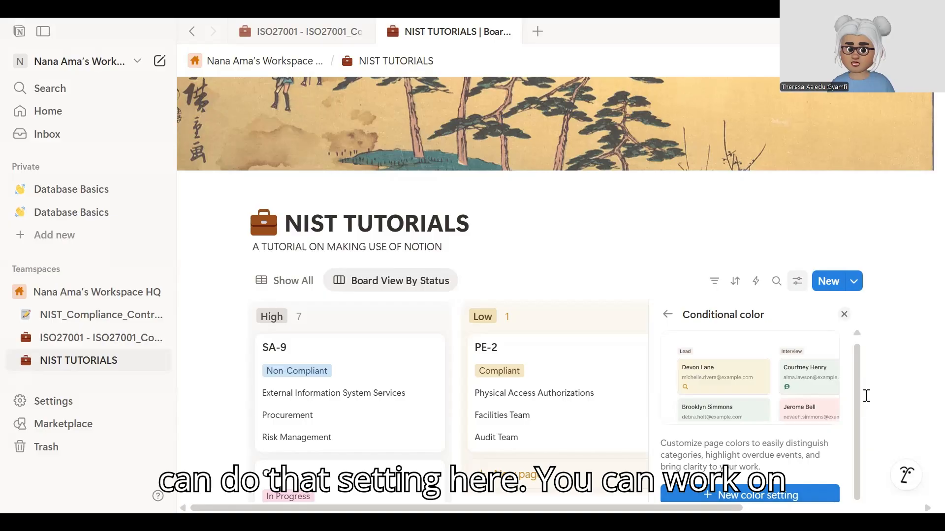
pyautogui.click(772, 501)
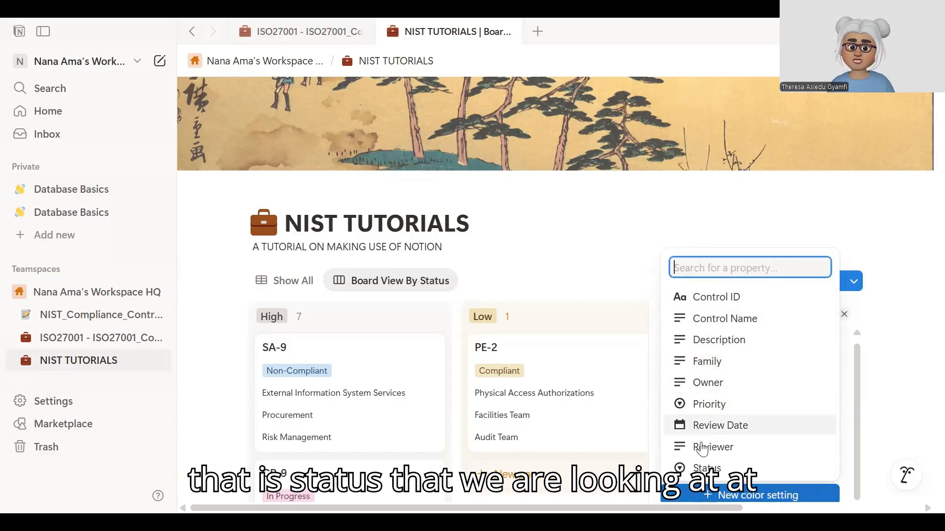
pyautogui.click(706, 466)
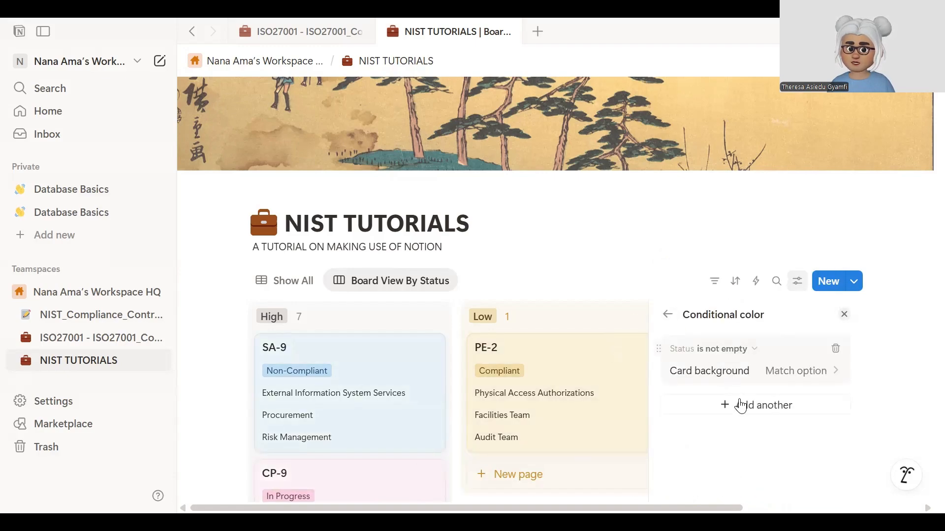
# Set the color rule's condition to Status is In Progress and its card background to yellow
pyautogui.click(783, 373)
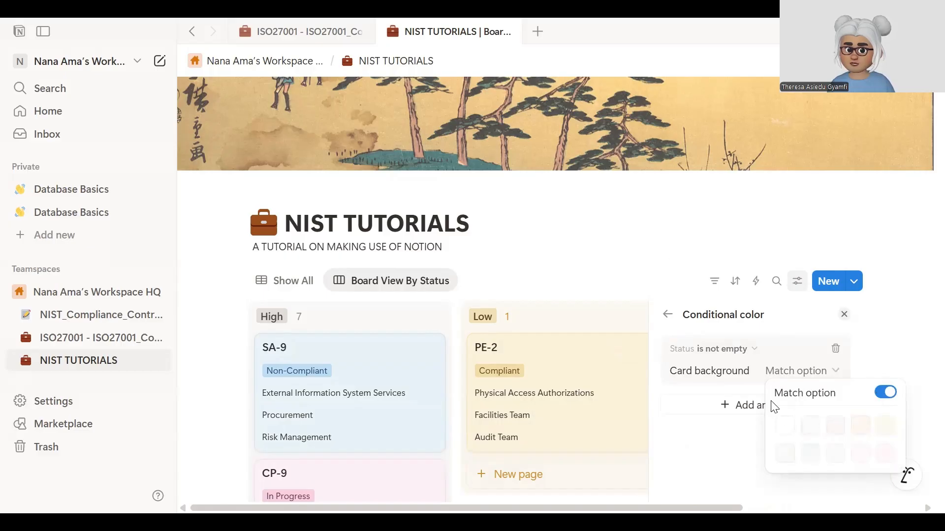
pyautogui.click(731, 349)
pyautogui.click(731, 349)
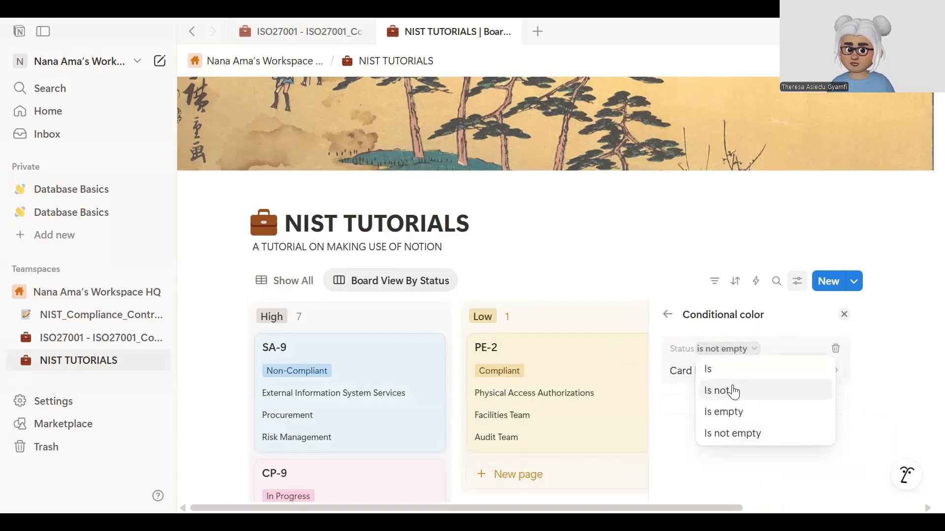
pyautogui.click(717, 370)
pyautogui.click(717, 375)
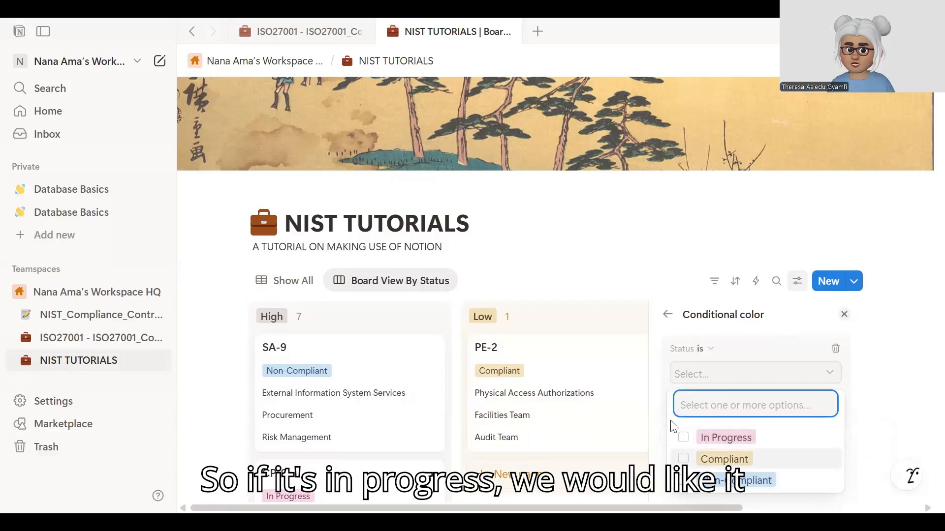
pyautogui.click(682, 438)
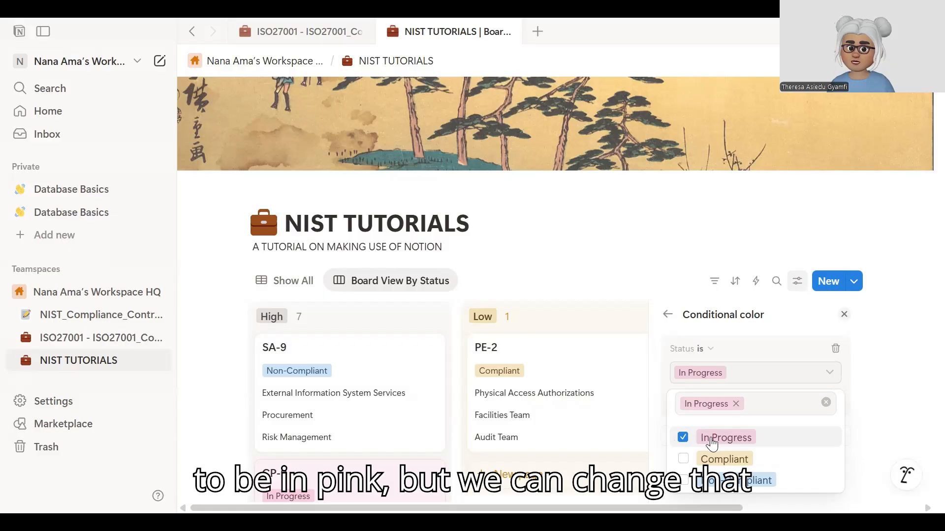
pyautogui.click(868, 398)
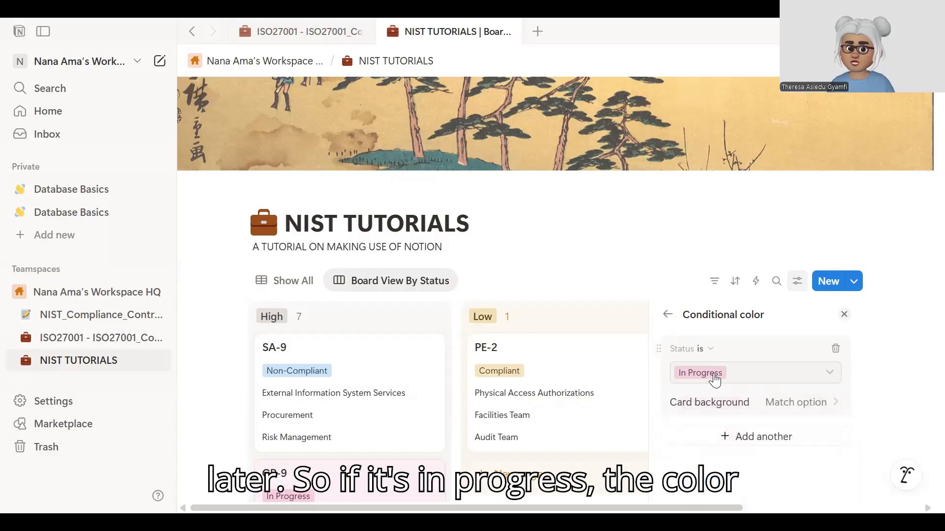
pyautogui.click(782, 403)
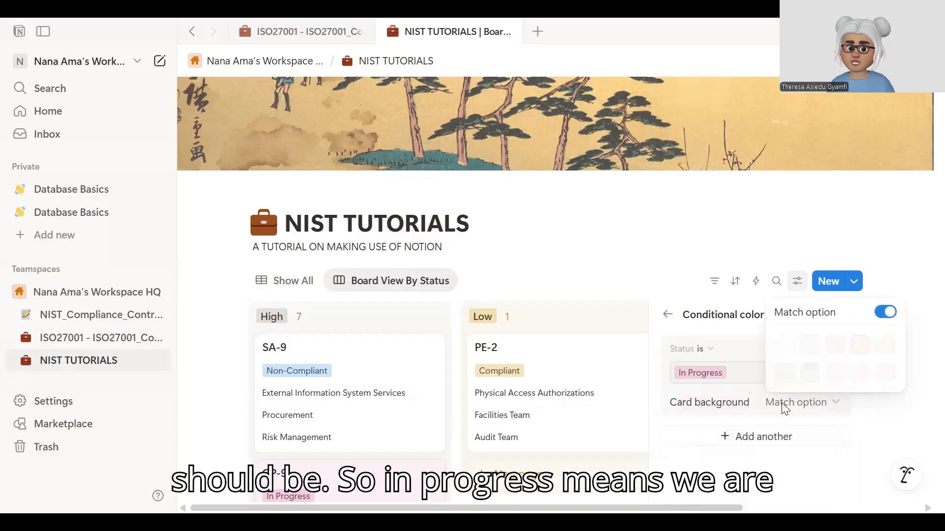
pyautogui.click(885, 344)
# Add a second color rule giving cards whose Status is Compliant a green background
pyautogui.click(764, 440)
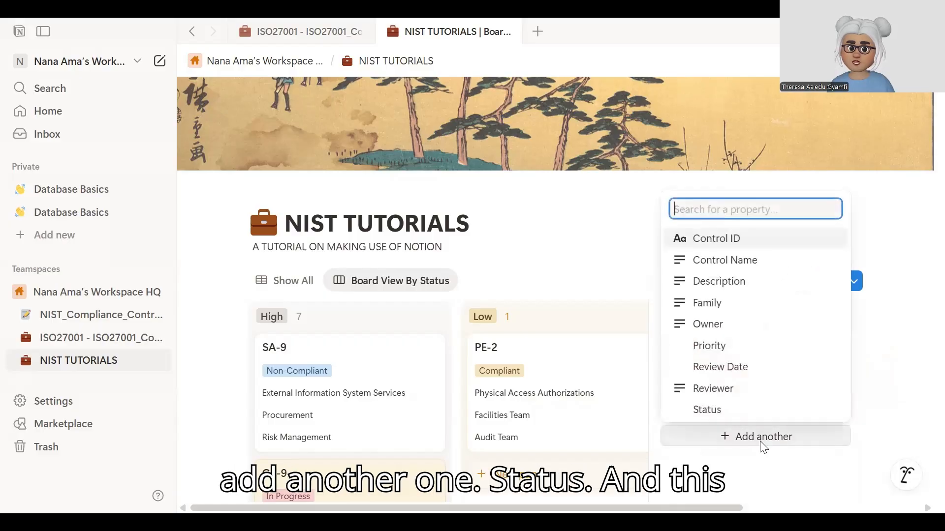
pyautogui.click(704, 410)
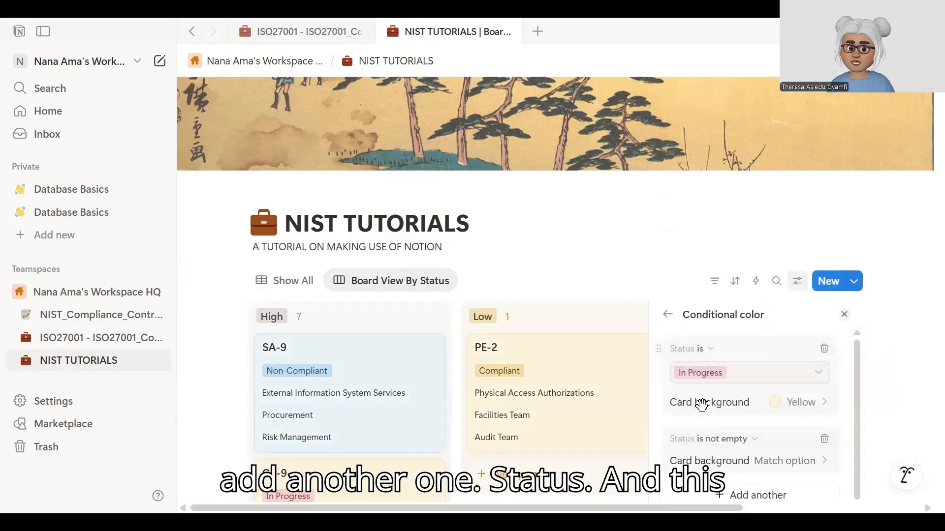
pyautogui.click(718, 439)
pyautogui.click(715, 356)
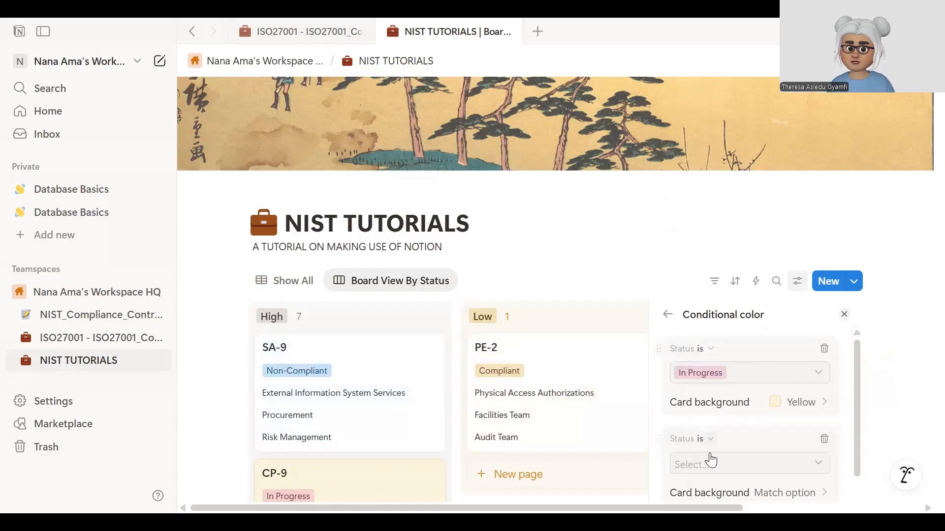
pyautogui.click(721, 472)
pyautogui.click(725, 416)
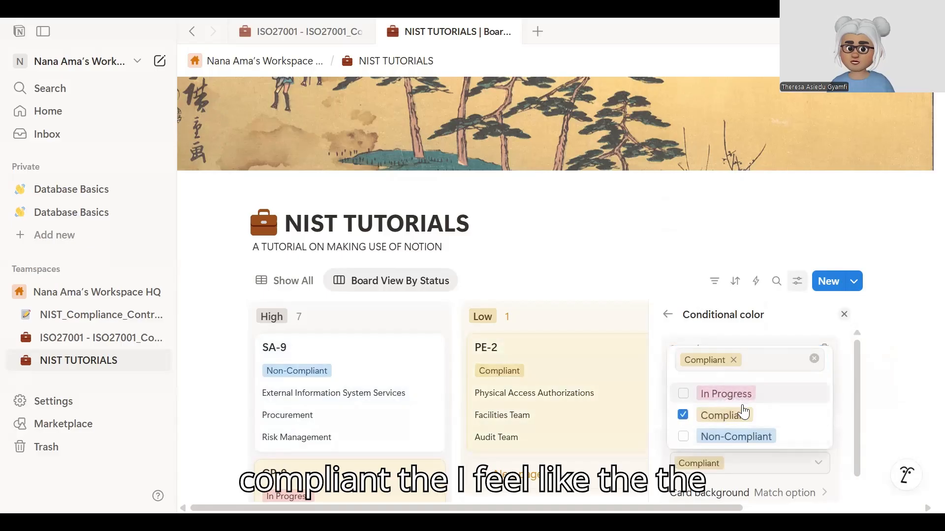
pyautogui.click(859, 428)
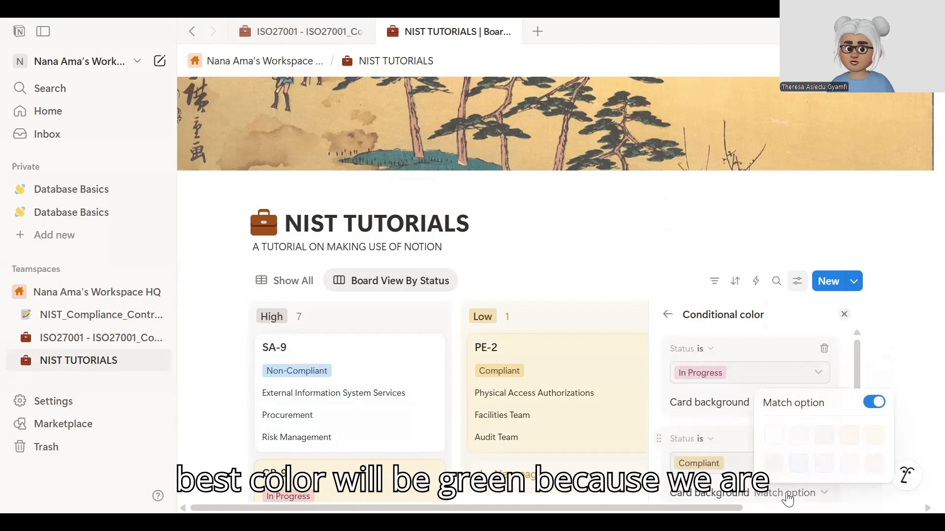
pyautogui.click(774, 464)
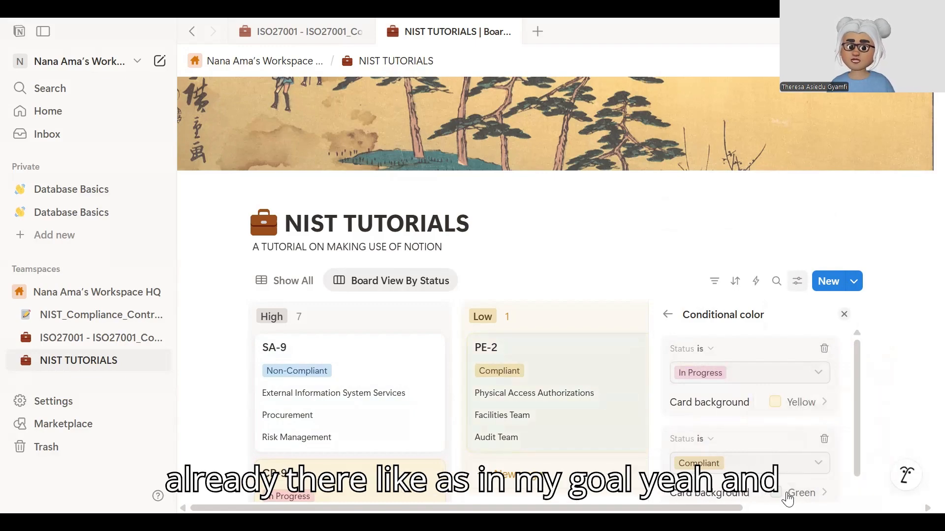
# Add a third conditional color rule for cards whose Status is Non-Compliant
pyautogui.scroll(-2, 859, 394)
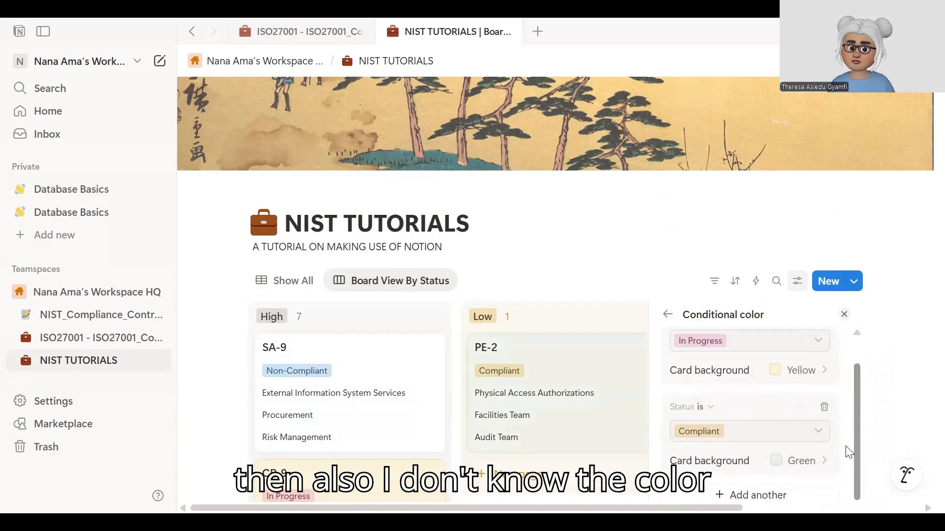
pyautogui.click(776, 493)
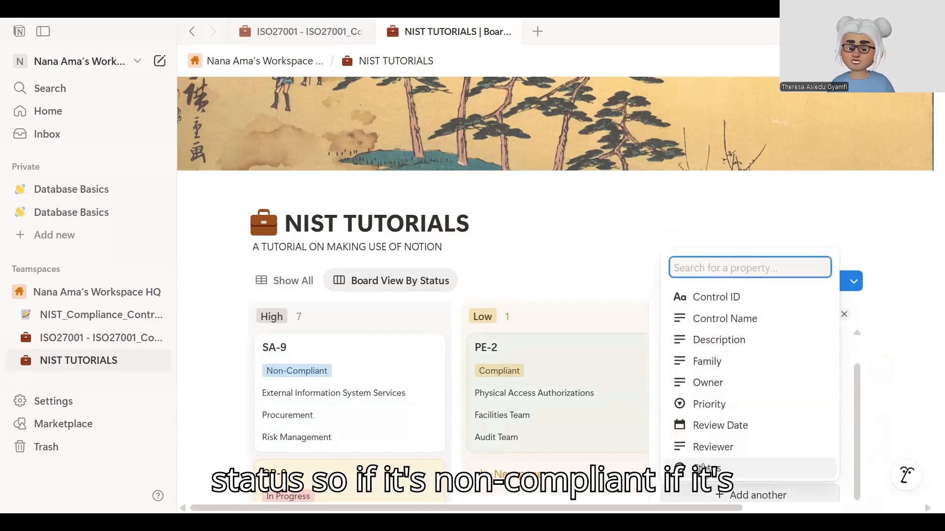
pyautogui.click(703, 467)
pyautogui.click(737, 501)
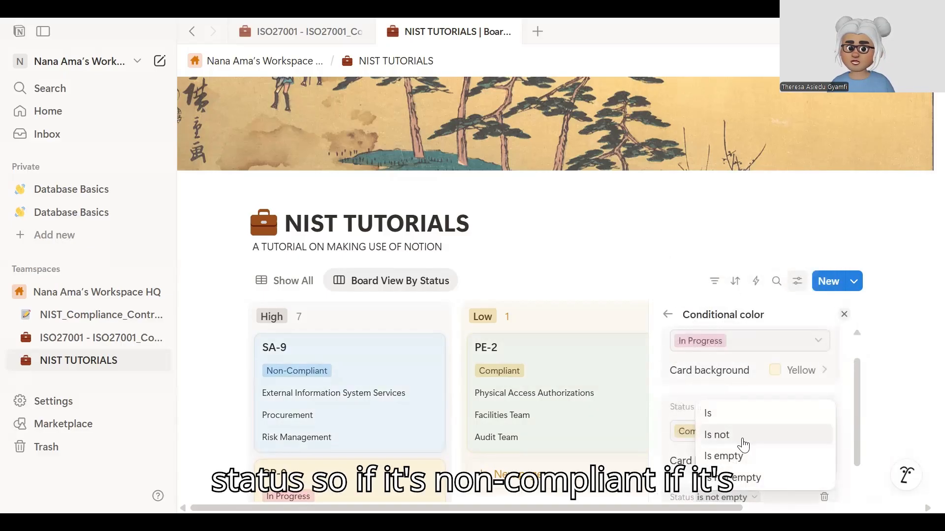
pyautogui.click(728, 415)
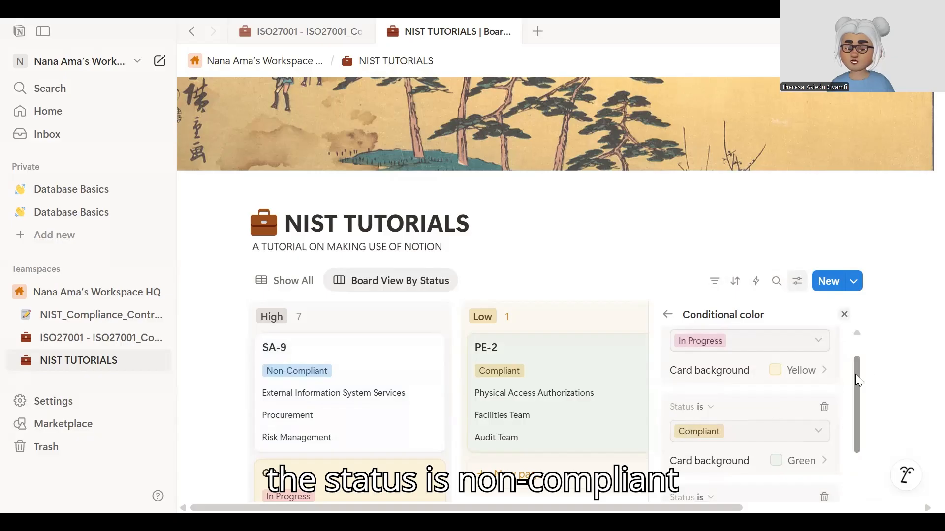
pyautogui.scroll(-2, 856, 374)
pyautogui.click(778, 464)
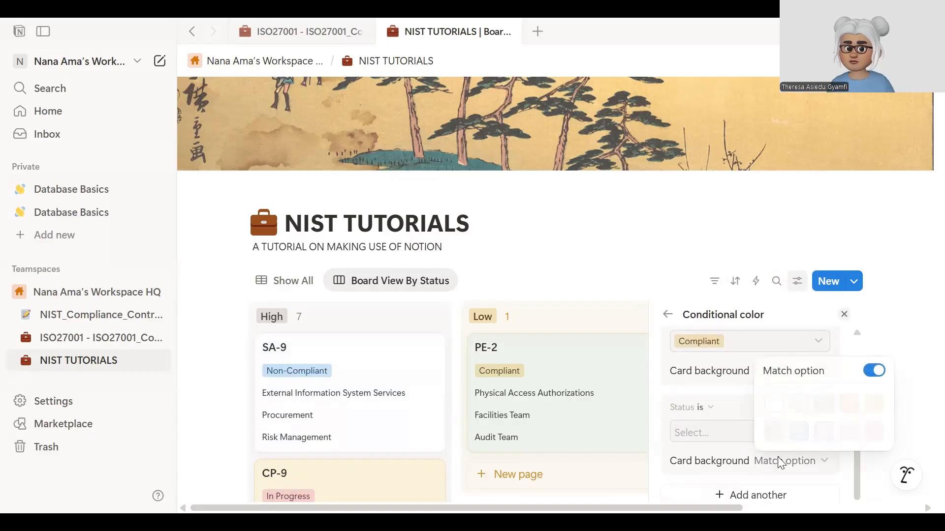
pyautogui.click(701, 437)
pyautogui.click(701, 434)
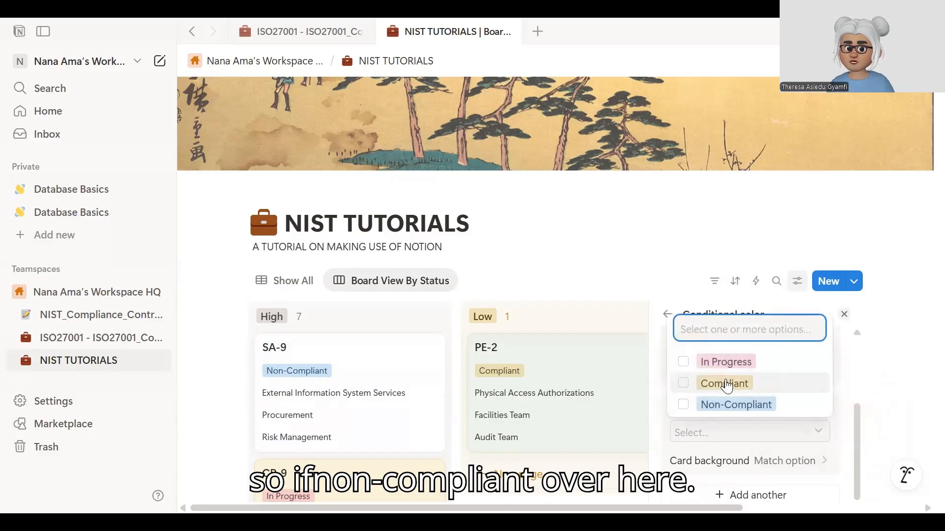
pyautogui.click(727, 405)
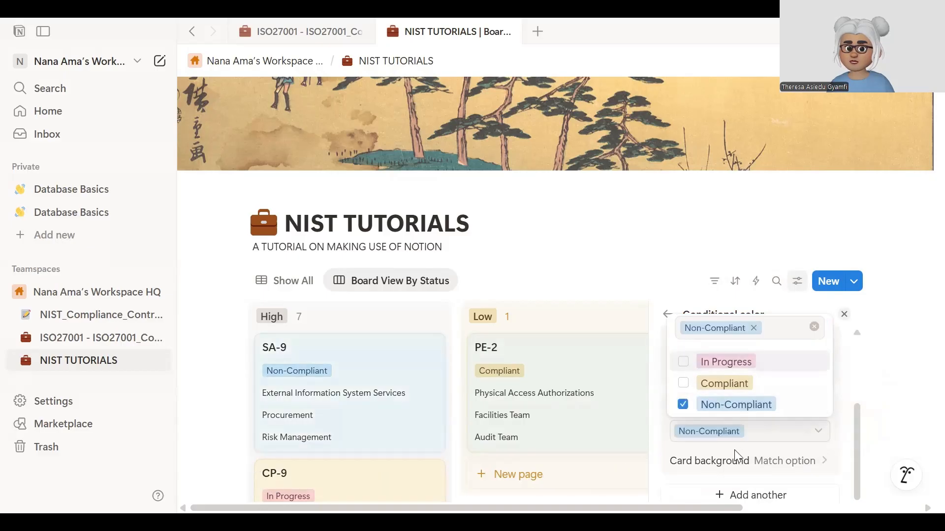
# Set the card background of the Non-Compliant color rule to red and return to the view settings
pyautogui.click(792, 466)
pyautogui.click(789, 460)
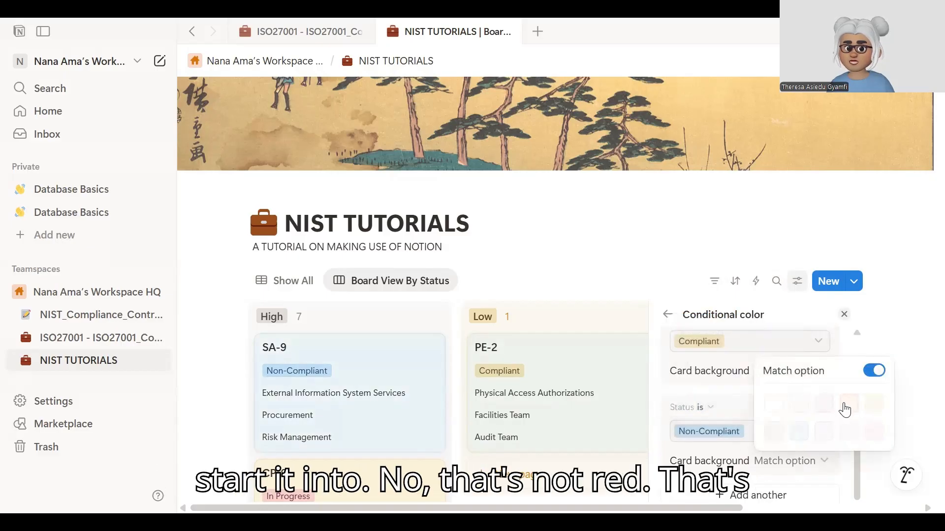
pyautogui.click(846, 410)
pyautogui.click(790, 460)
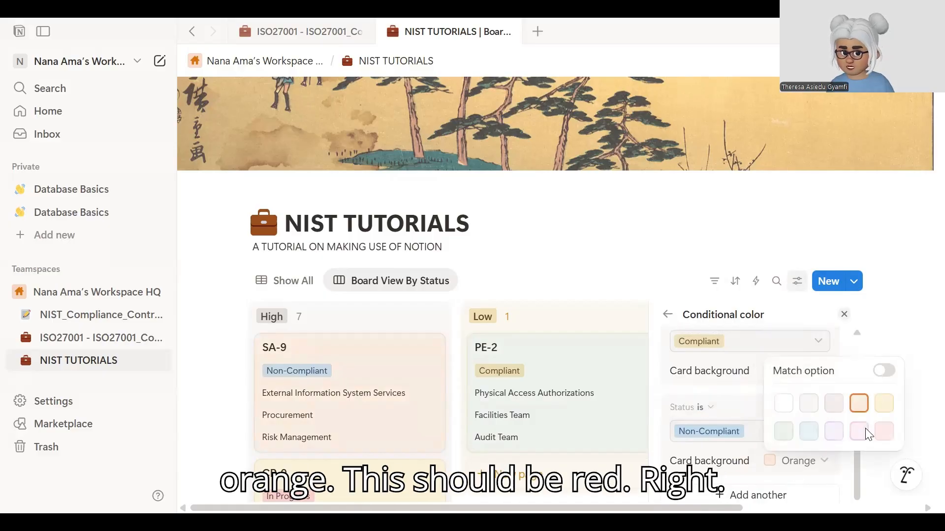
pyautogui.click(884, 431)
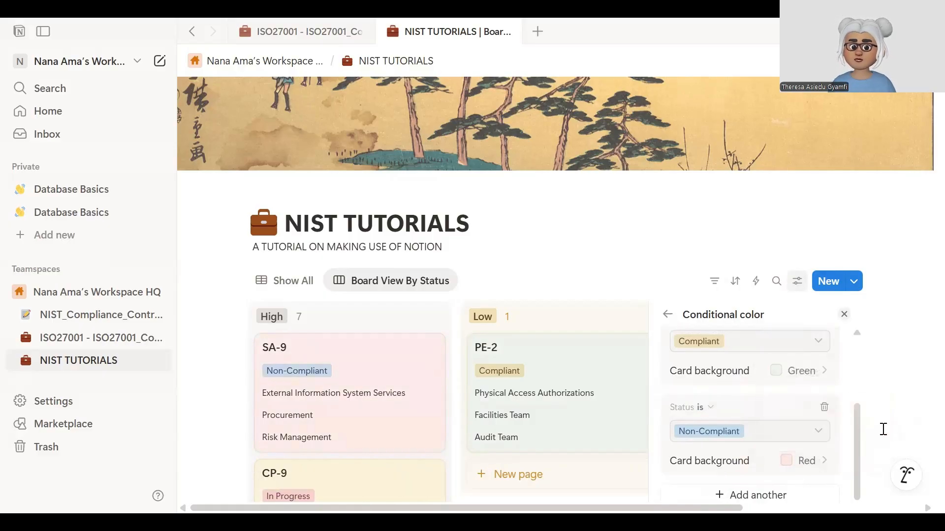
pyautogui.click(669, 315)
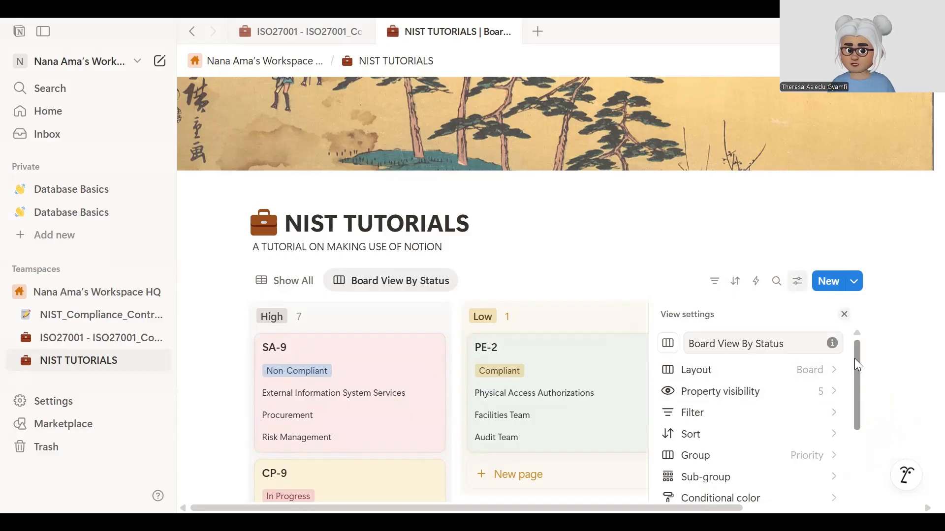
# Group the board view by the Status property instead of Priority and close the view settings
pyautogui.moveTo(855, 359); pyautogui.dragTo(853, 406)
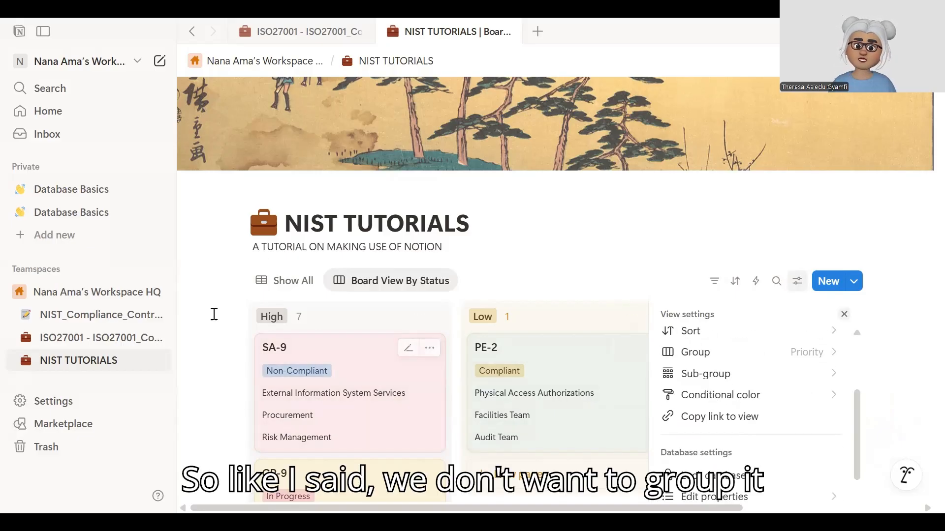
pyautogui.click(707, 363)
pyautogui.click(741, 349)
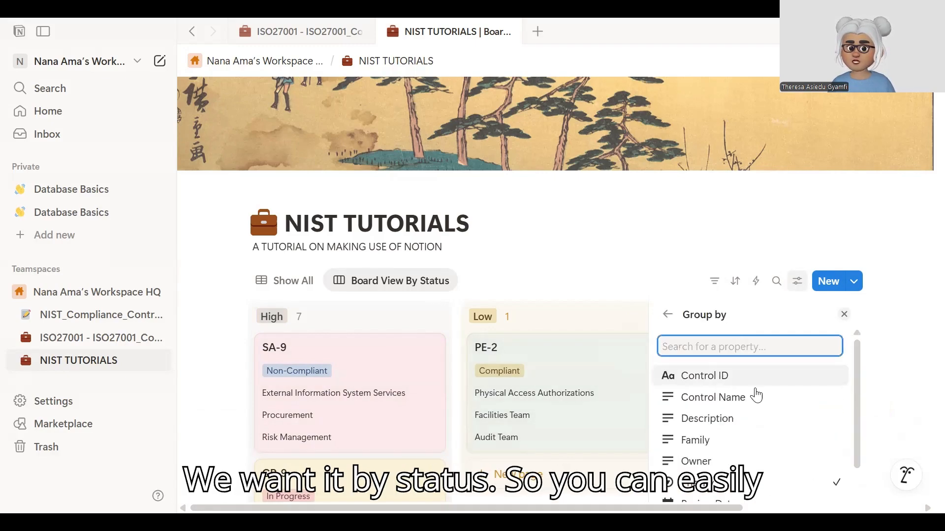
pyautogui.scroll(-1, 853, 368)
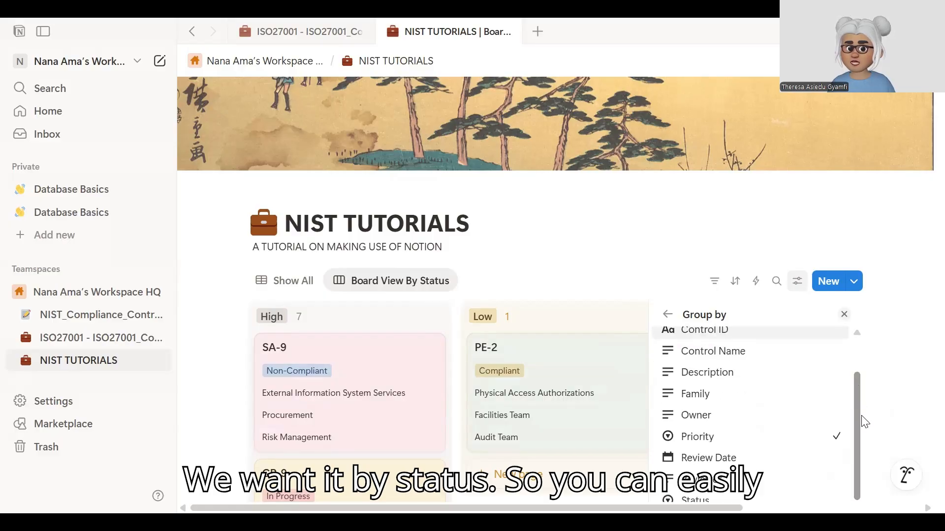
pyautogui.click(698, 500)
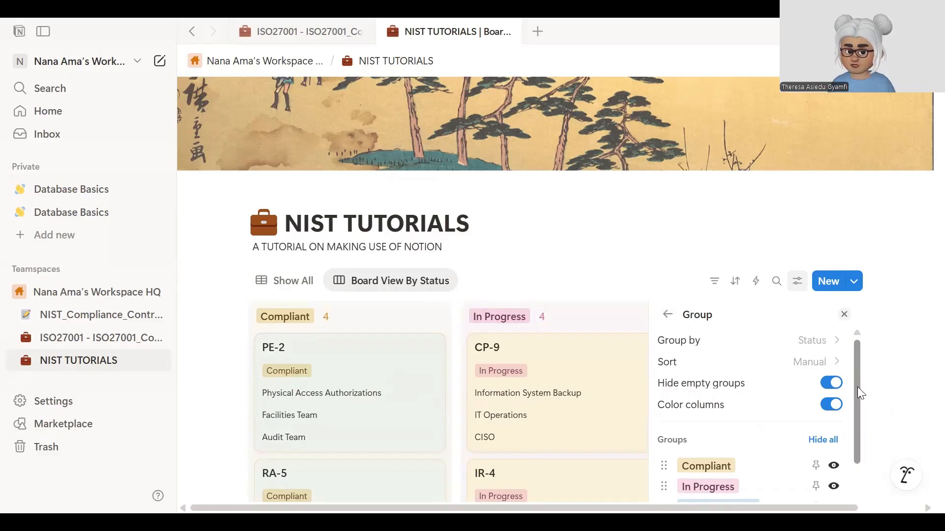
pyautogui.scroll(-2, 857, 387)
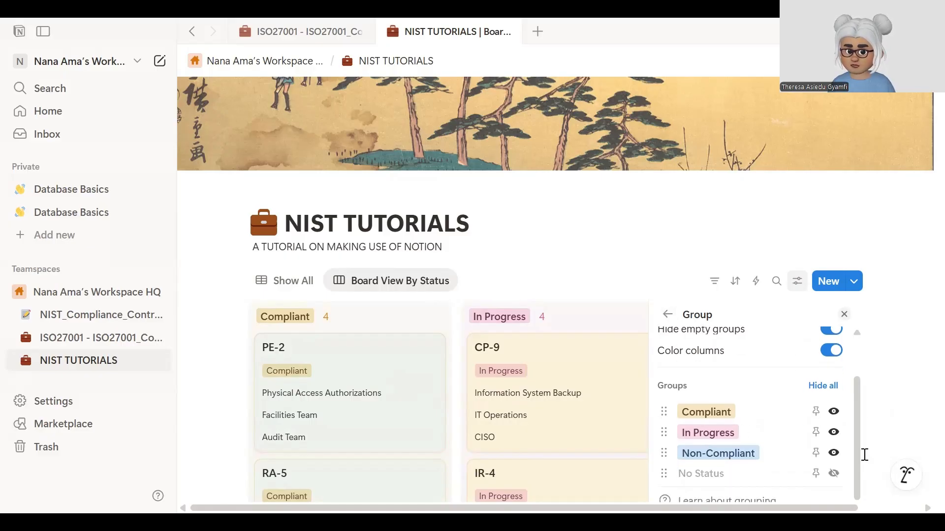
pyautogui.click(667, 314)
pyautogui.click(844, 315)
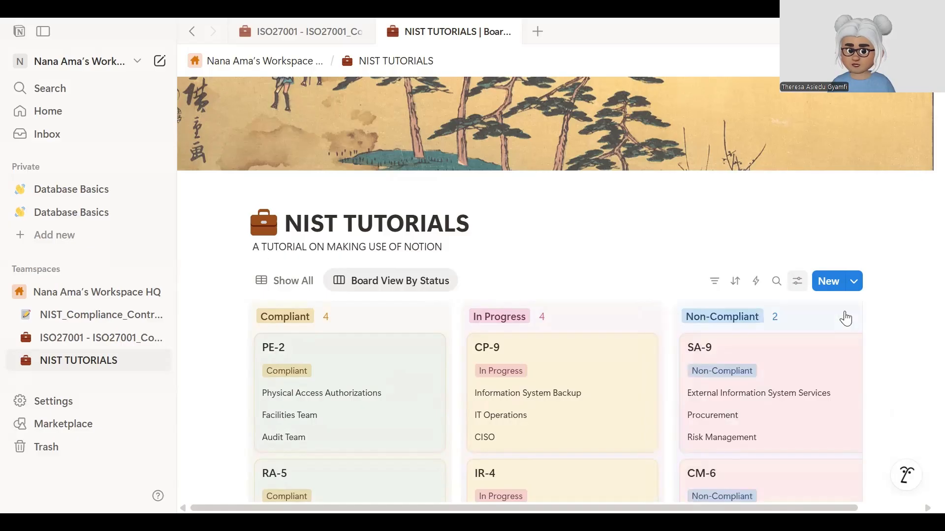
# Change the color of the board's Non-Compliant group to red
pyautogui.scroll(-1, 686, 328)
pyautogui.scroll(-3, 686, 328)
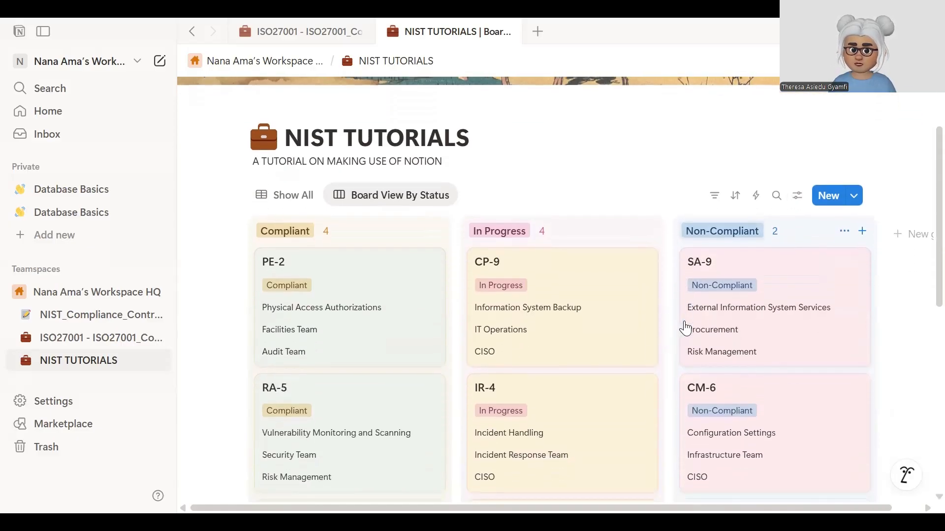
pyautogui.click(845, 147)
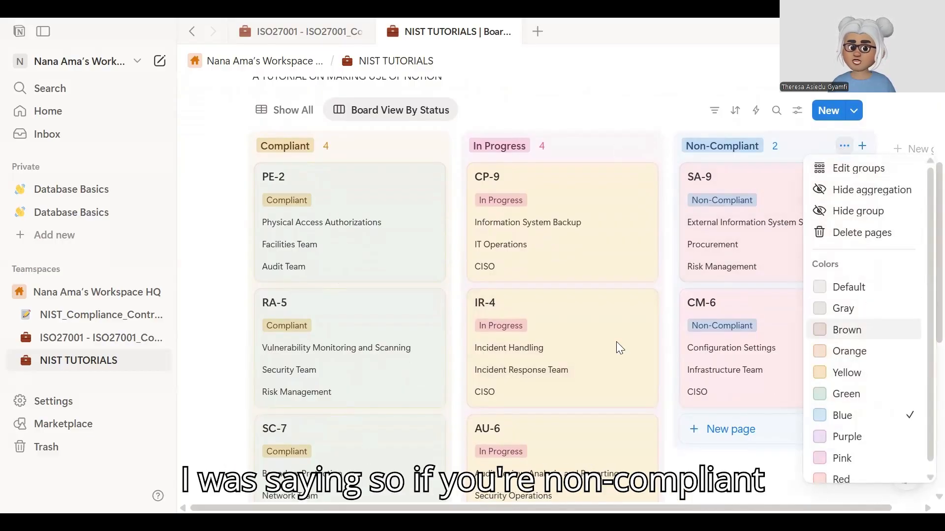
pyautogui.click(649, 80)
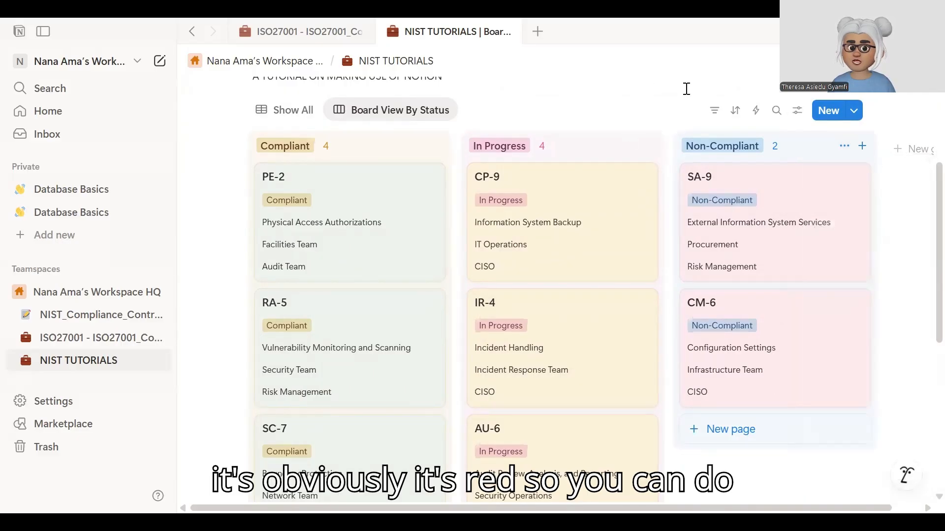
pyautogui.click(845, 147)
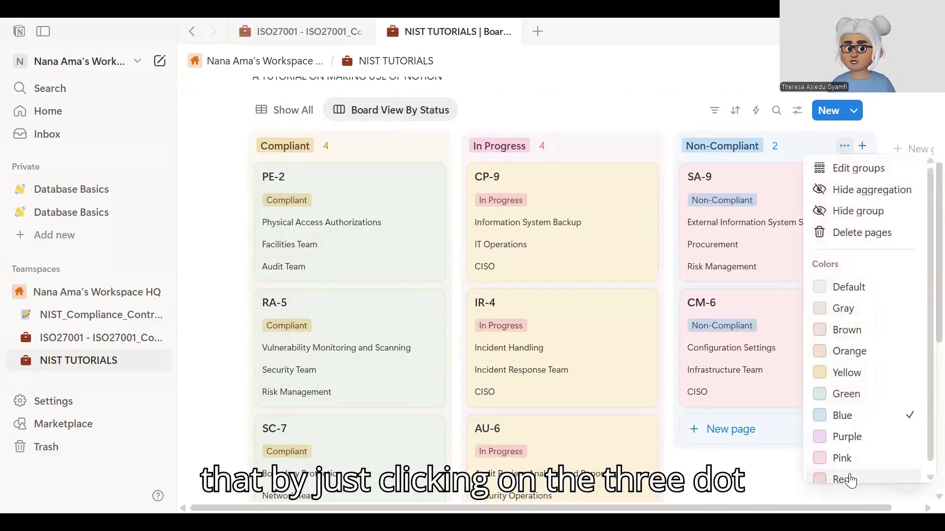
pyautogui.click(635, 153)
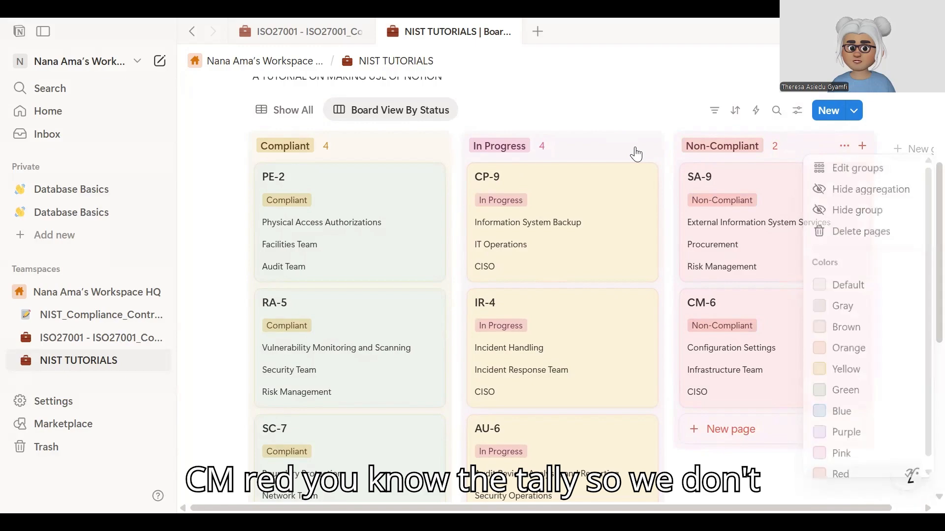
# Color the board's In Progress group yellow and its Compliant group green
pyautogui.click(632, 146)
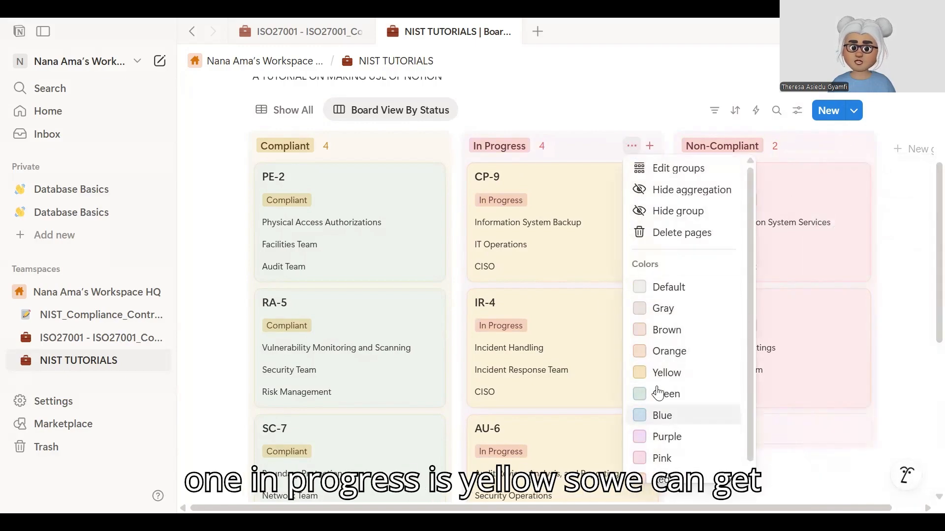
pyautogui.click(407, 150)
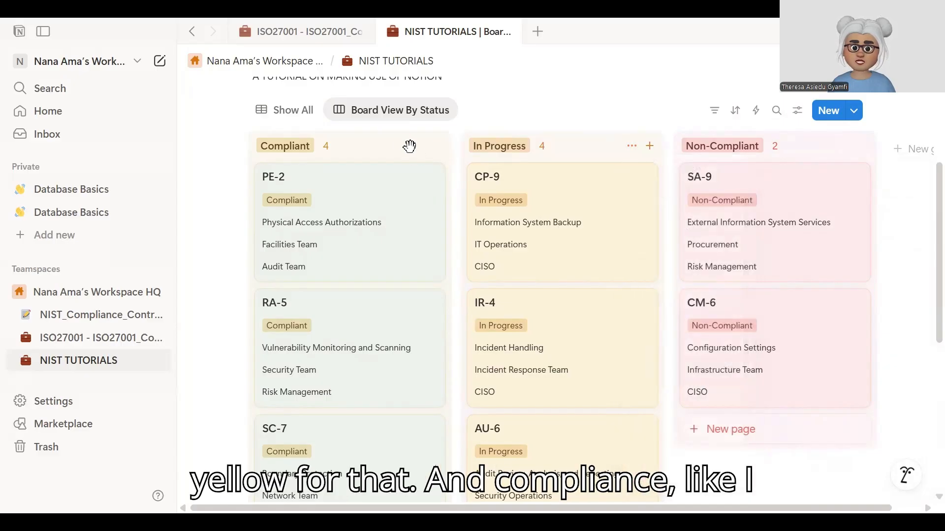
pyautogui.click(419, 146)
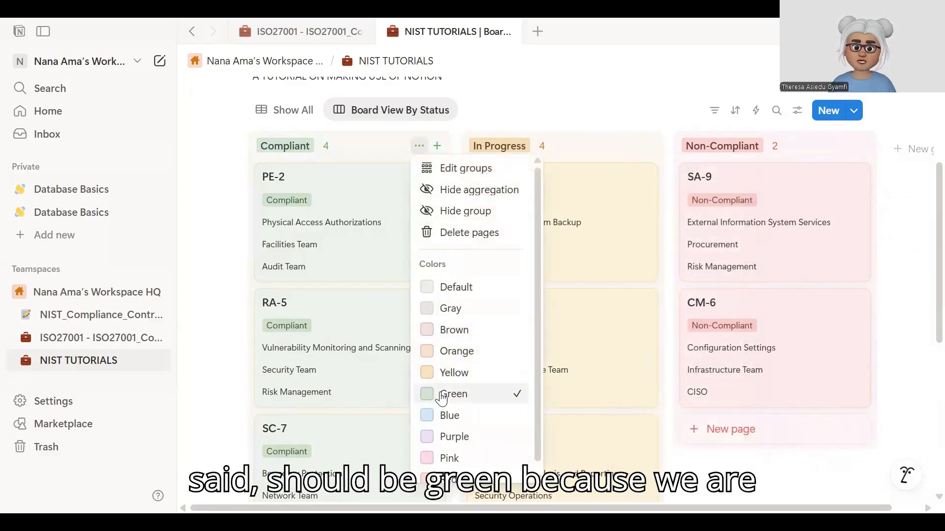
pyautogui.click(896, 261)
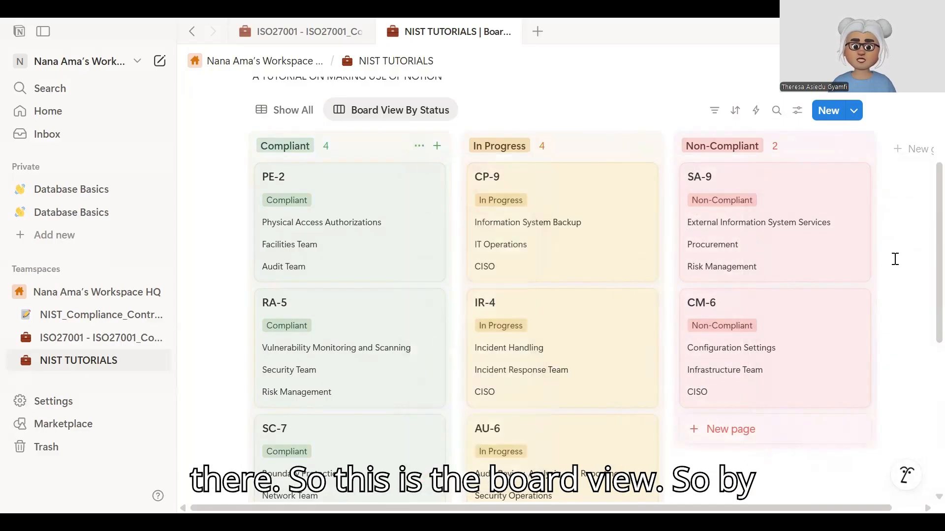
# Compare how control statuses are presented in the Show All table and in the Board View By Status
pyautogui.scroll(-3, 896, 260)
pyautogui.scroll(5, 896, 259)
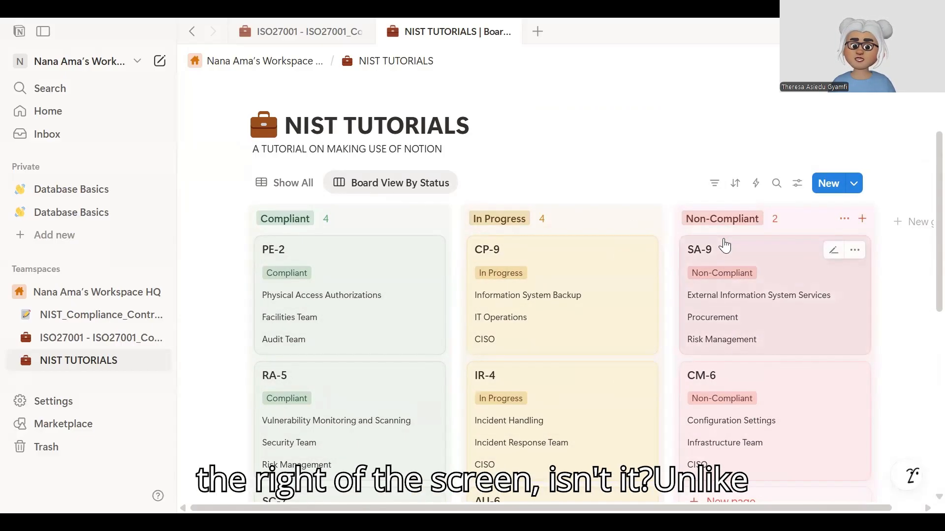
pyautogui.click(292, 182)
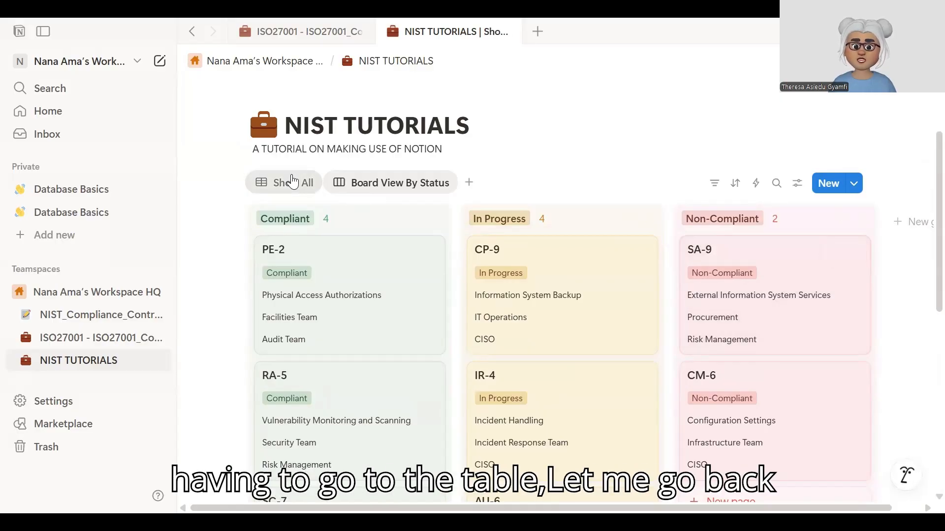
pyautogui.hscroll(5, 292, 175)
pyautogui.scroll(-3, 293, 175)
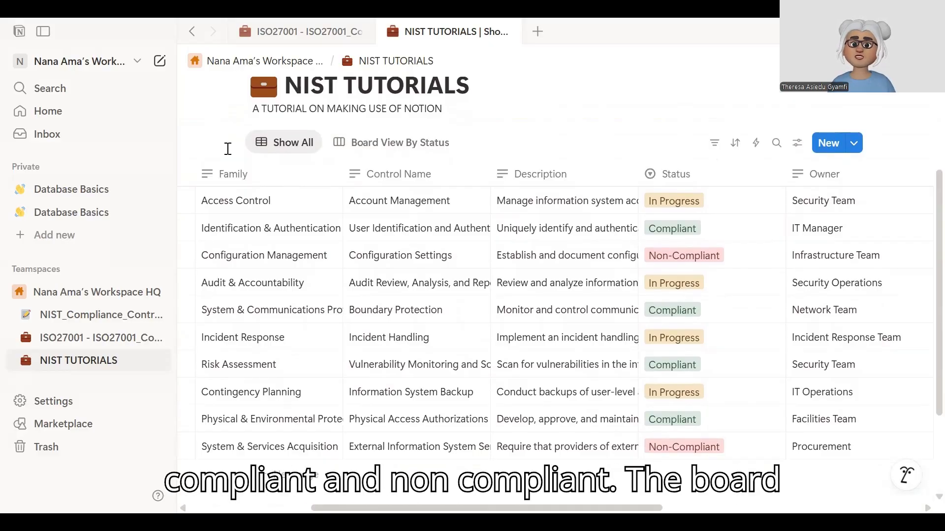
pyautogui.click(362, 143)
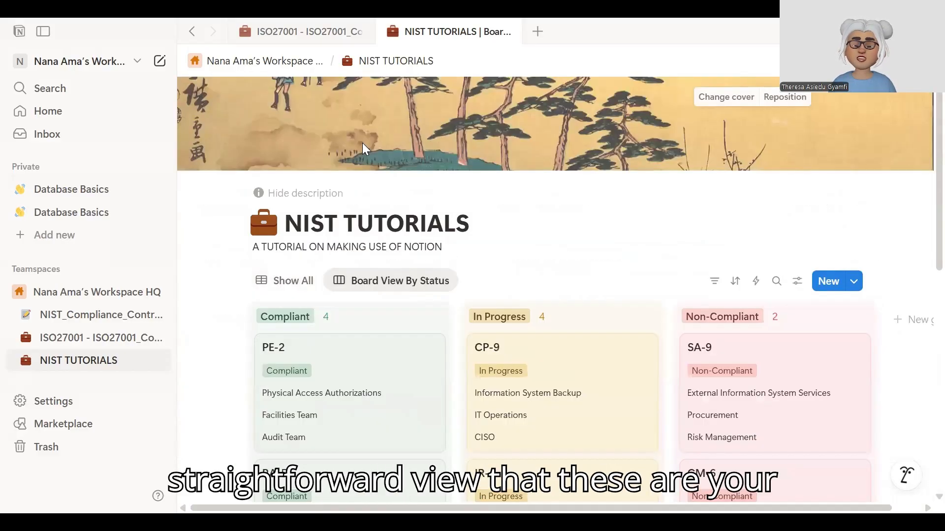
pyautogui.scroll(-2, 363, 148)
pyautogui.scroll(-3, 364, 147)
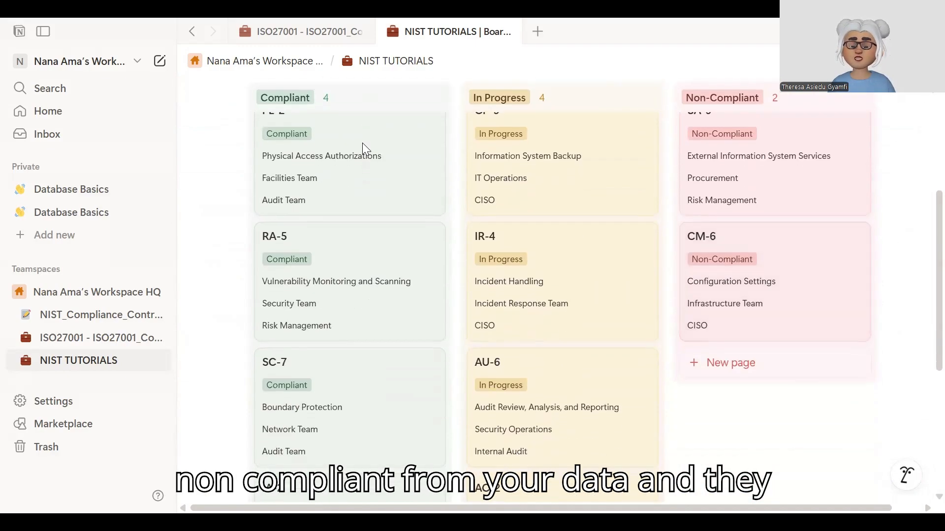
pyautogui.scroll(3, 363, 142)
pyautogui.scroll(-3, 362, 142)
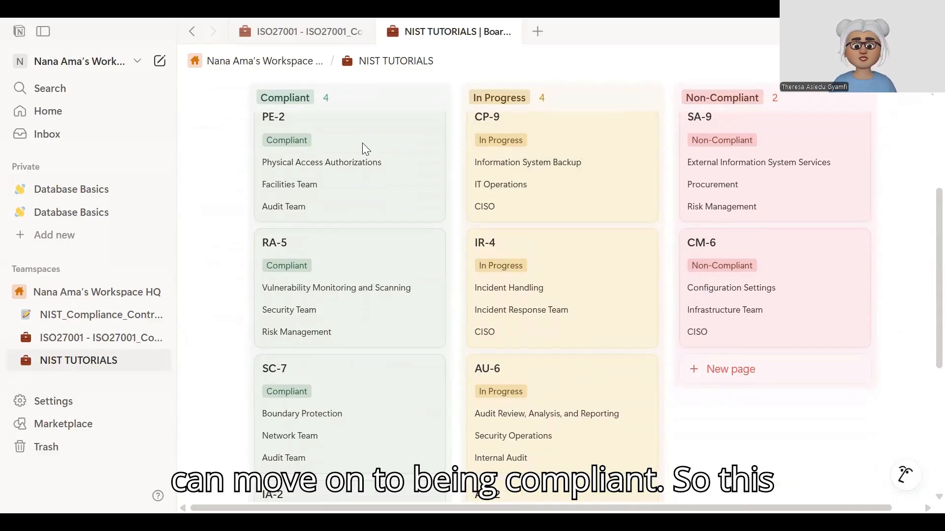
# Add a new Chart view to the NIST TUTORIALS database
pyautogui.scroll(4, 362, 146)
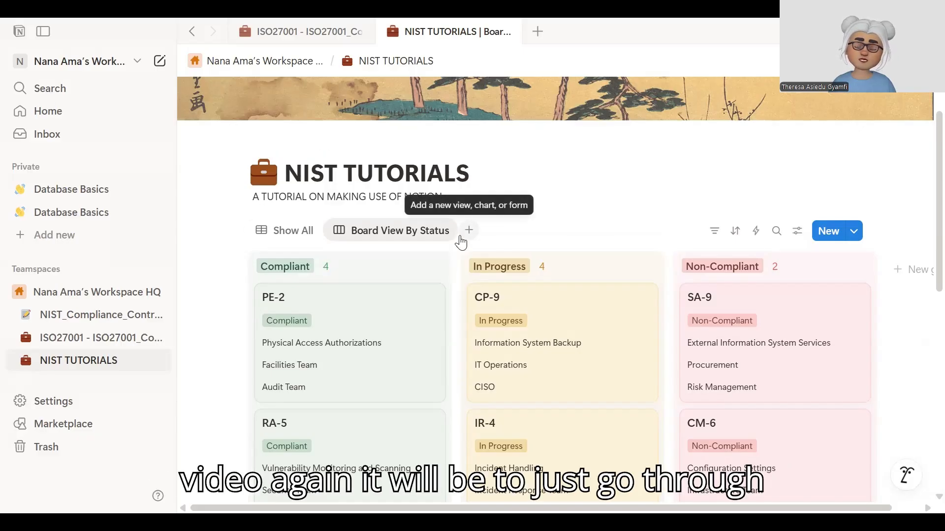
pyautogui.click(461, 240)
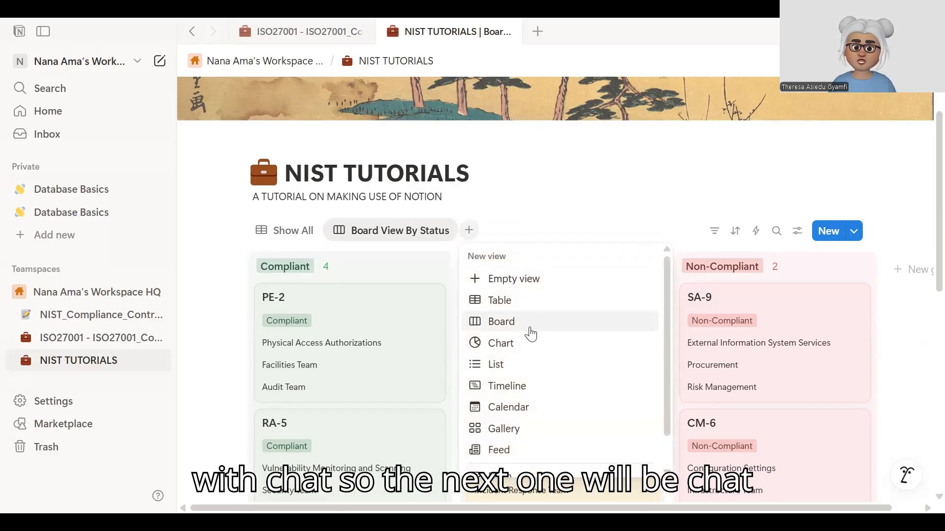
pyautogui.click(527, 346)
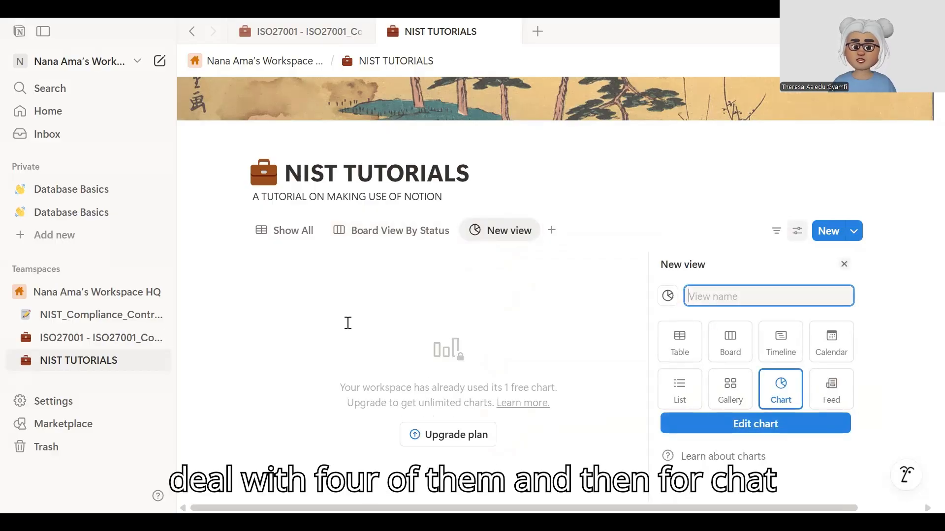
# Check the full list of views in the NIST_Compliance_Controls database for its chart's name, and return to NIST TUTORIALS
pyautogui.click(74, 315)
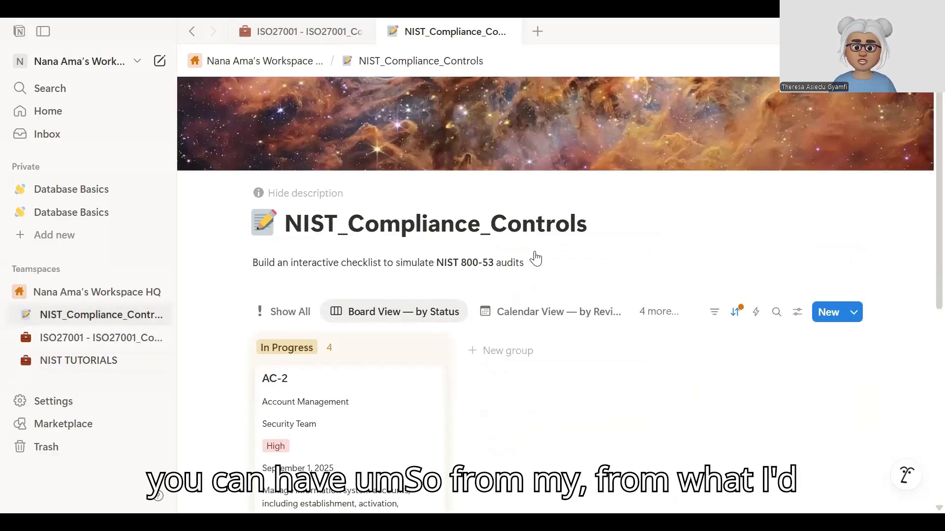
pyautogui.click(659, 311)
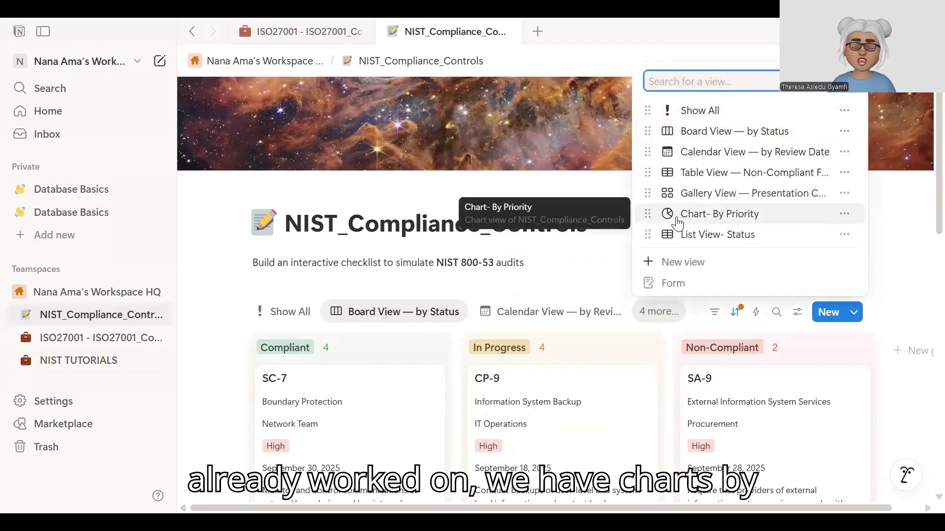
pyautogui.click(68, 364)
pyautogui.click(69, 364)
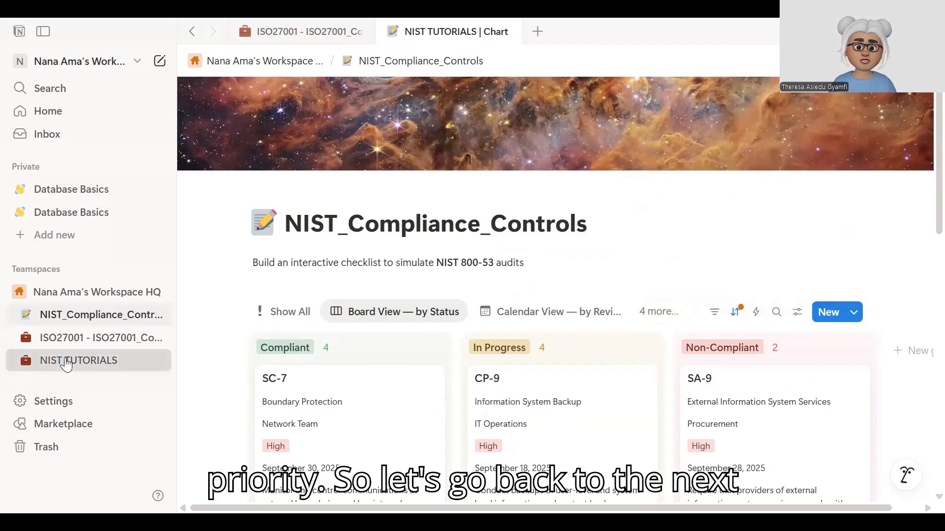
# Rename the Chart view of NIST TUTORIALS as Chart By Priority
pyautogui.click(511, 281)
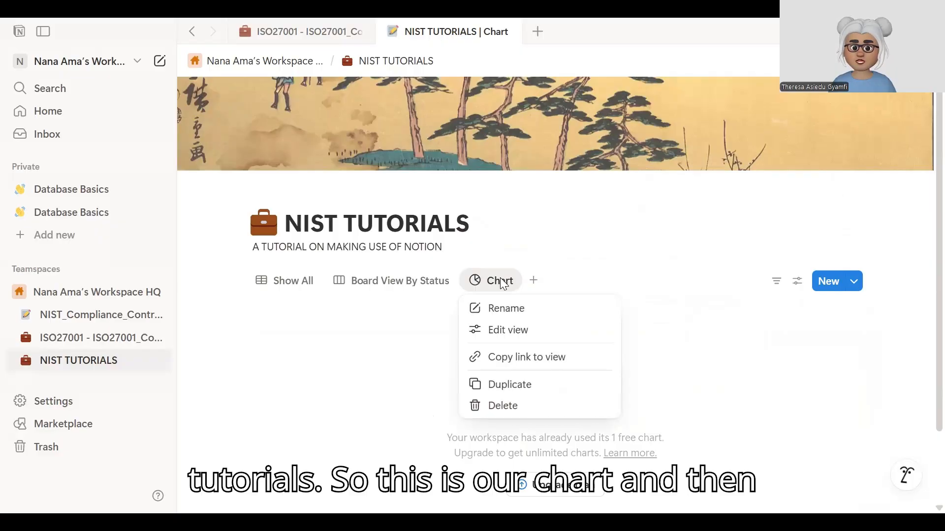
pyautogui.click(537, 337)
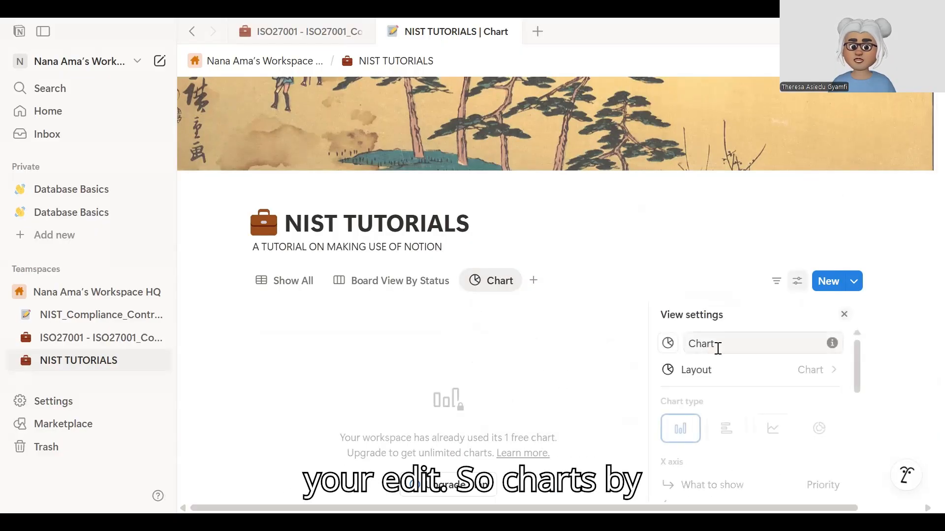
pyautogui.click(753, 346)
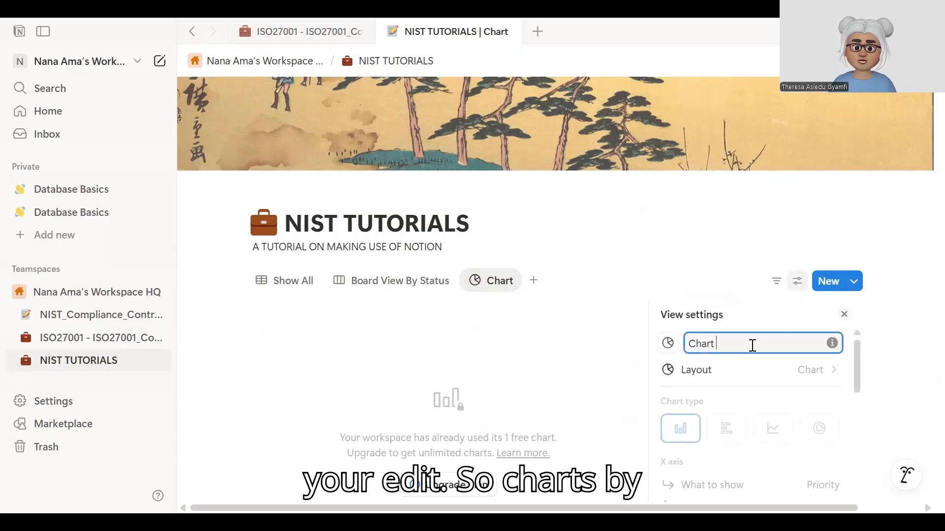
pyautogui.press('BackSpace')
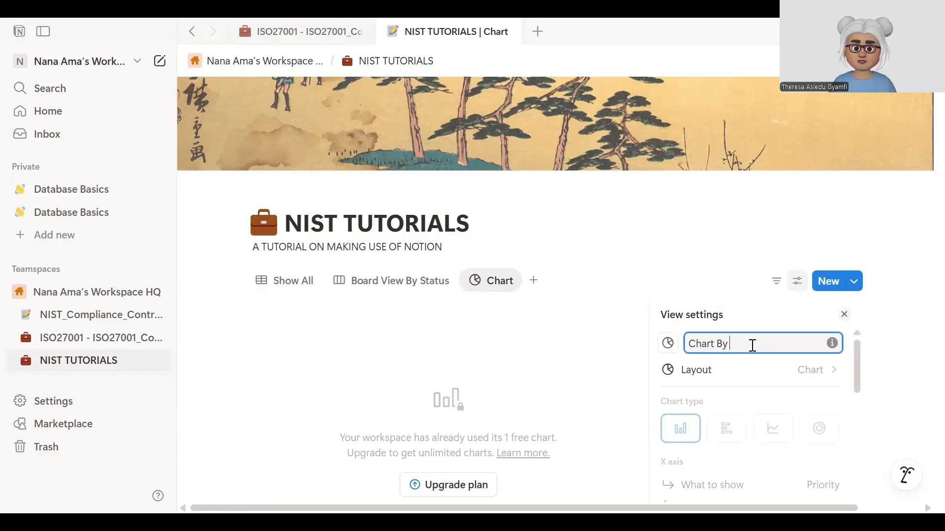
pyautogui.write('By Priority')
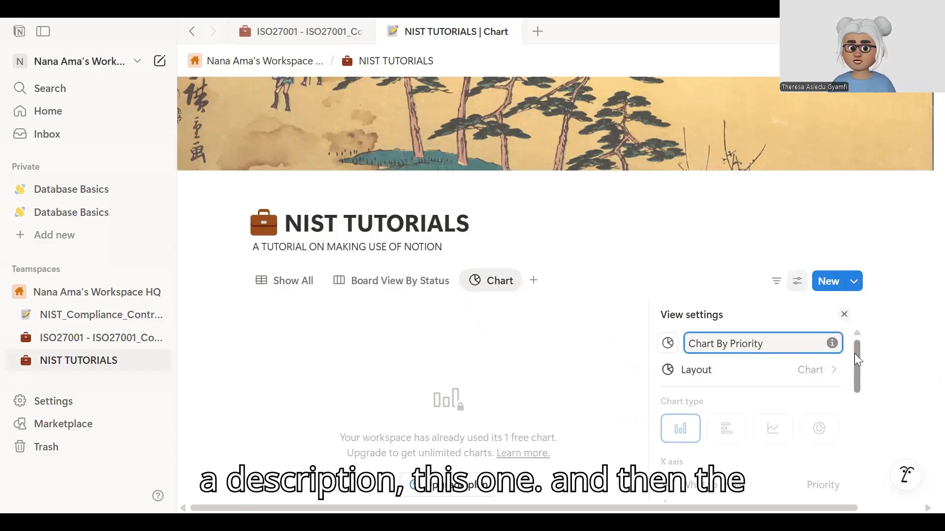
pyautogui.moveTo(854, 354)
pyautogui.mouseDown()
pyautogui.moveTo(855, 471)
pyautogui.moveTo(848, 352)
pyautogui.mouseUp()
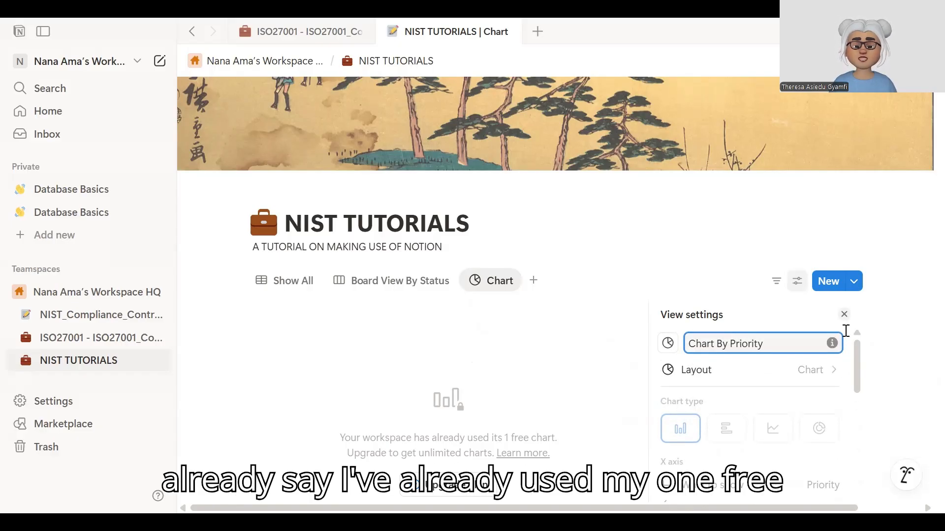
# Examine each status segment of the Chart- By Priority view in NIST_Compliance_Controls, and return to NIST TUTORIALS
pyautogui.click(75, 315)
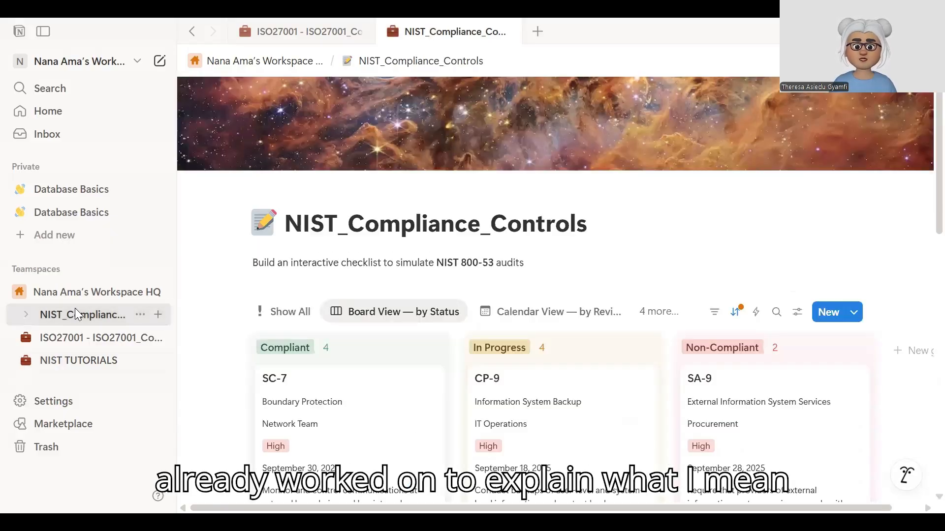
pyautogui.click(652, 313)
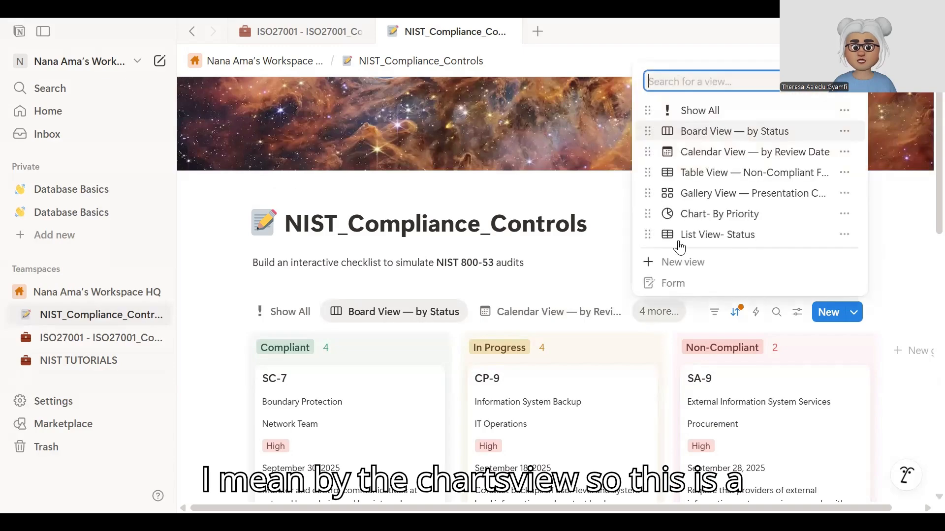
pyautogui.click(700, 216)
pyautogui.scroll(-3, 698, 213)
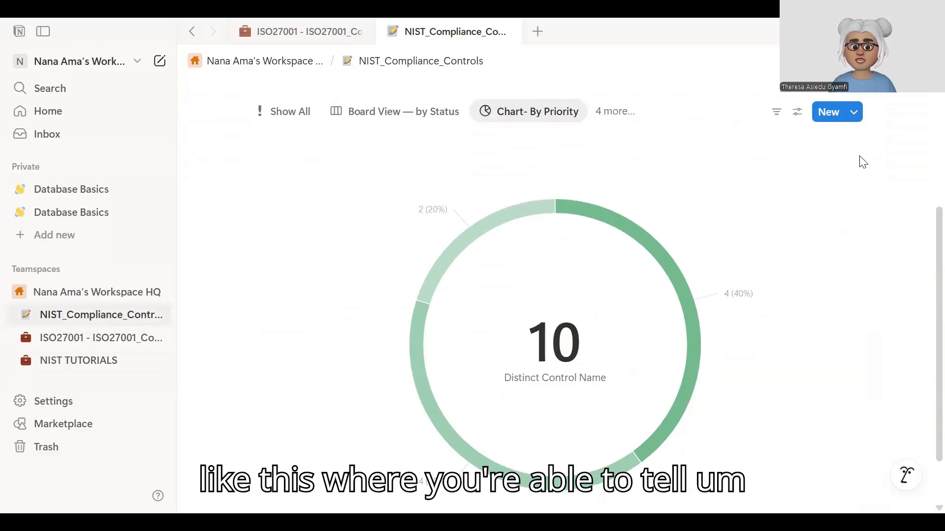
pyautogui.moveTo(584, 211)
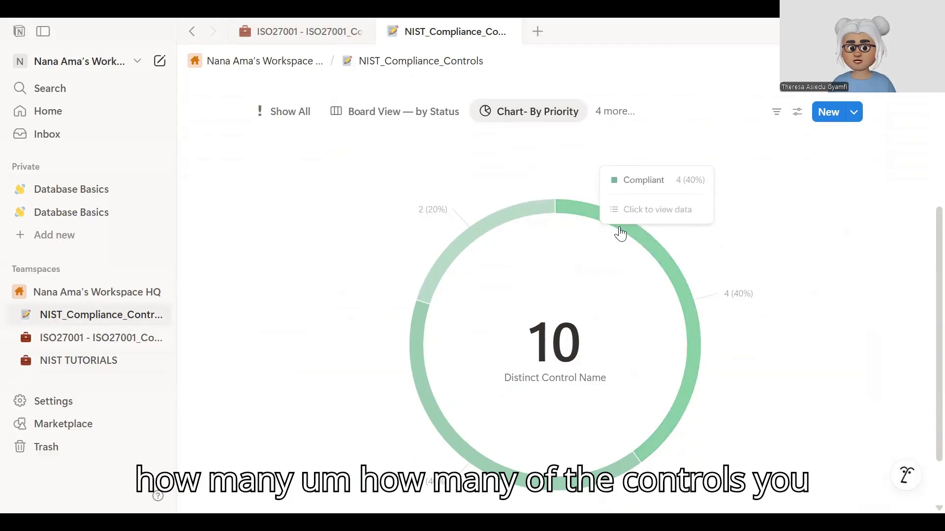
pyautogui.moveTo(470, 449)
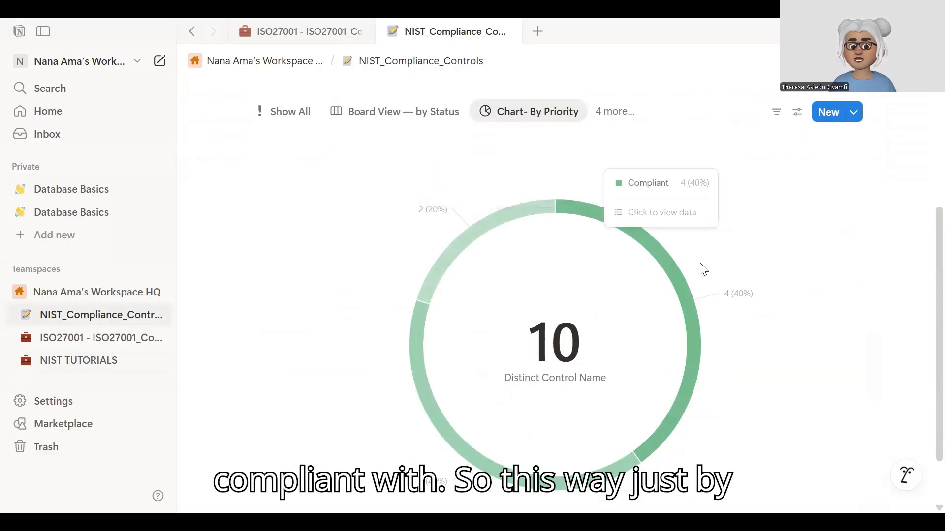
pyautogui.moveTo(682, 294)
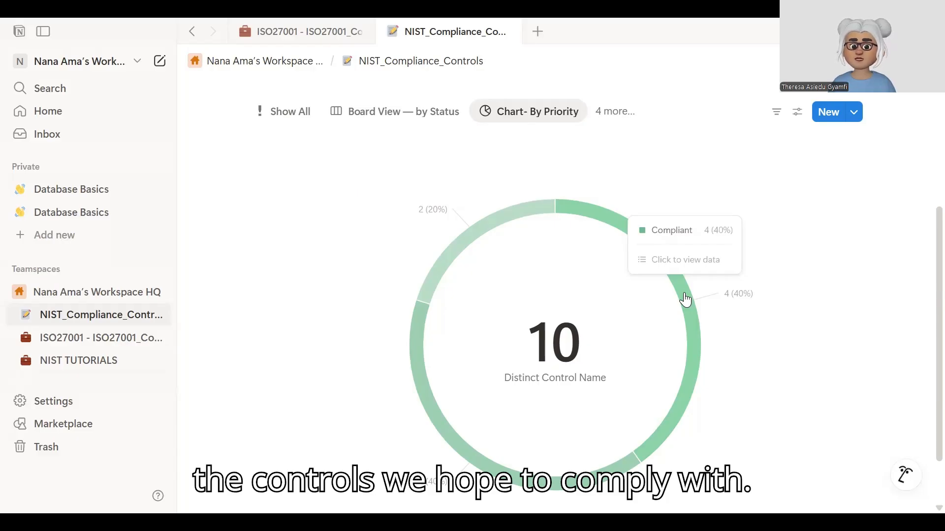
pyautogui.moveTo(429, 409)
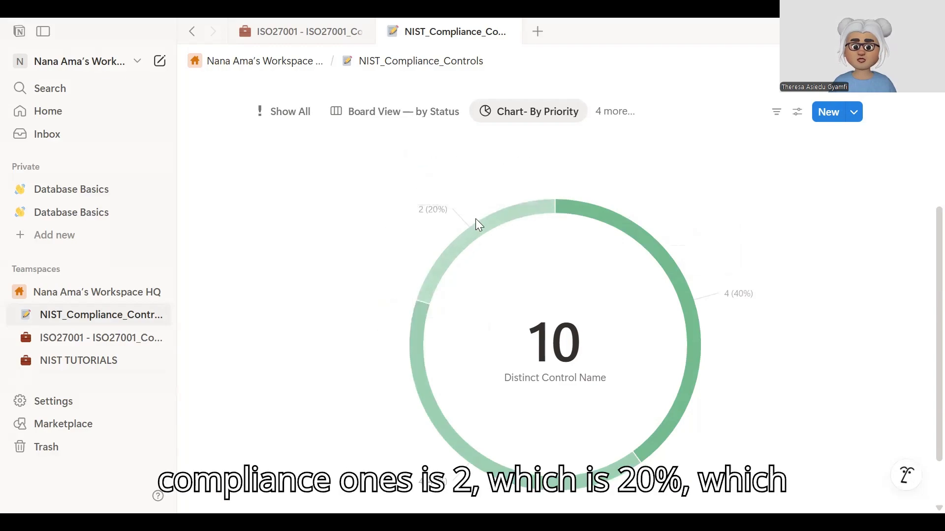
pyautogui.moveTo(481, 232)
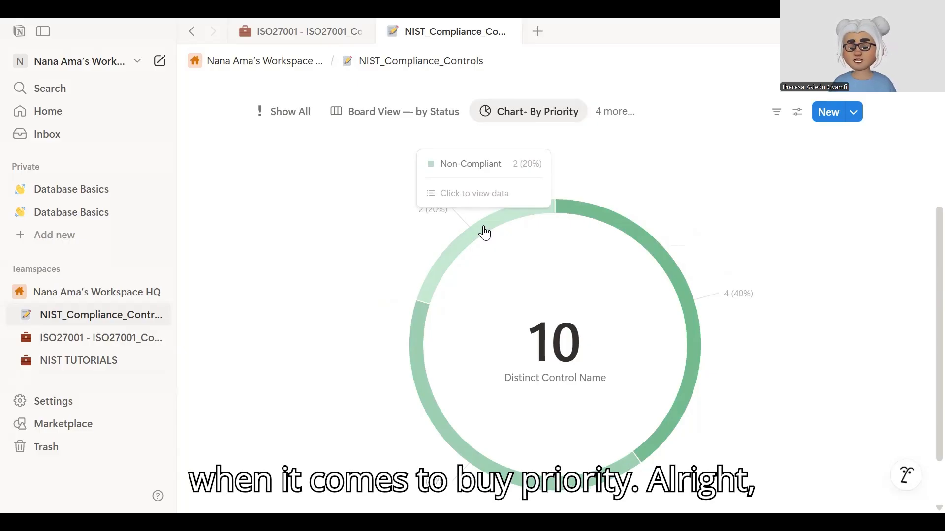
pyautogui.click(80, 368)
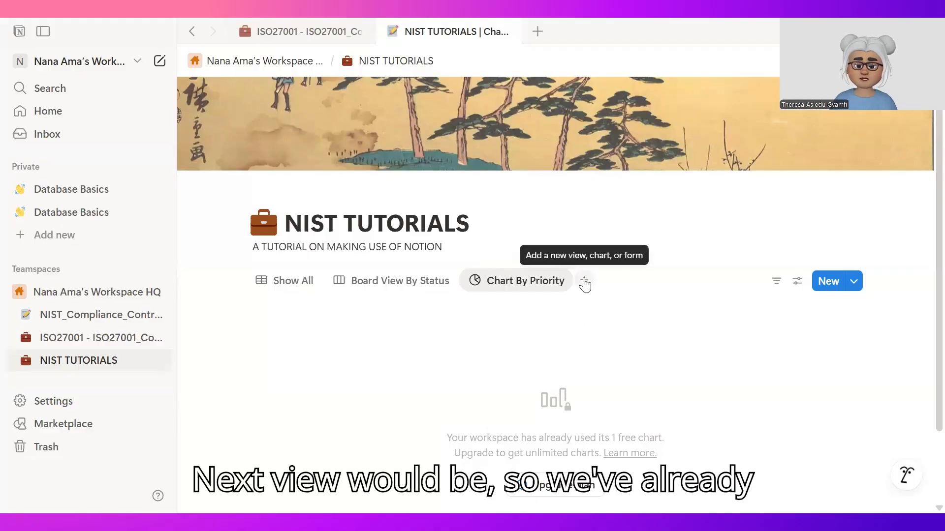
# Add a Calendar view to NIST TUTORIALS and name it Calendar By Review Date
pyautogui.click(584, 282)
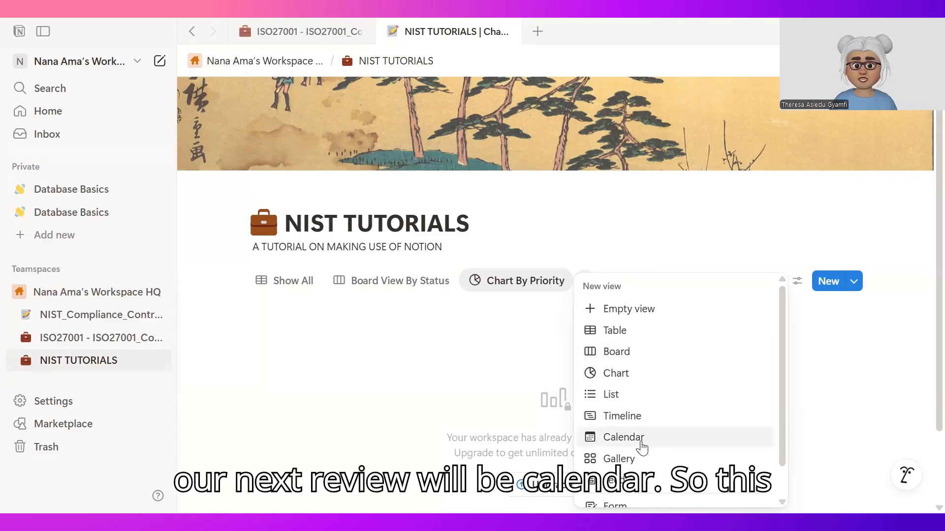
pyautogui.click(624, 437)
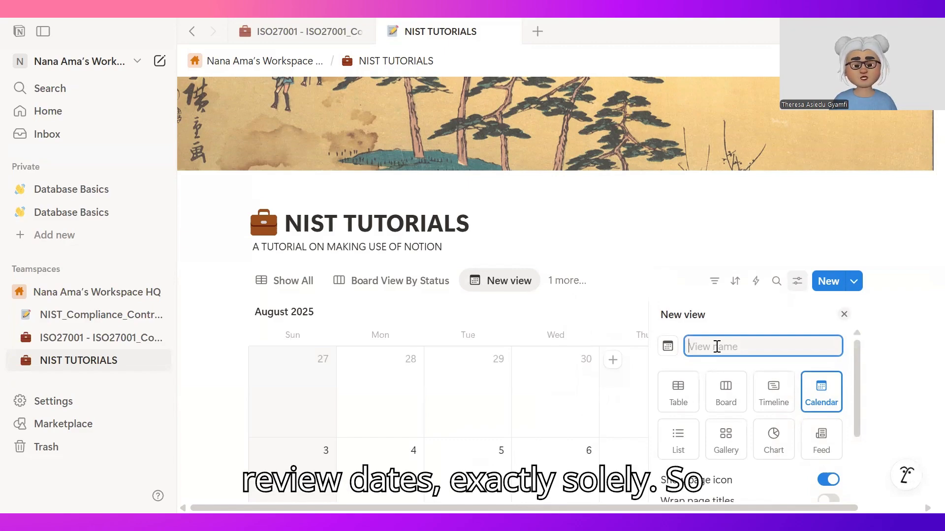
pyautogui.write('Cala')
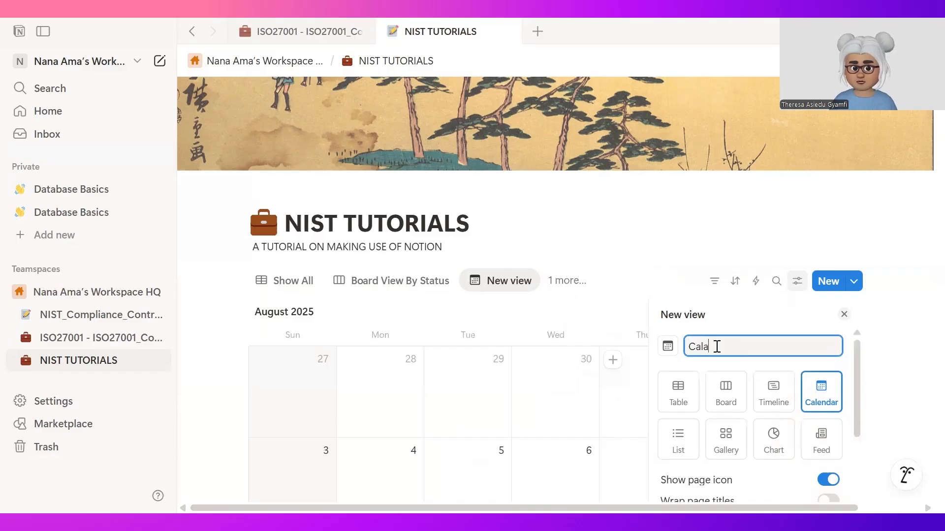
pyautogui.write('nder')
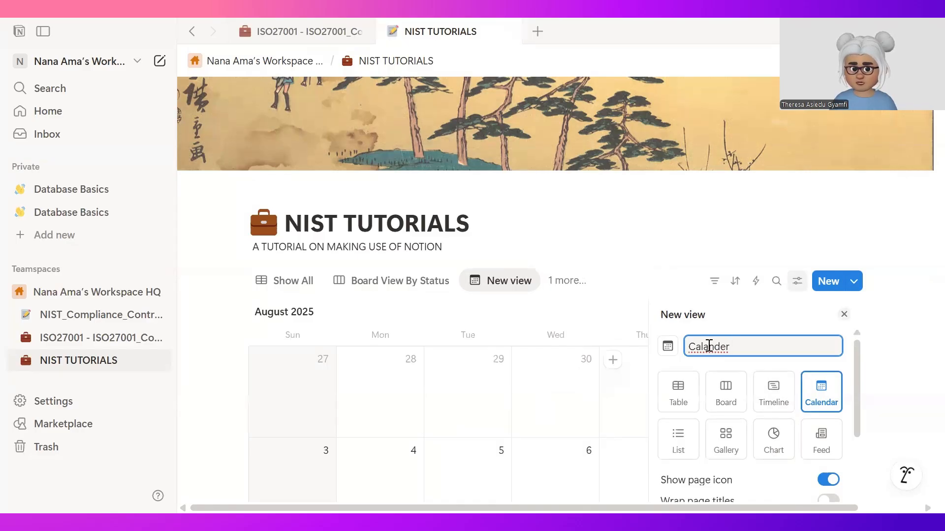
pyautogui.press('BackSpace')
pyautogui.write('e')
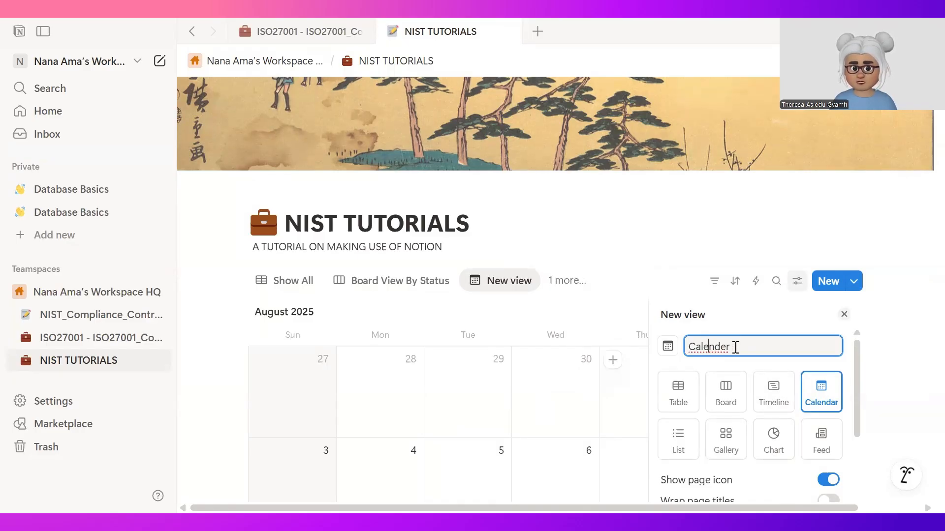
pyautogui.moveTo(858, 364); pyautogui.dragTo(841, 331)
pyautogui.write('r By R')
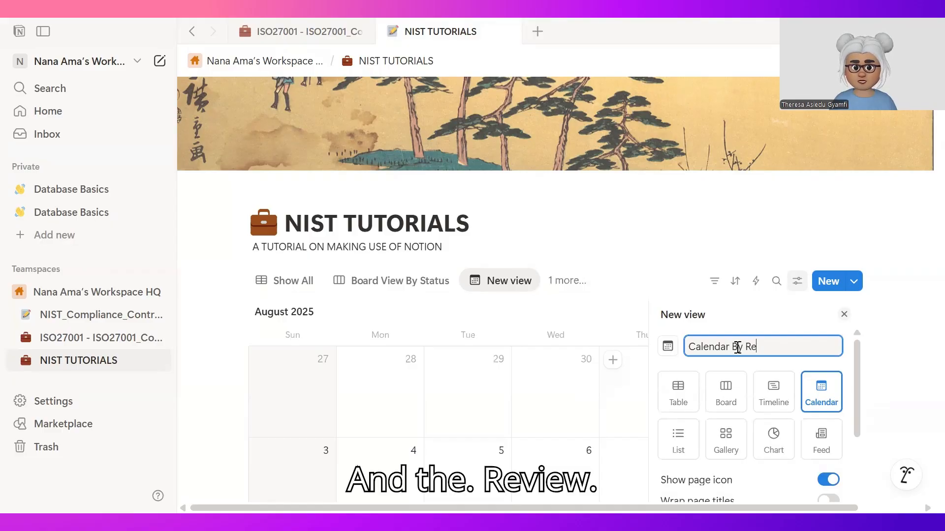
pyautogui.write('eview D')
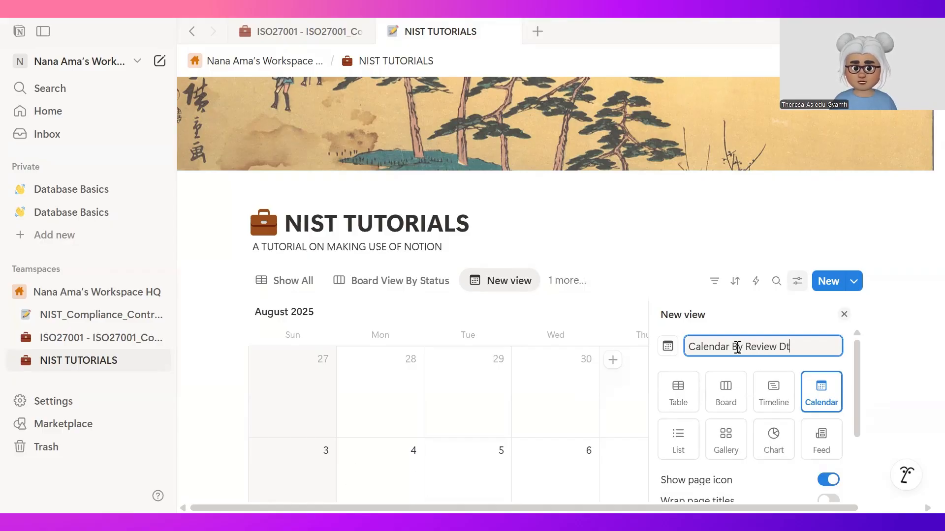
pyautogui.write('ate')
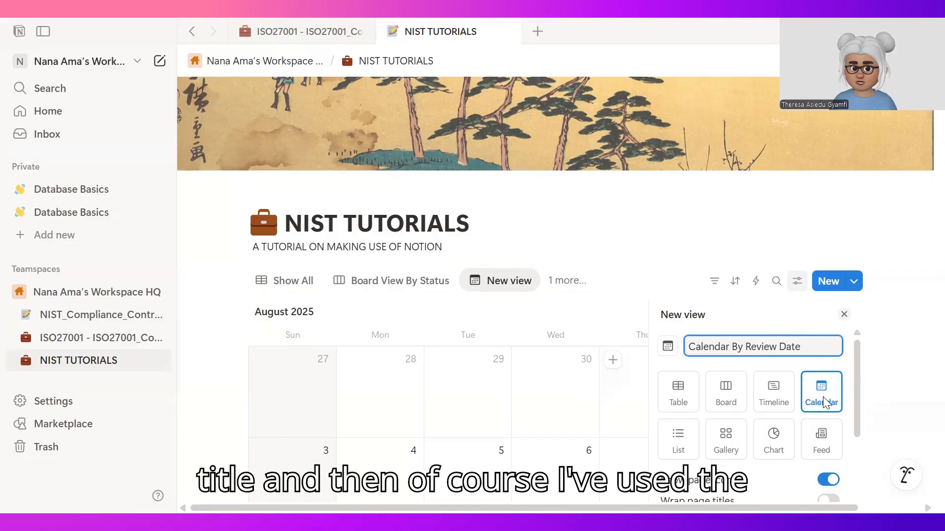
# Show the calendar by Review Date in the Month layout and finish creating the view
pyautogui.moveTo(857, 349); pyautogui.dragTo(859, 416)
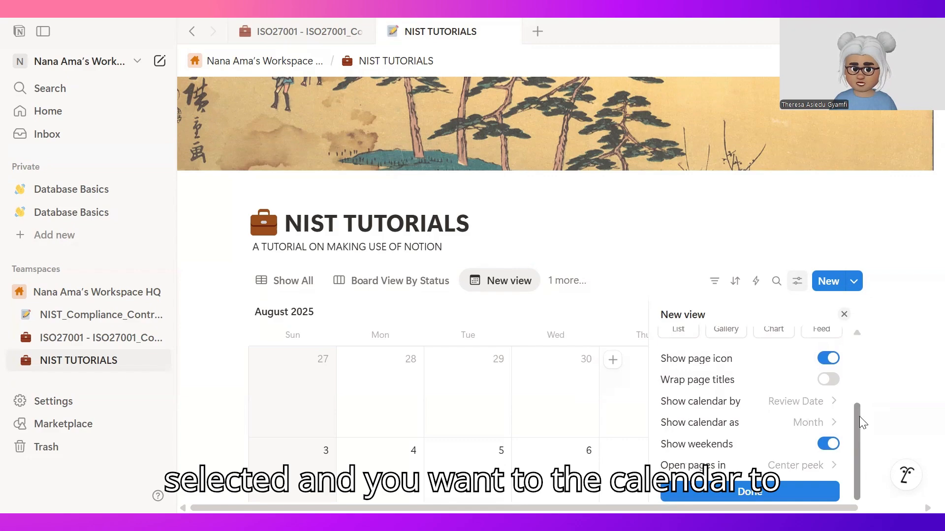
pyautogui.click(728, 402)
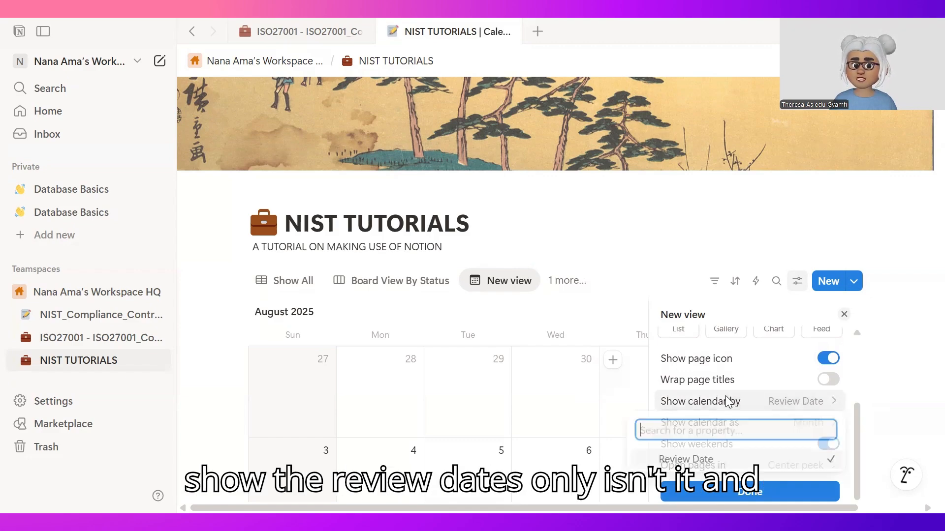
pyautogui.click(743, 469)
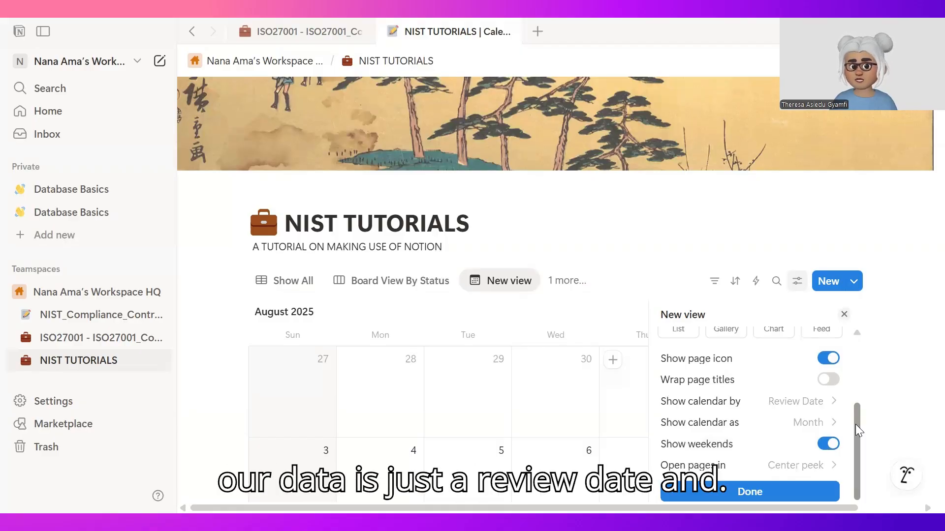
pyautogui.click(777, 423)
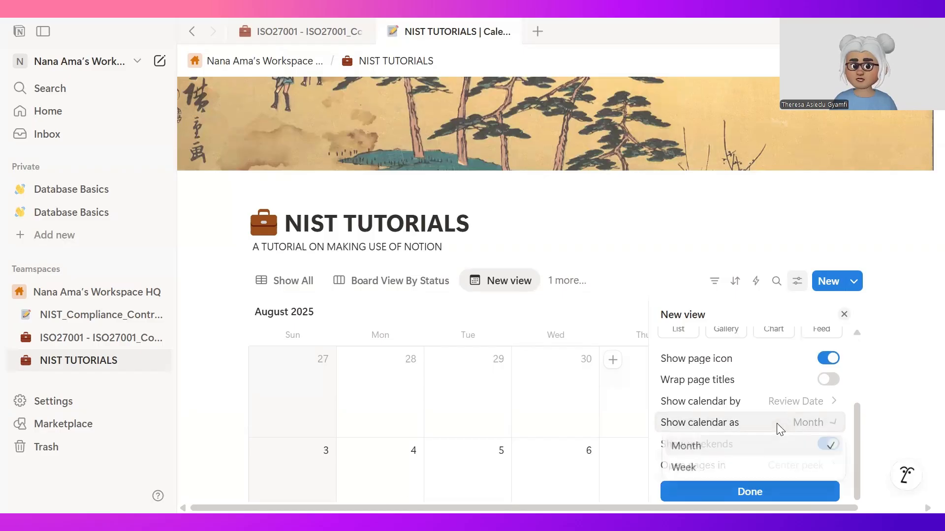
pyautogui.click(749, 448)
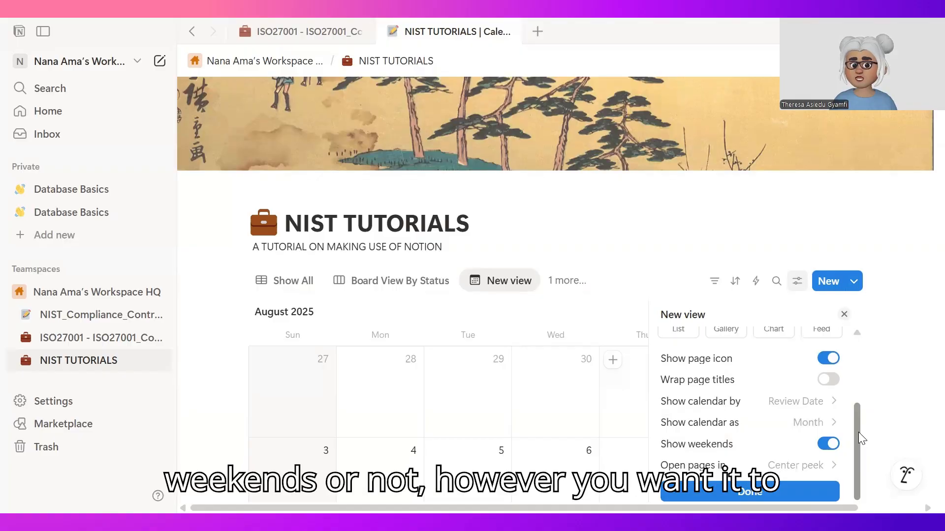
pyautogui.click(772, 495)
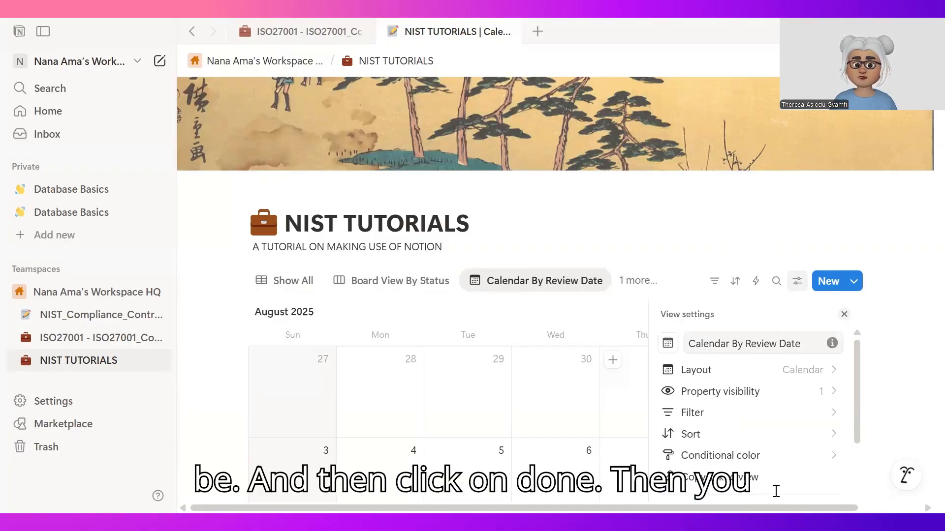
pyautogui.click(597, 310)
# Open the AC-2 control from the September 2025 calendar, check its properties and review date, and close it
pyautogui.scroll(-10, 926, 169)
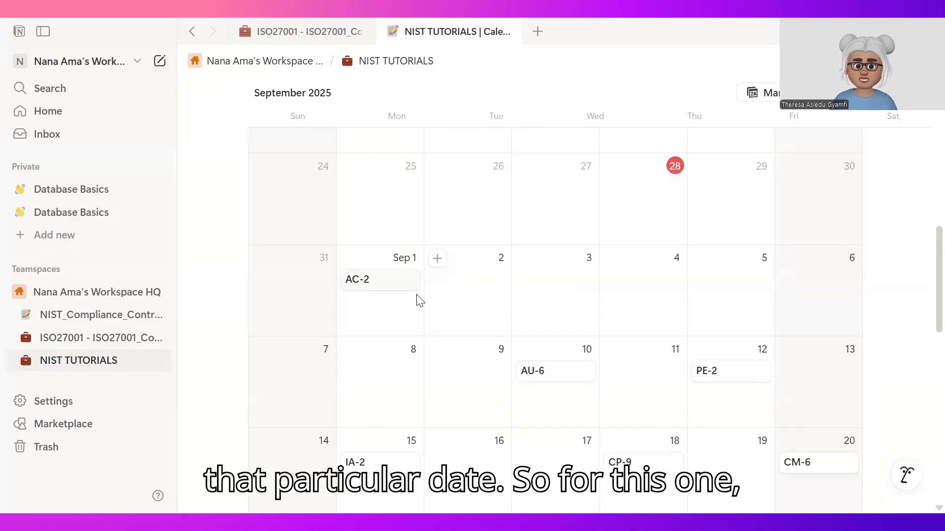
pyautogui.click(374, 278)
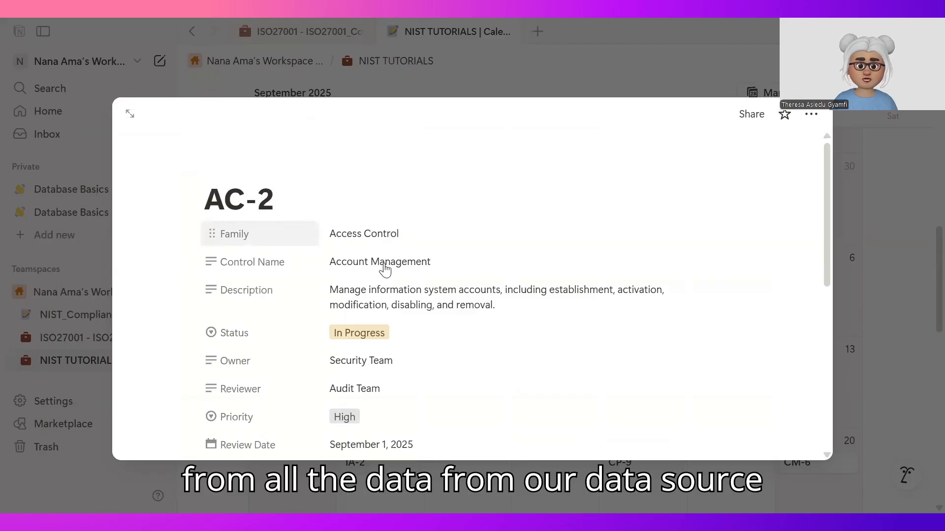
pyautogui.scroll(-3, 385, 269)
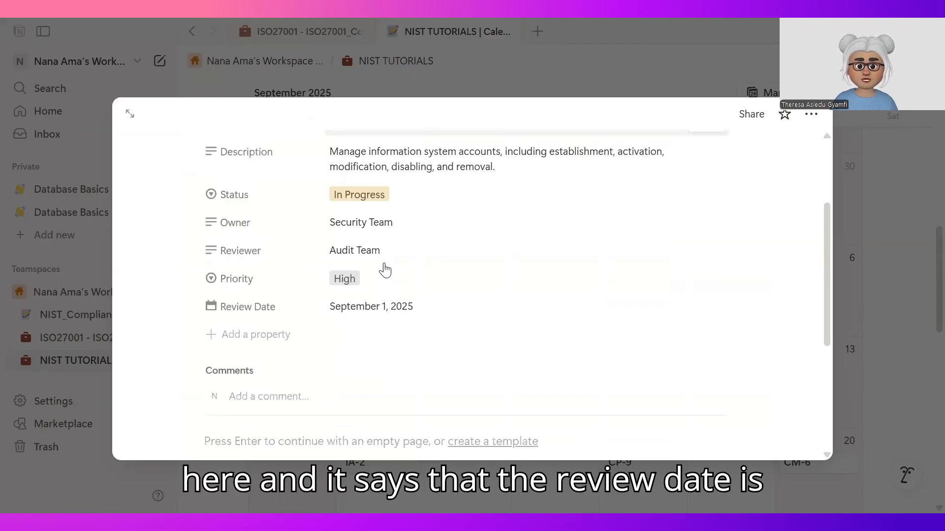
pyautogui.scroll(2, 385, 270)
pyautogui.scroll(-1, 385, 270)
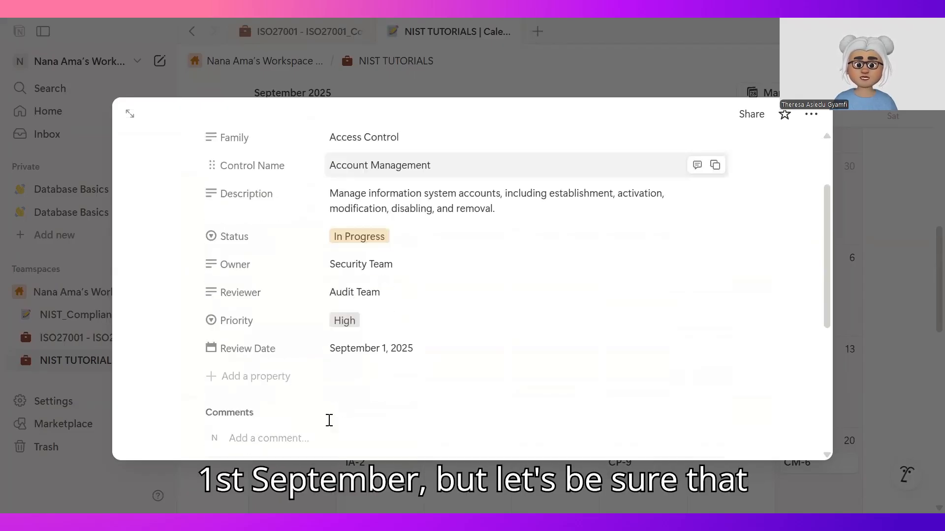
pyautogui.click(404, 487)
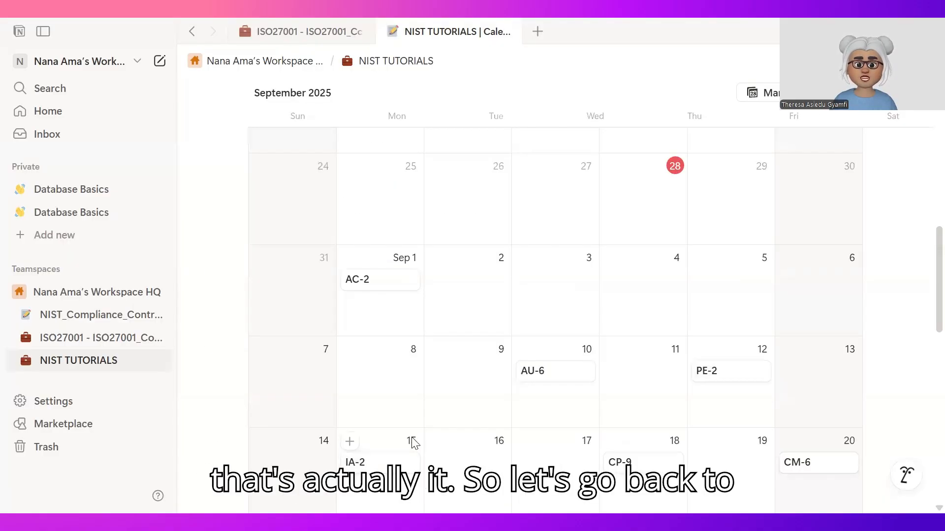
pyautogui.scroll(5, 412, 443)
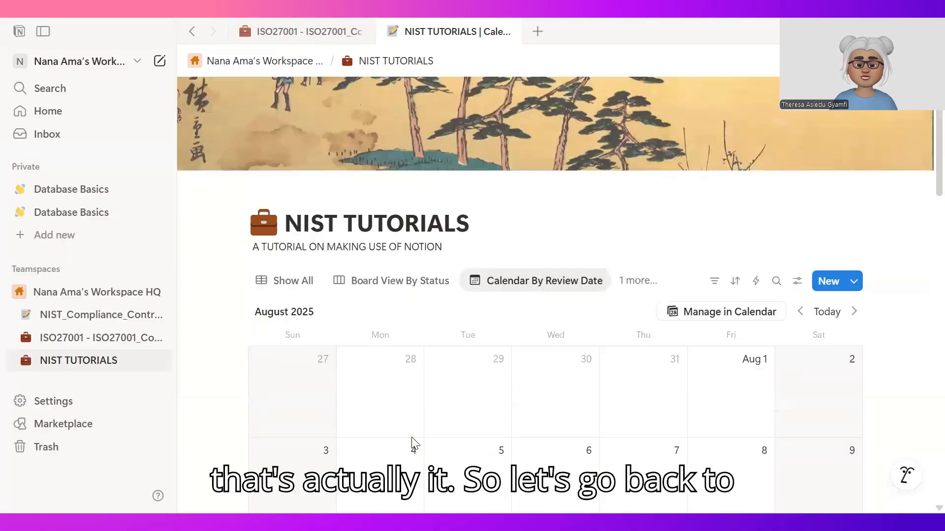
# Check the review date of the AC-2 control in the Show All table of NIST TUTORIALS
pyautogui.click(288, 286)
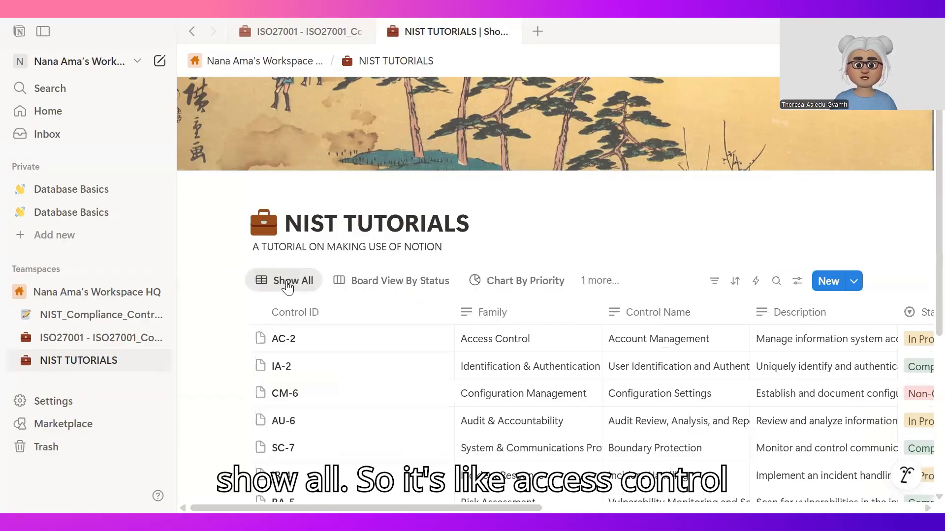
pyautogui.scroll(-1, 288, 291)
pyautogui.hscroll(5, 288, 290)
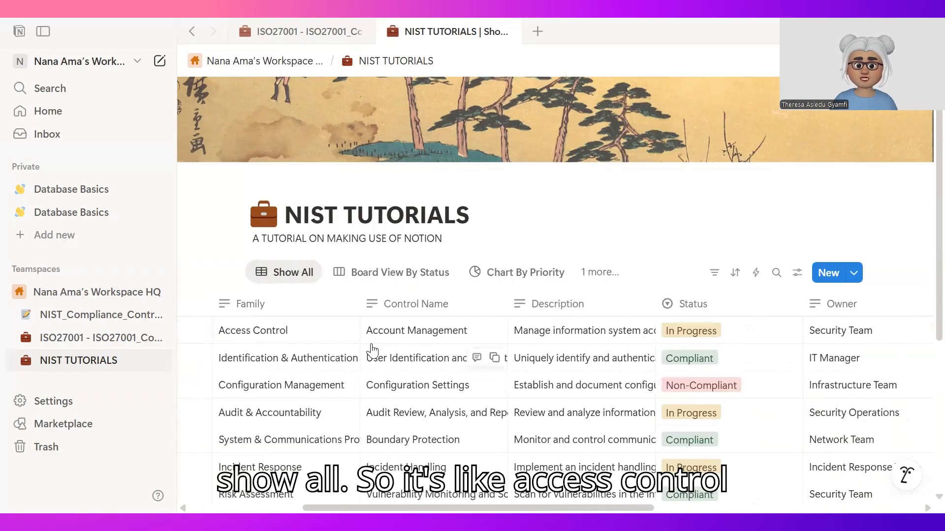
pyautogui.hscroll(10, 373, 351)
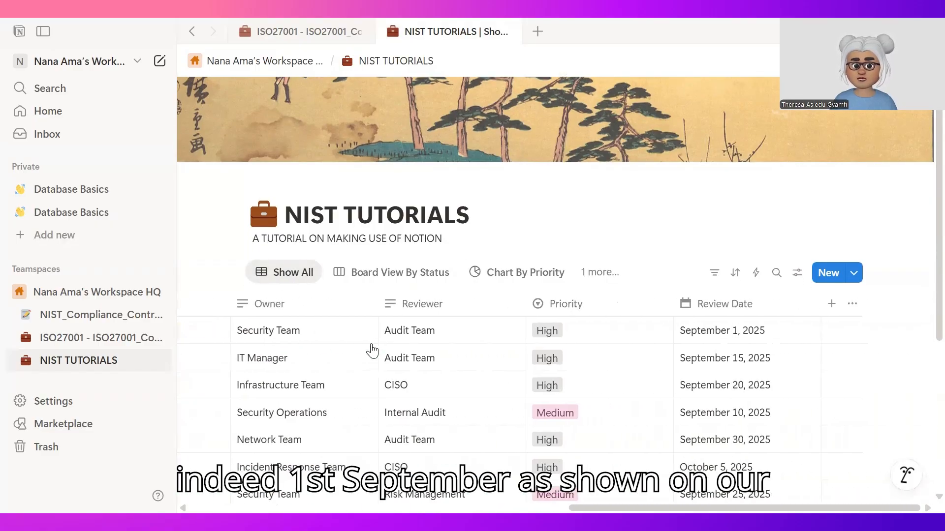
# Return to the Calendar By Review Date view and examine the control entries in September 2025
pyautogui.click(596, 272)
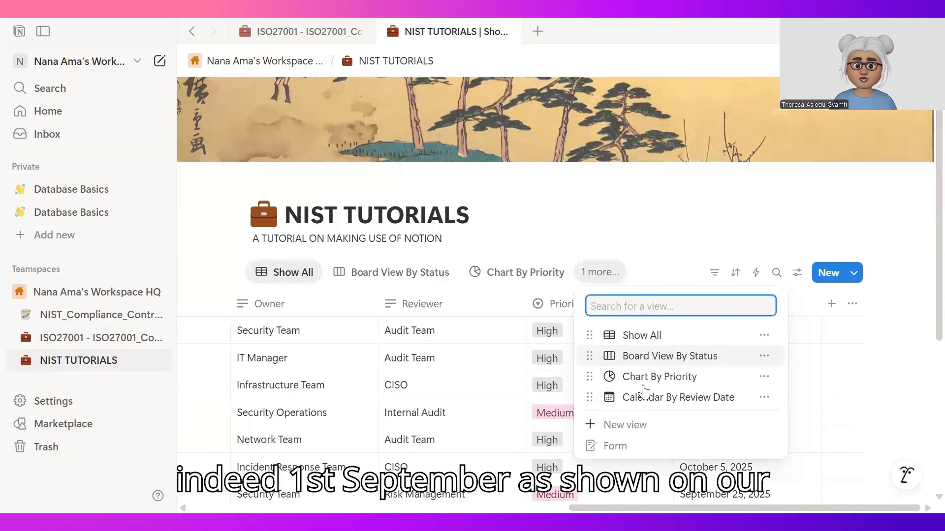
pyautogui.click(648, 399)
pyautogui.scroll(-6, 646, 401)
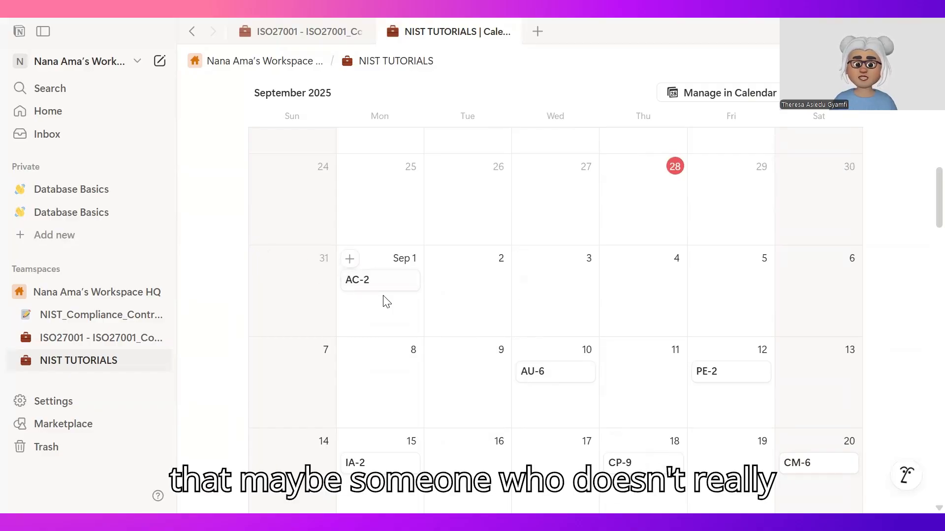
pyautogui.scroll(-2, 387, 301)
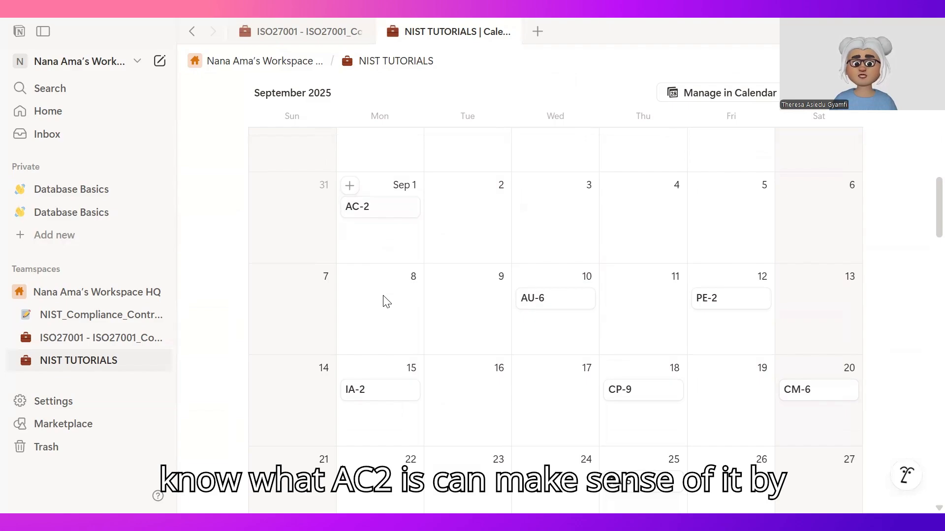
pyautogui.scroll(10, 387, 301)
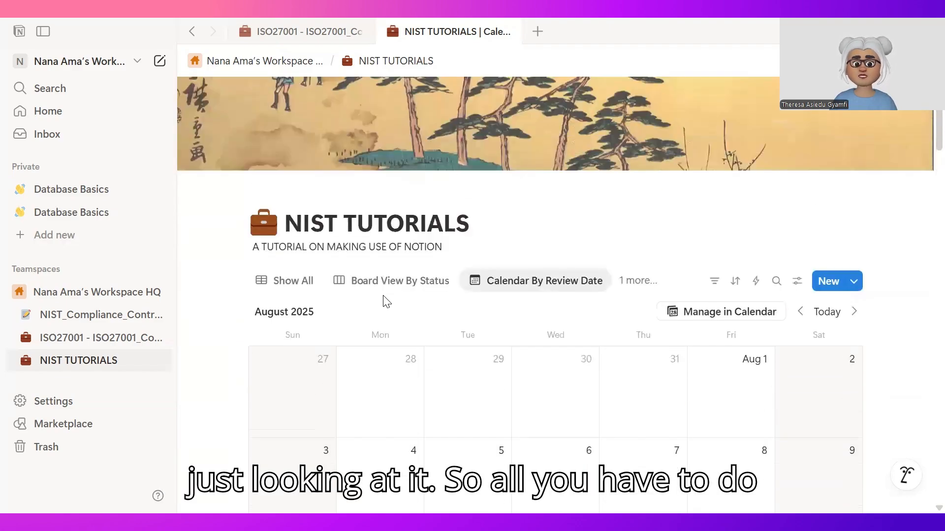
# Show the Control Name and Reviewer properties in the Calendar By Review Date view and close its settings
pyautogui.click(536, 279)
pyautogui.click(508, 330)
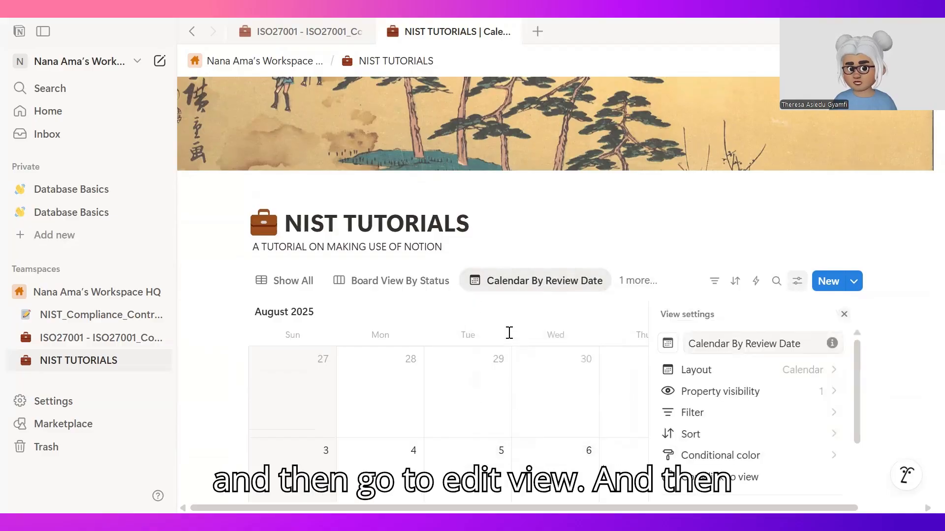
pyautogui.scroll(-1, 858, 384)
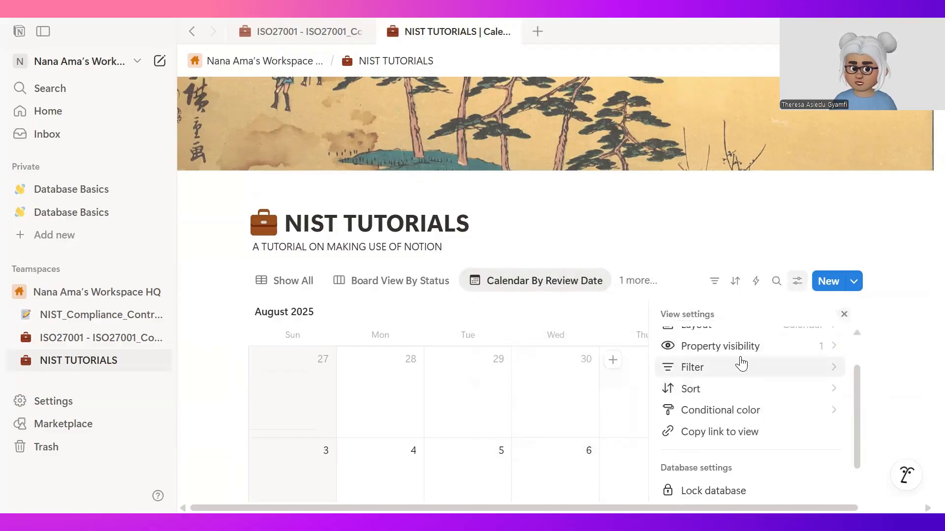
pyautogui.click(728, 343)
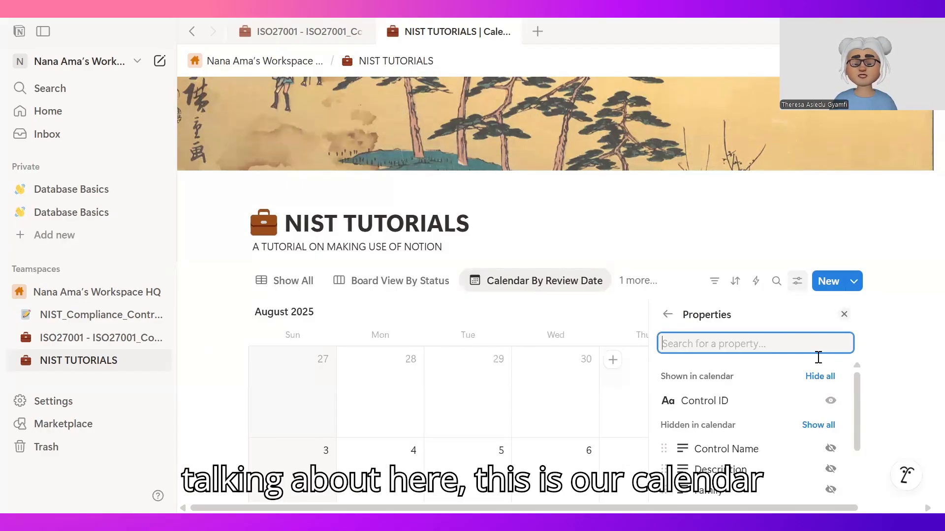
pyautogui.moveTo(854, 382); pyautogui.dragTo(857, 404)
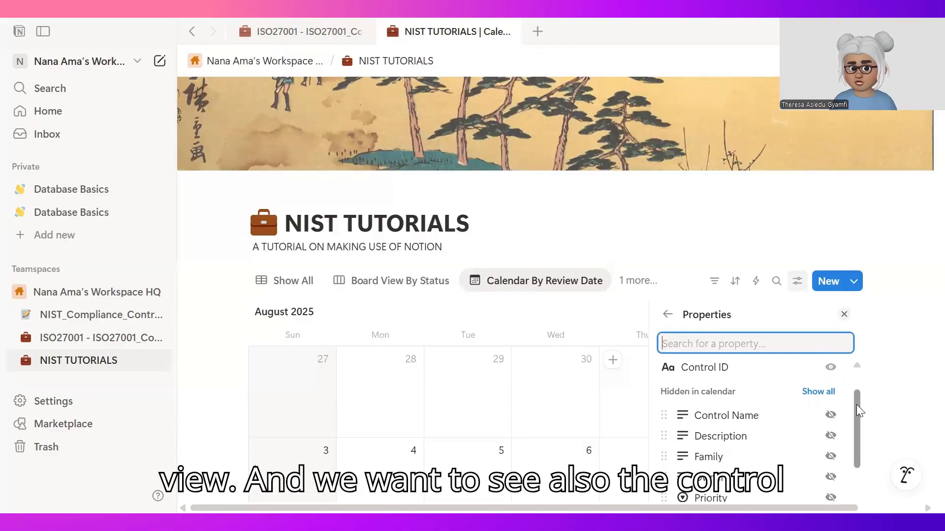
pyautogui.click(831, 410)
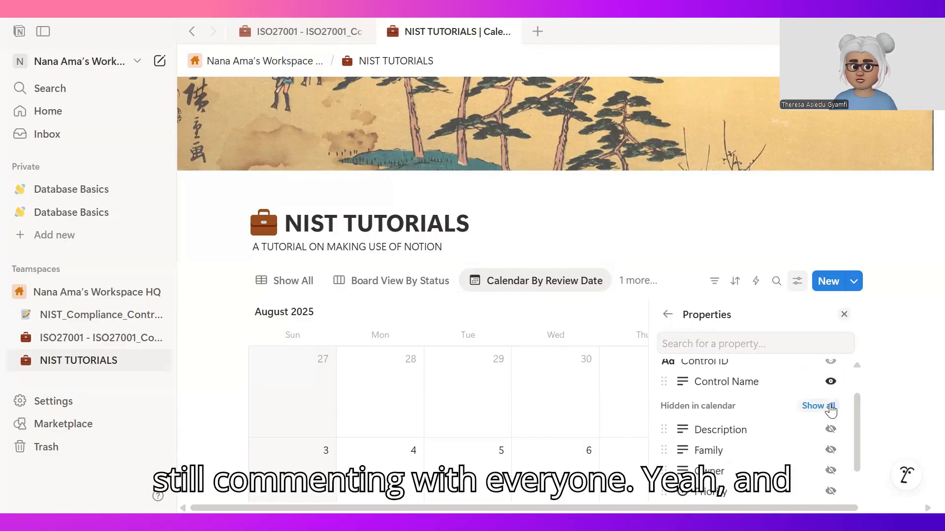
pyautogui.moveTo(859, 424); pyautogui.dragTo(868, 458)
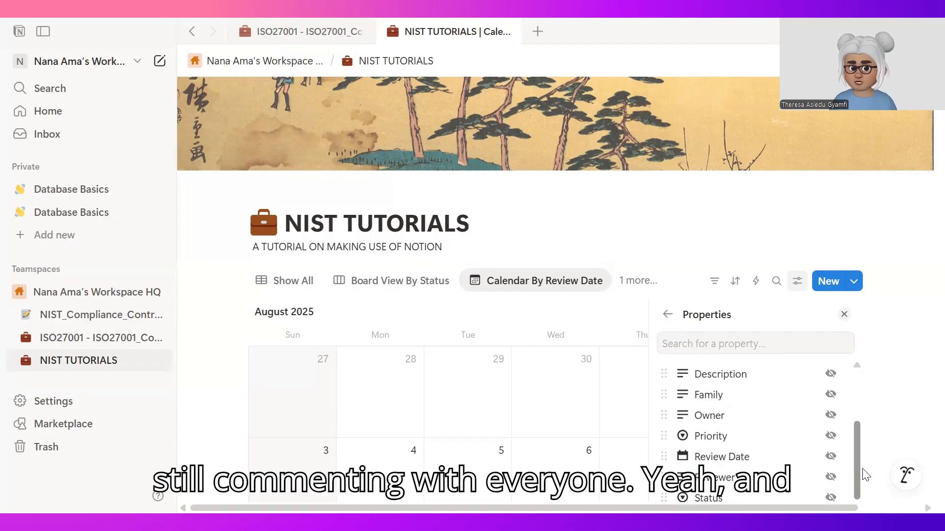
pyautogui.click(830, 479)
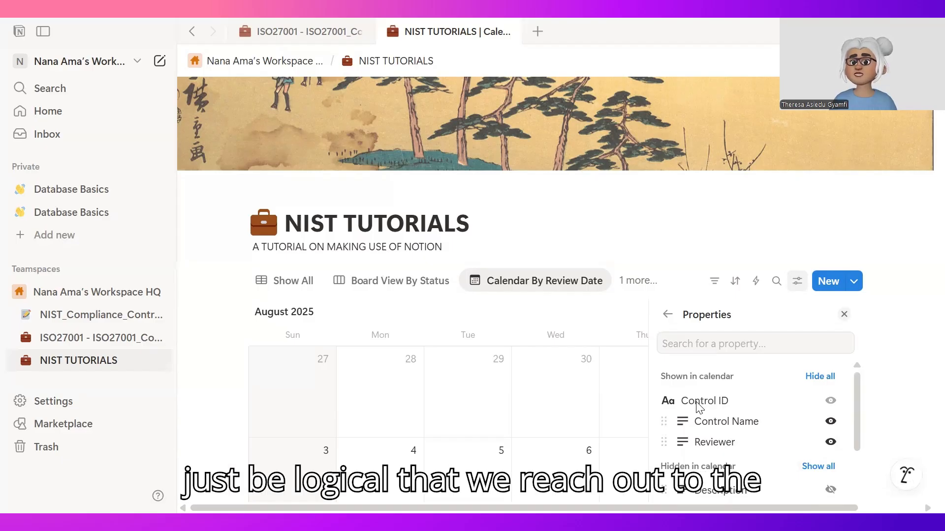
pyautogui.click(665, 315)
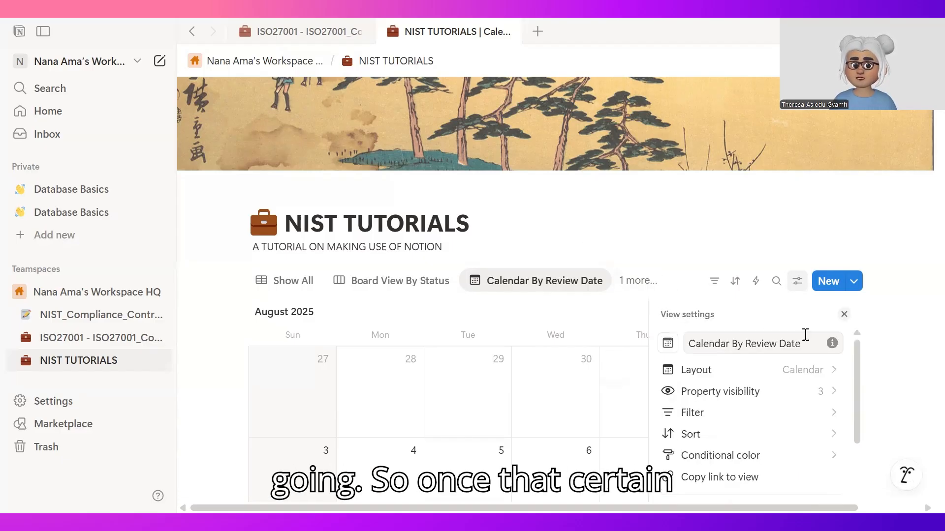
pyautogui.click(844, 314)
# Open the AC-2 control from its September 1 calendar card, check its properties, and close it
pyautogui.scroll(-10, 847, 321)
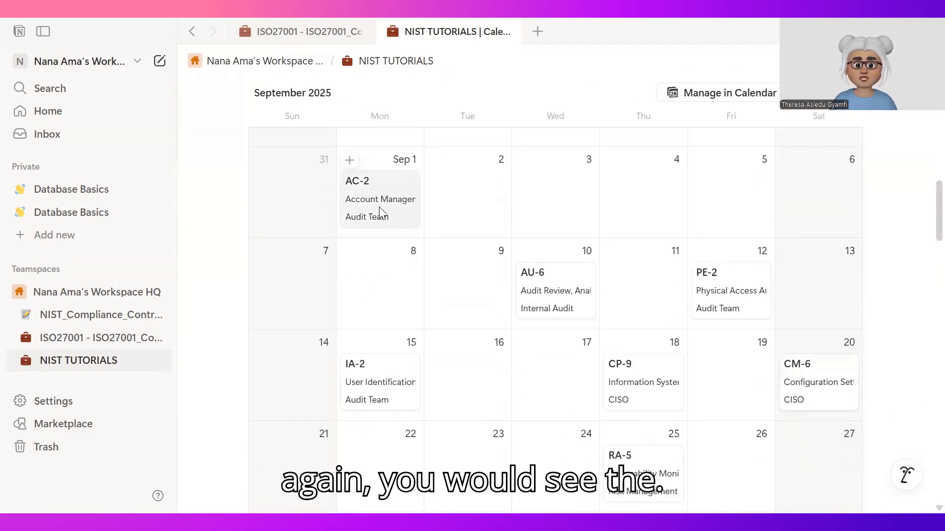
pyautogui.click(380, 213)
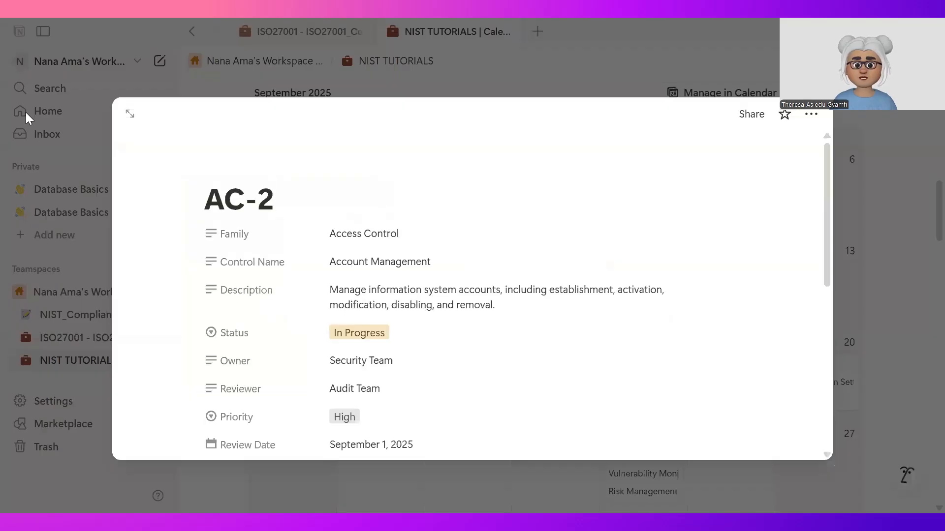
pyautogui.click(895, 287)
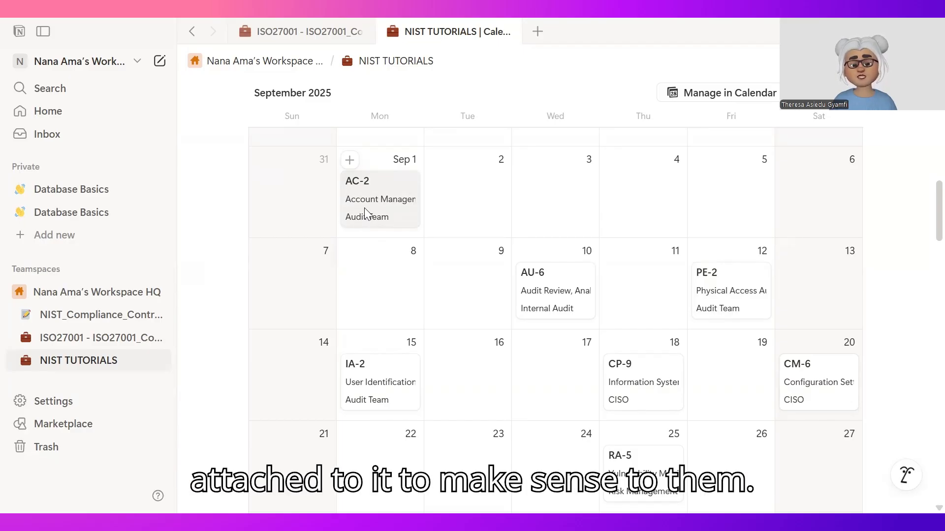
# Examine the control names and reviewers on the calendar cards from August to October 2025
pyautogui.scroll(-5, 365, 208)
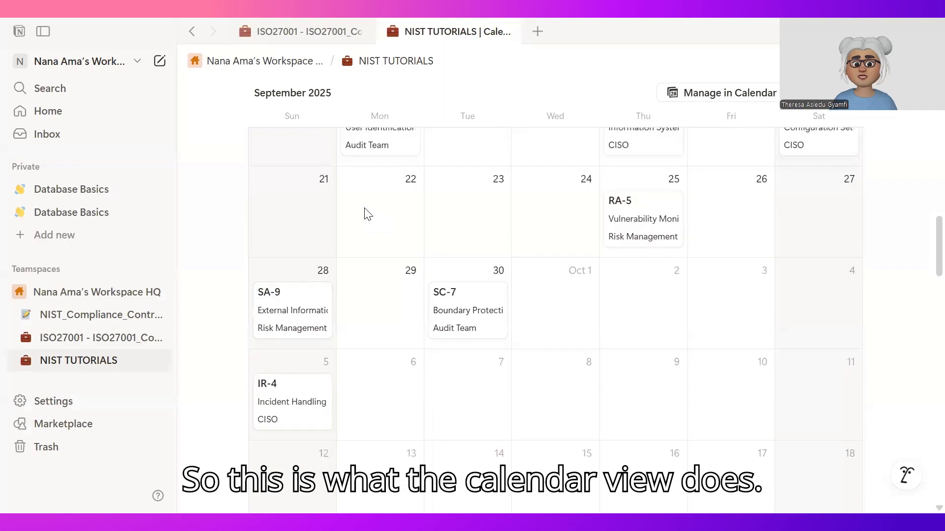
pyautogui.scroll(-10, 368, 214)
pyautogui.scroll(7, 368, 213)
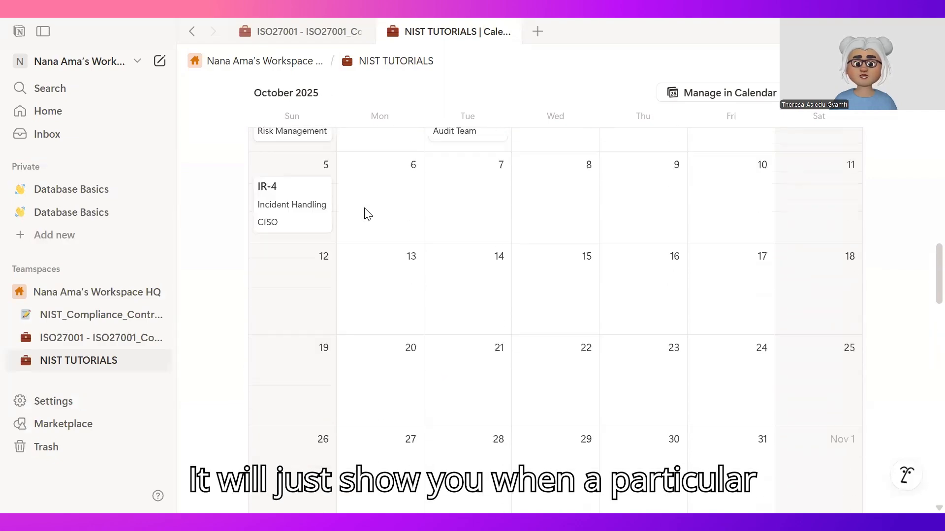
pyautogui.scroll(10, 368, 213)
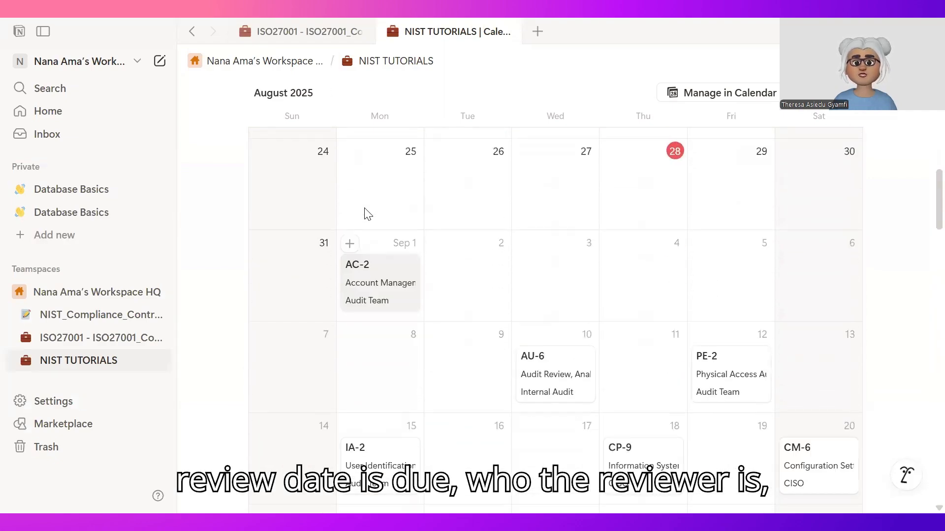
pyautogui.scroll(-1, 368, 214)
pyautogui.scroll(-3, 364, 208)
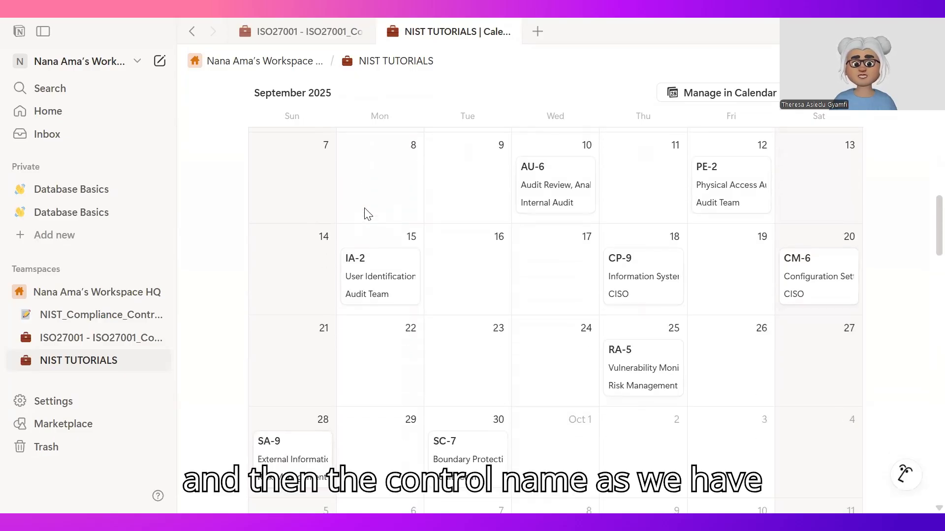
pyautogui.scroll(2, 364, 207)
pyautogui.scroll(1, 364, 207)
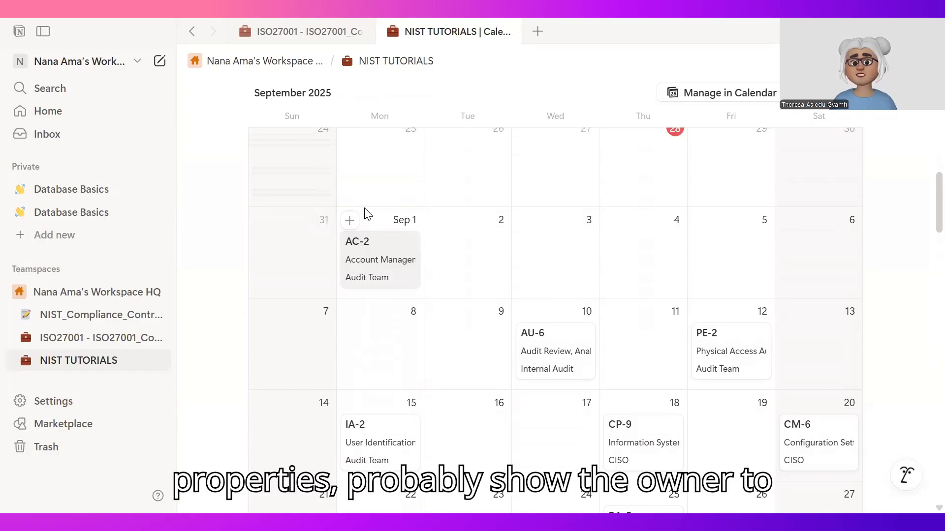
pyautogui.scroll(5, 364, 213)
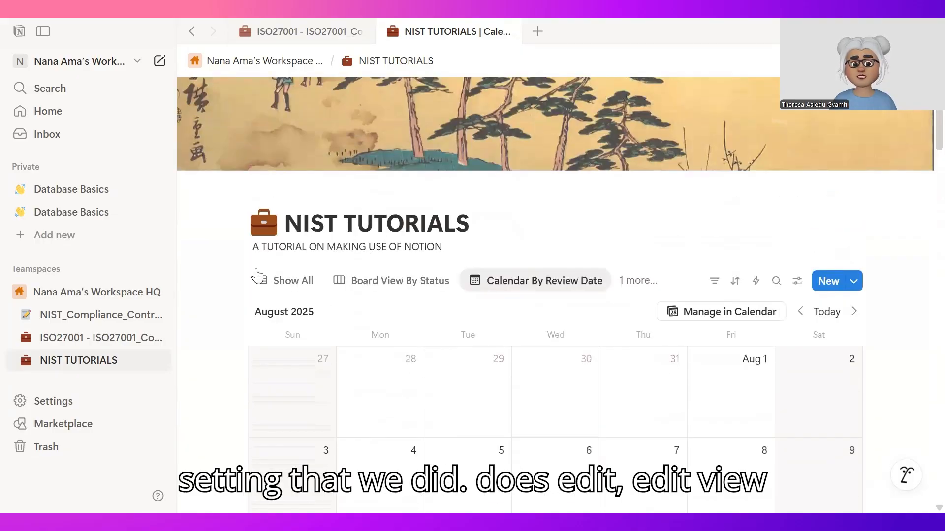
# Review which properties are shown and hidden in the Calendar By Review Date view, and close the view settings
pyautogui.click(533, 284)
pyautogui.click(517, 330)
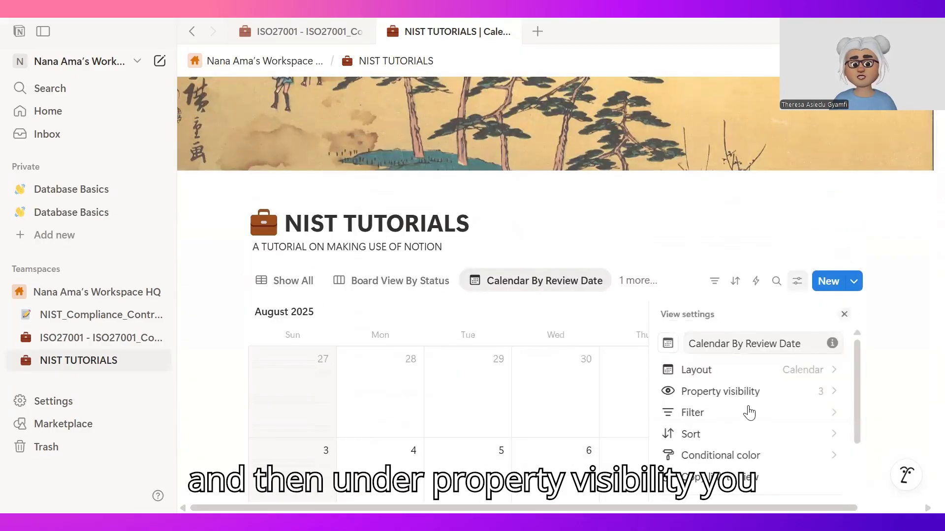
pyautogui.click(754, 396)
pyautogui.moveTo(858, 393); pyautogui.dragTo(853, 490)
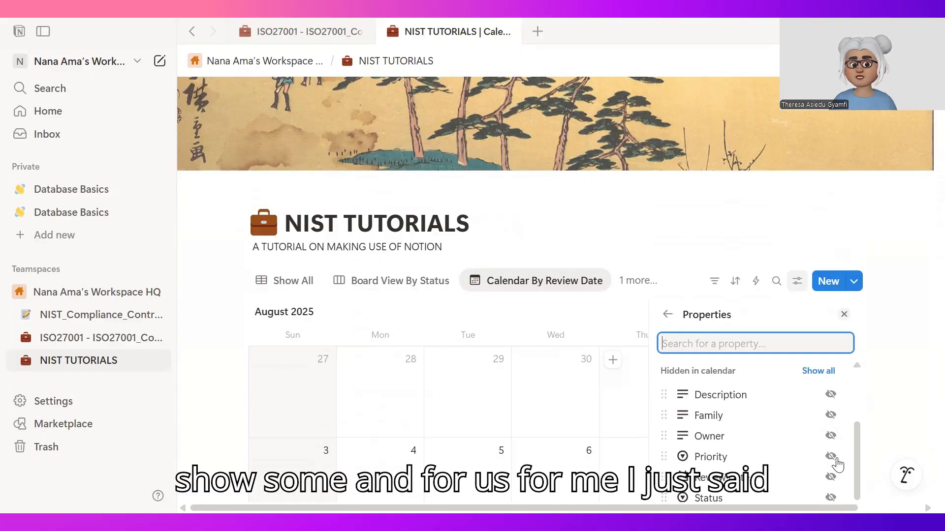
pyautogui.moveTo(858, 441); pyautogui.dragTo(864, 397)
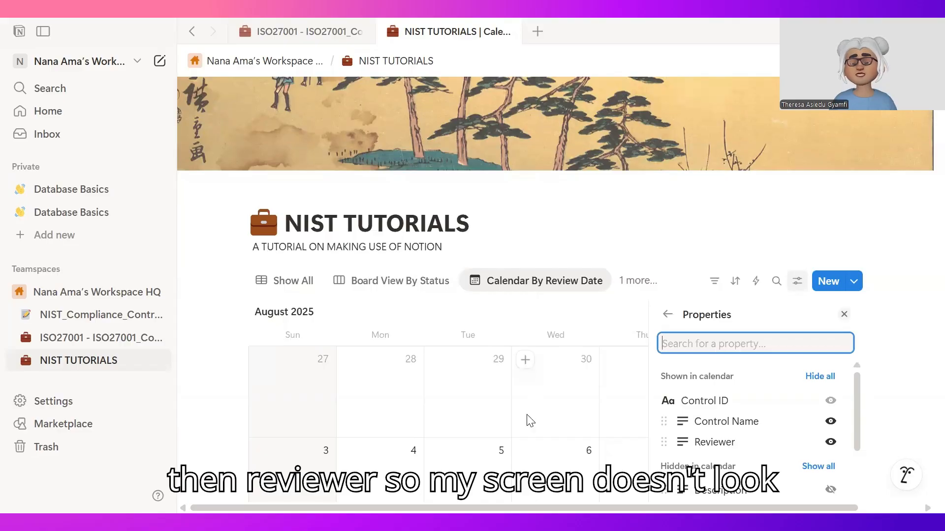
pyautogui.click(667, 318)
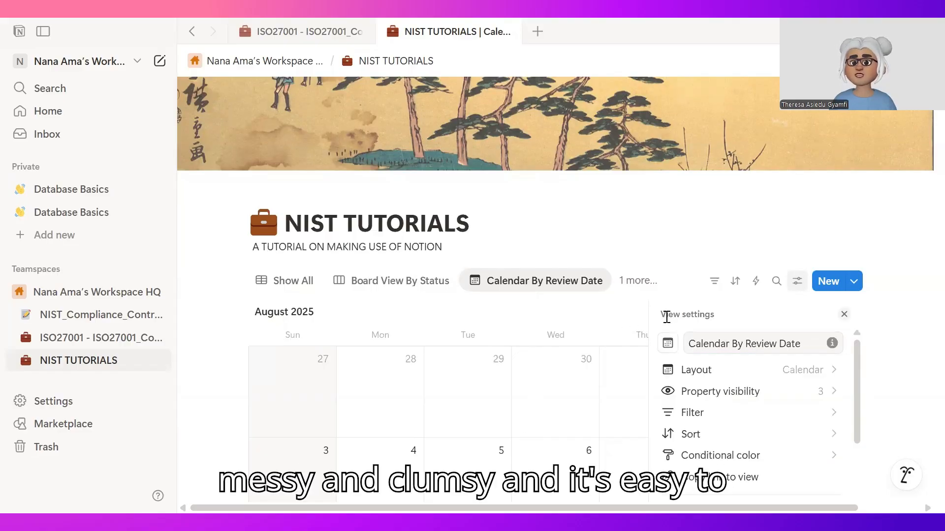
pyautogui.click(844, 315)
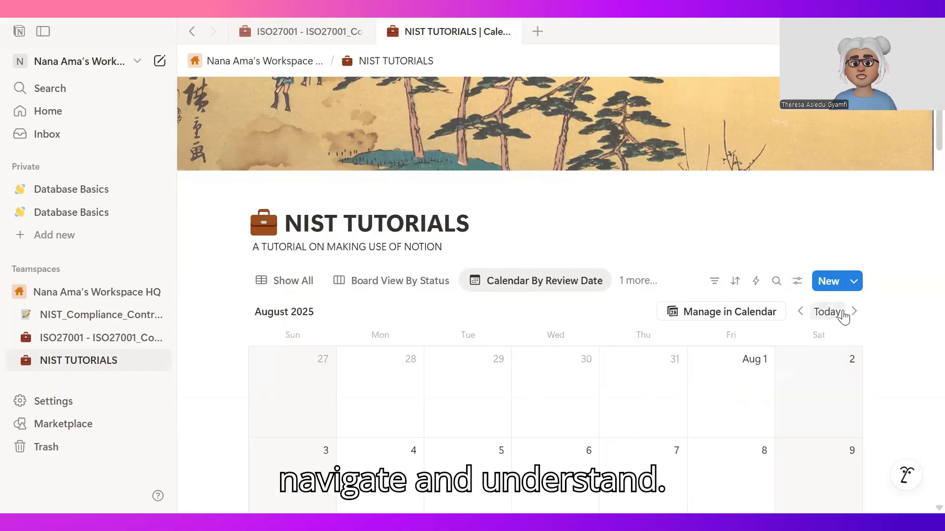
# Add a new view with the default Table layout to NIST TUTORIALS
pyautogui.click(623, 286)
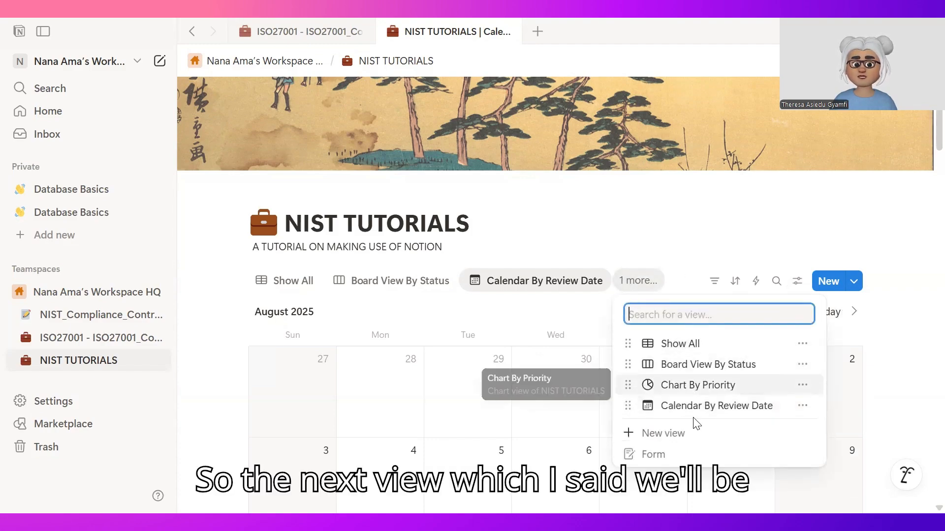
pyautogui.click(691, 432)
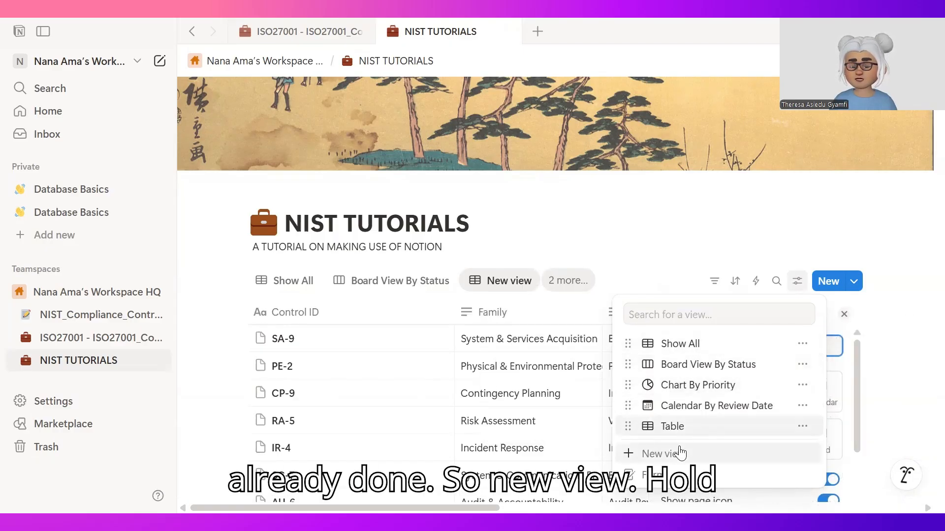
pyautogui.click(679, 453)
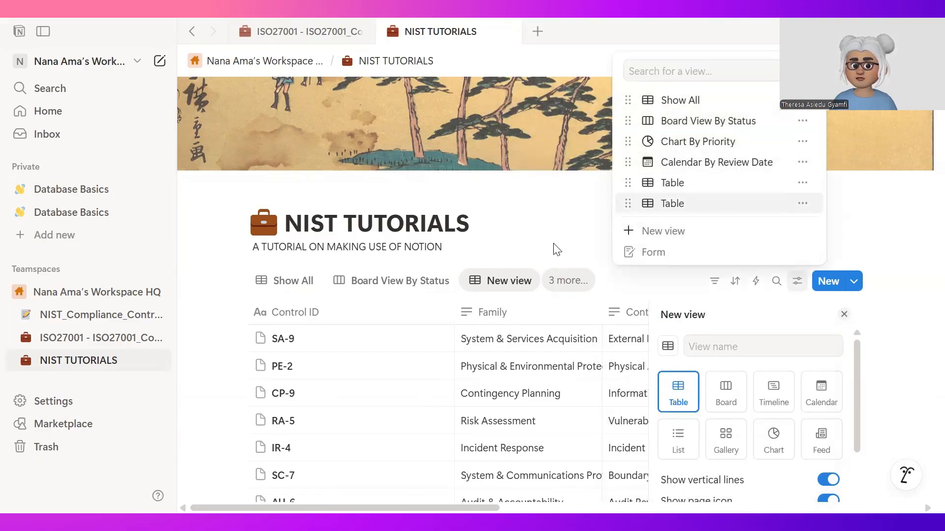
pyautogui.click(501, 284)
pyautogui.click(502, 284)
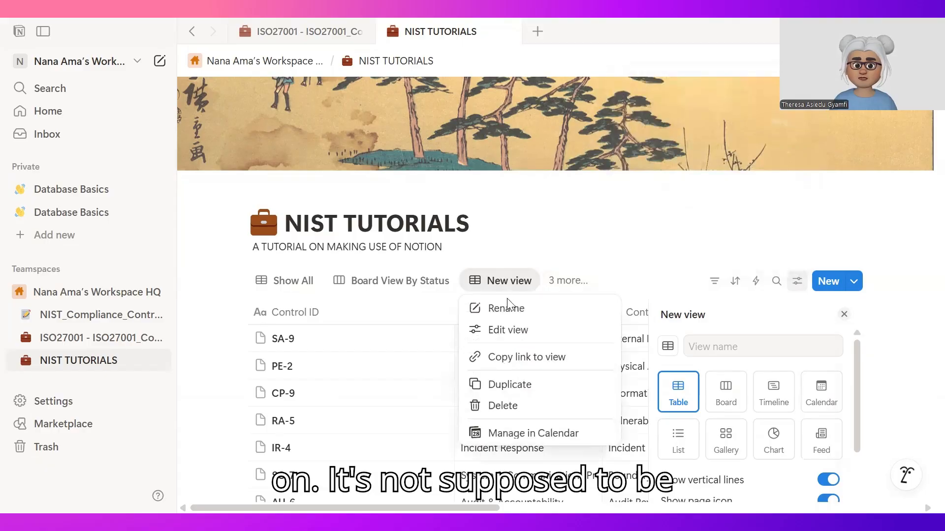
pyautogui.click(503, 406)
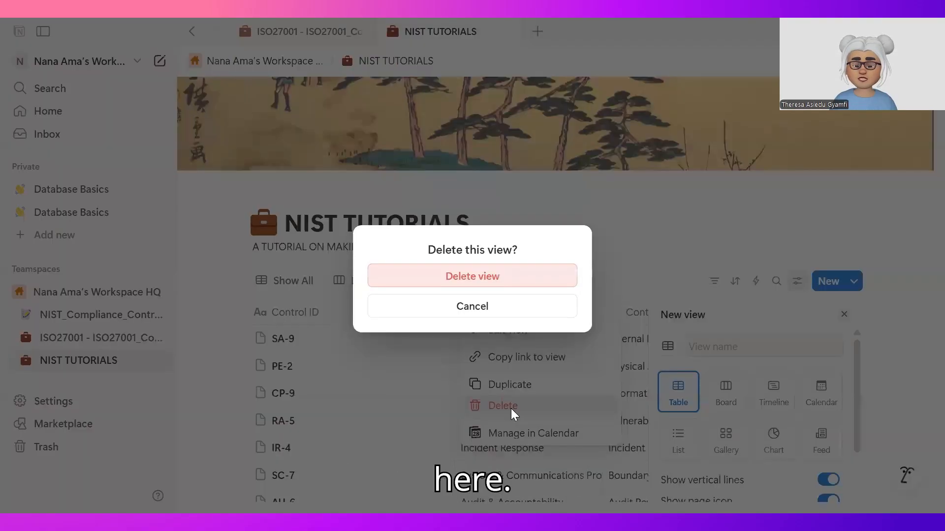
pyautogui.click(488, 275)
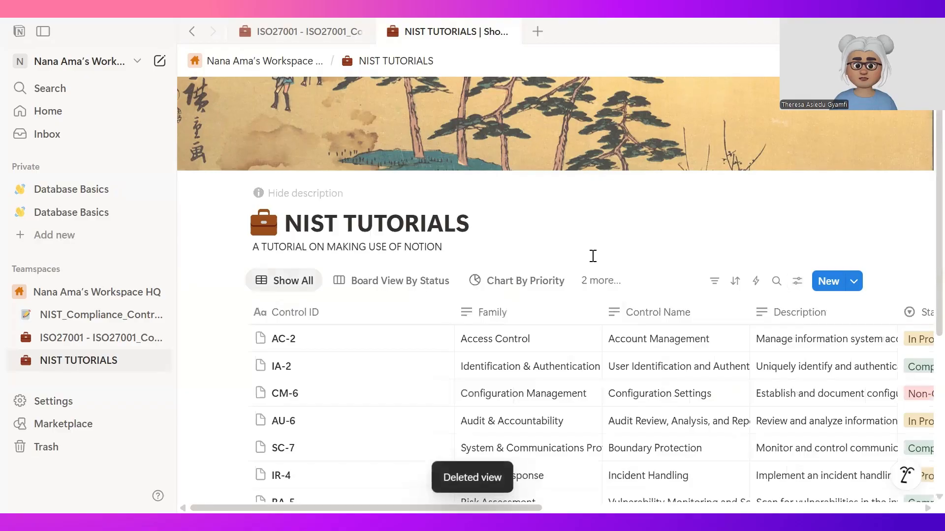
# Add an unnamed view with the Gallery layout to NIST TUTORIALS
pyautogui.click(585, 284)
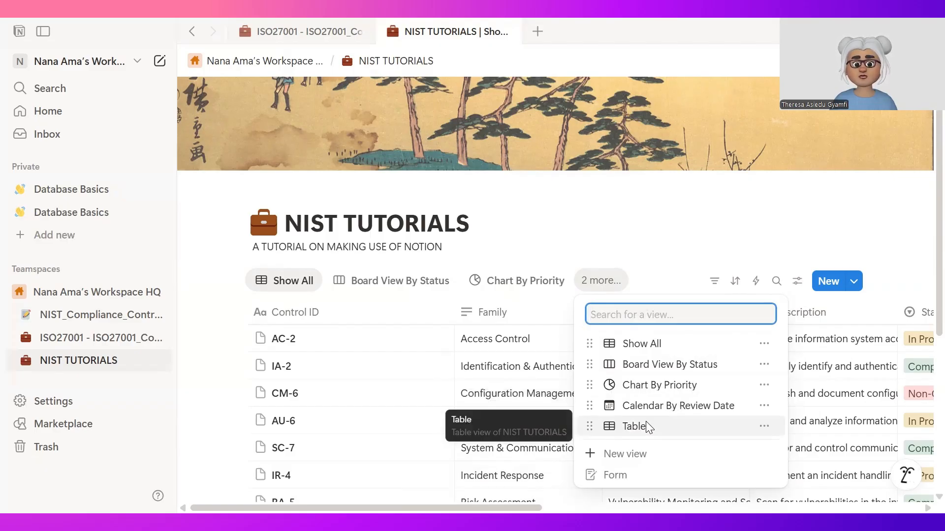
pyautogui.click(622, 454)
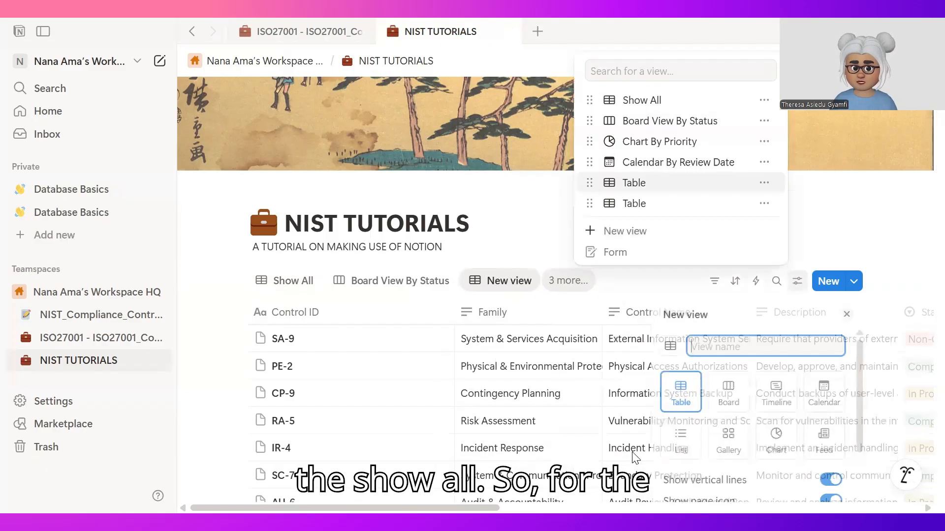
pyautogui.click(722, 433)
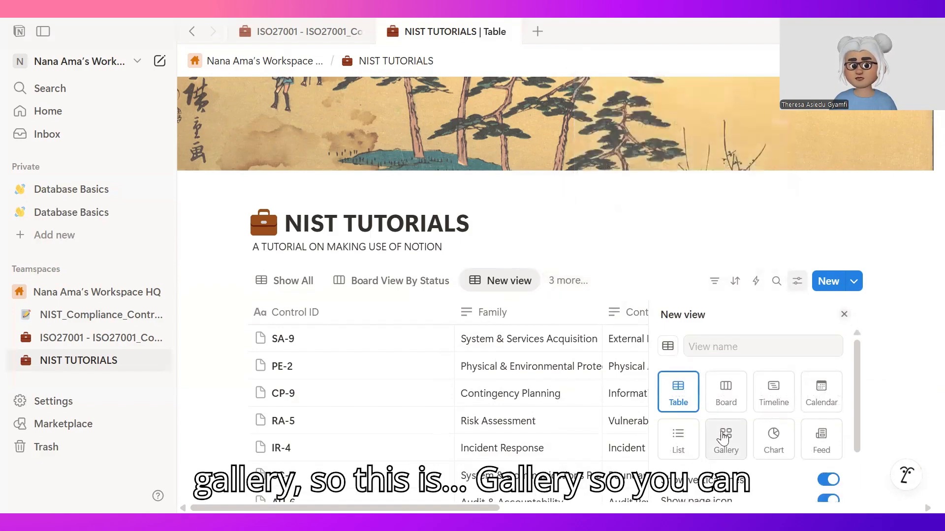
pyautogui.click(722, 436)
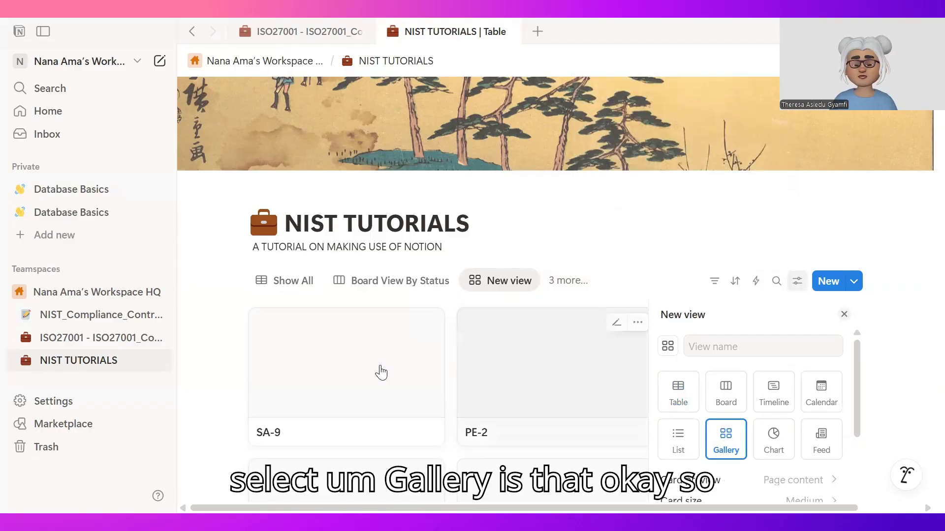
# Check how the gallery view is named in the NIST_Compliance_Controls view list, and return to NIST TUTORIALS
pyautogui.click(88, 314)
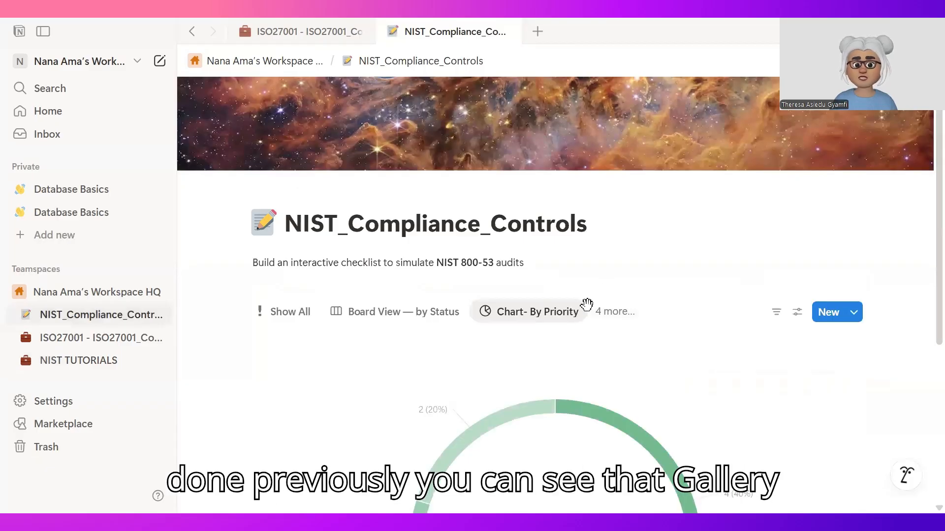
pyautogui.click(609, 313)
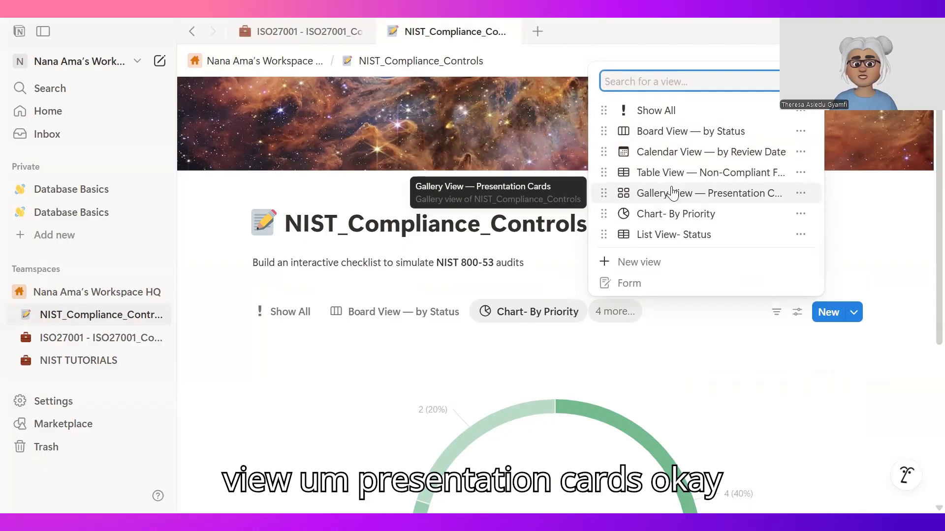
pyautogui.click(84, 353)
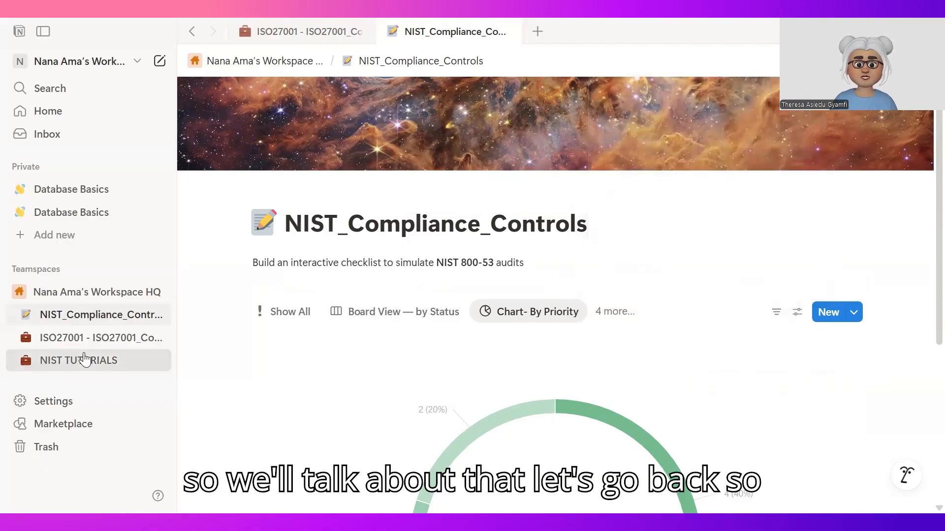
pyautogui.click(84, 359)
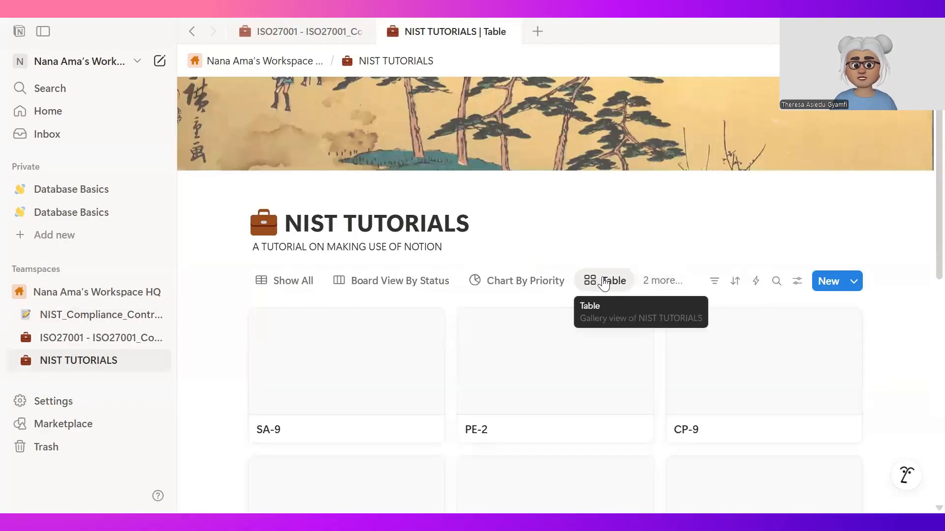
# Delete the unnamed gallery view from NIST TUTORIALS and confirm the deletion
pyautogui.click(604, 284)
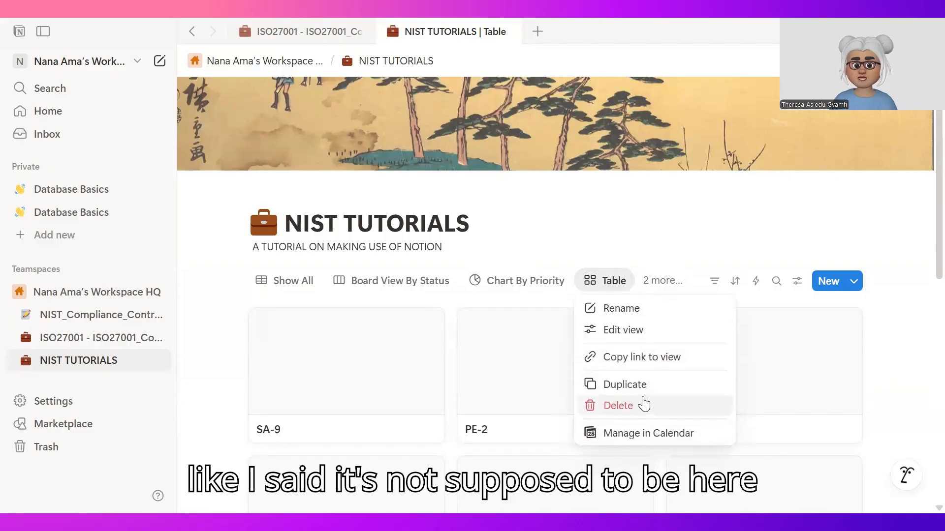
pyautogui.click(642, 405)
pyautogui.click(502, 276)
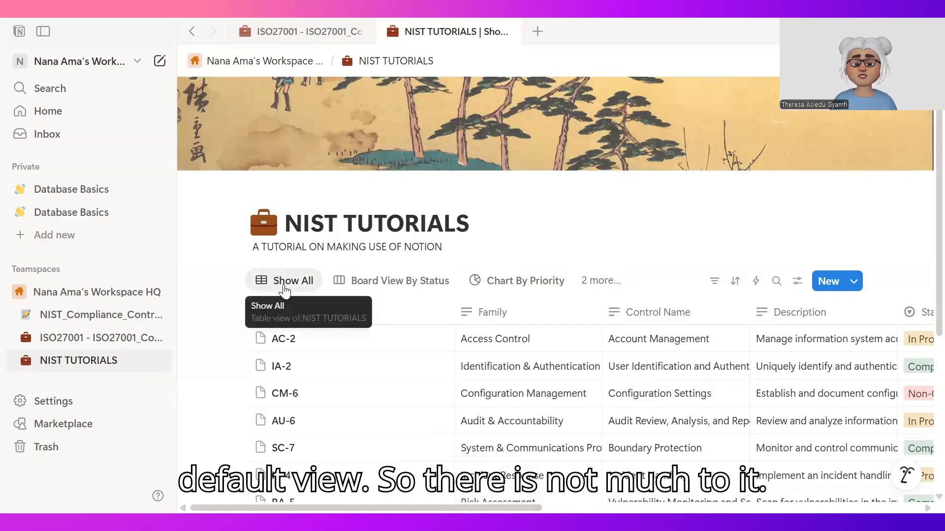
# Add a new Gallery view to NIST TUTORIALS and name it "Gallery By Presentation Cards"
pyautogui.click(600, 278)
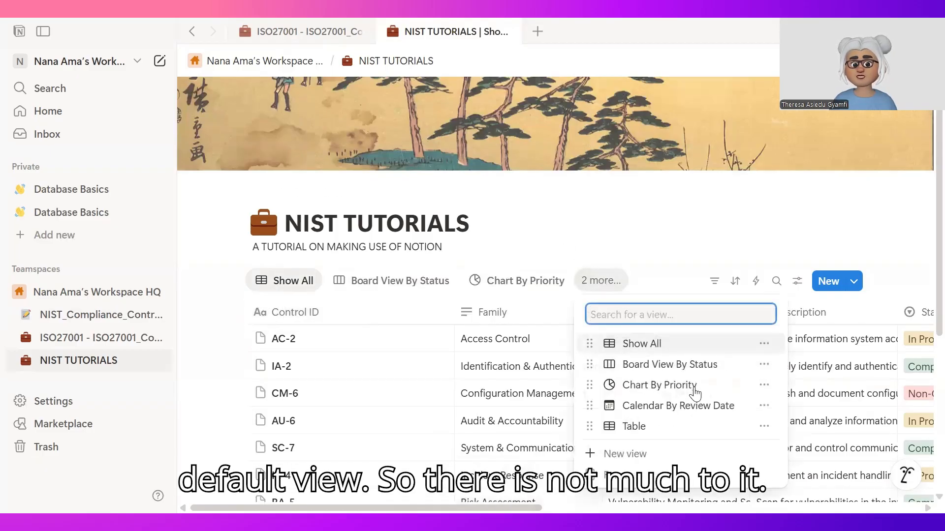
pyautogui.click(638, 455)
pyautogui.click(727, 438)
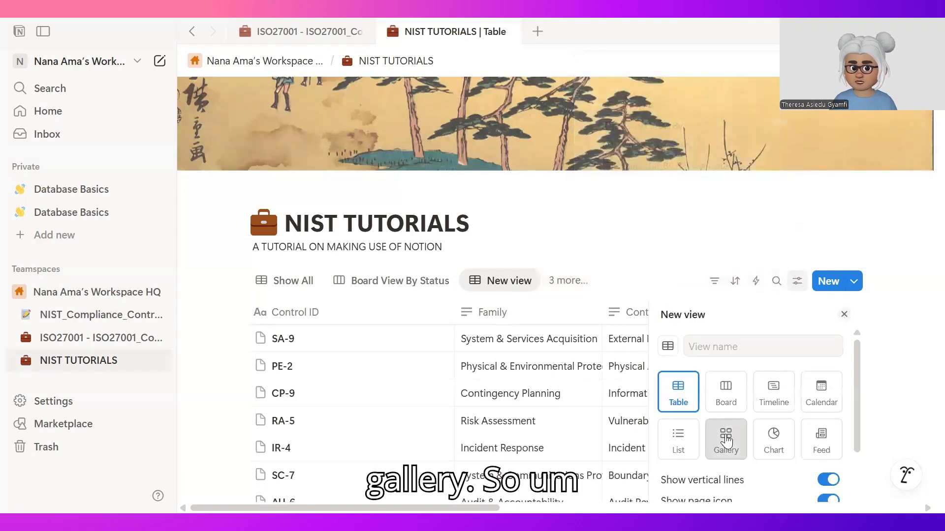
pyautogui.click(763, 348)
pyautogui.write('G')
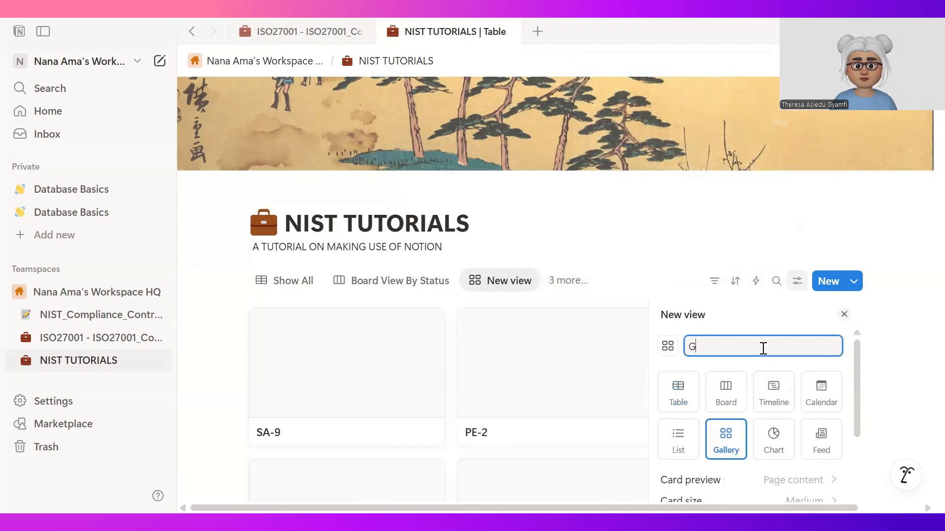
pyautogui.write('aller')
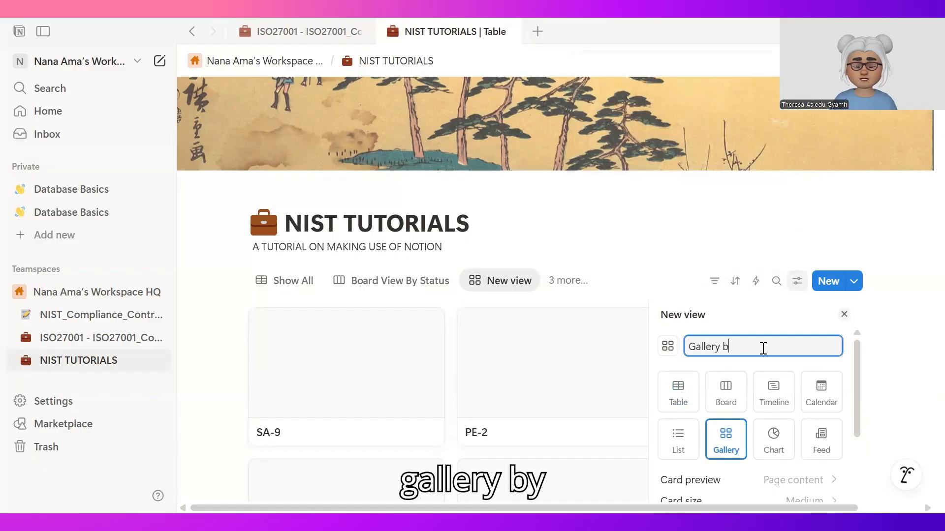
pyautogui.write('y By Pre')
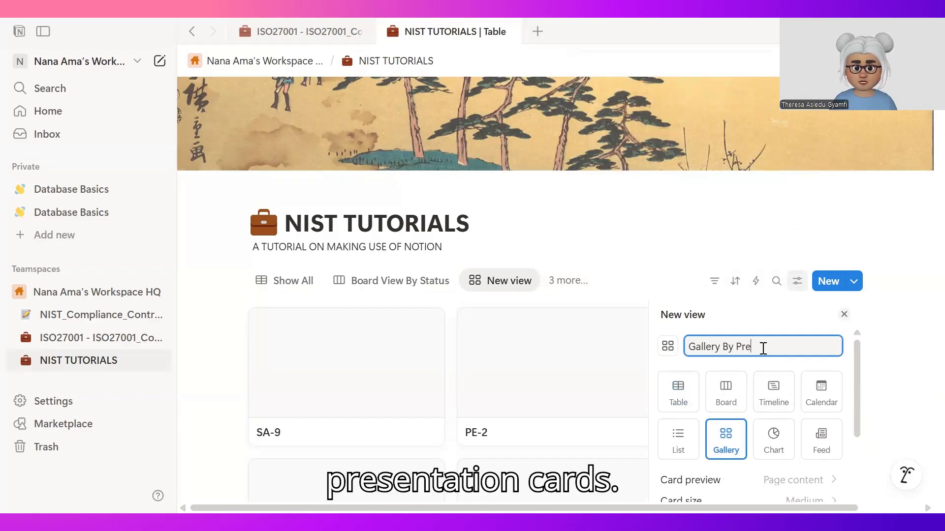
pyautogui.write('sentation Car')
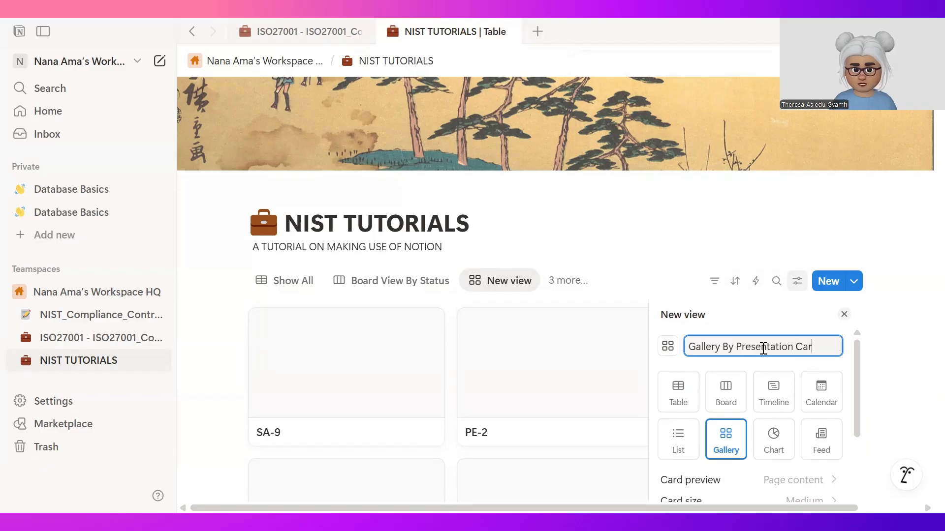
pyautogui.write('ds')
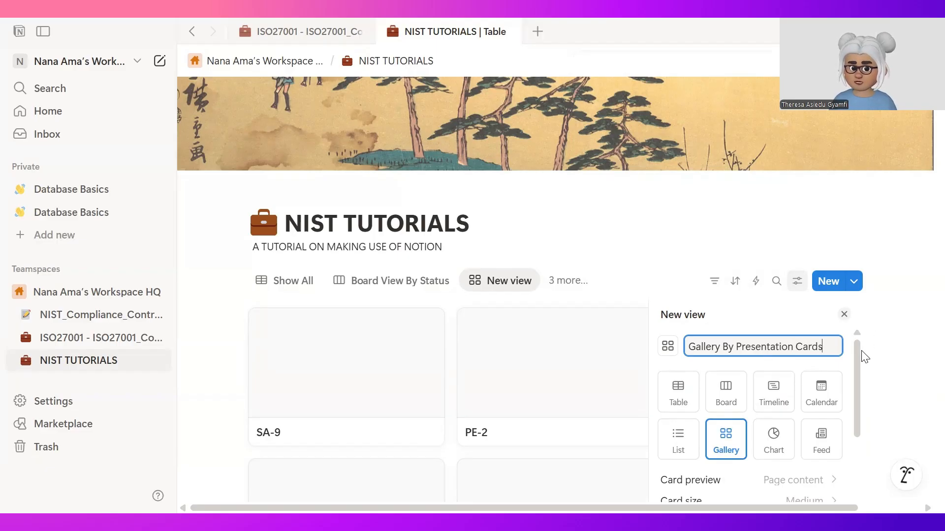
# Set the gallery's card size to Small, keep Page content as the card preview, and finish creating the view
pyautogui.scroll(-5, 855, 376)
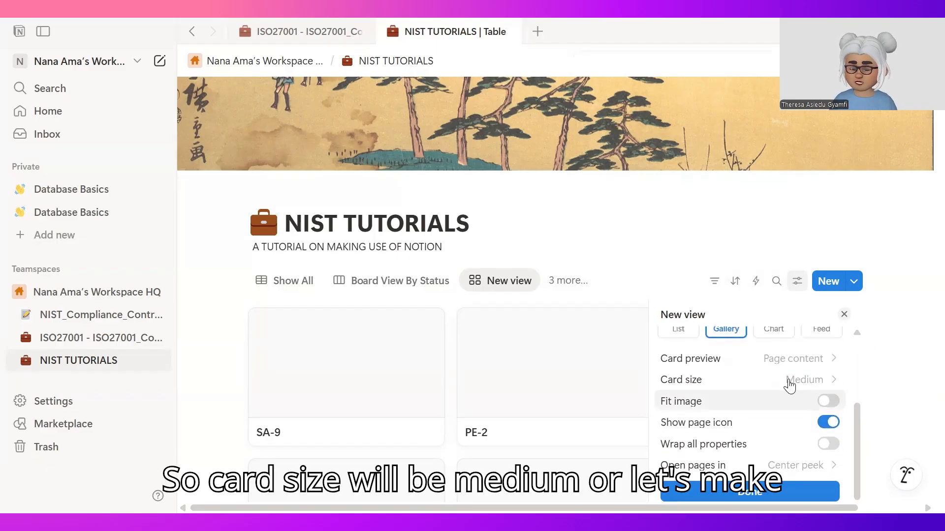
pyautogui.click(770, 387)
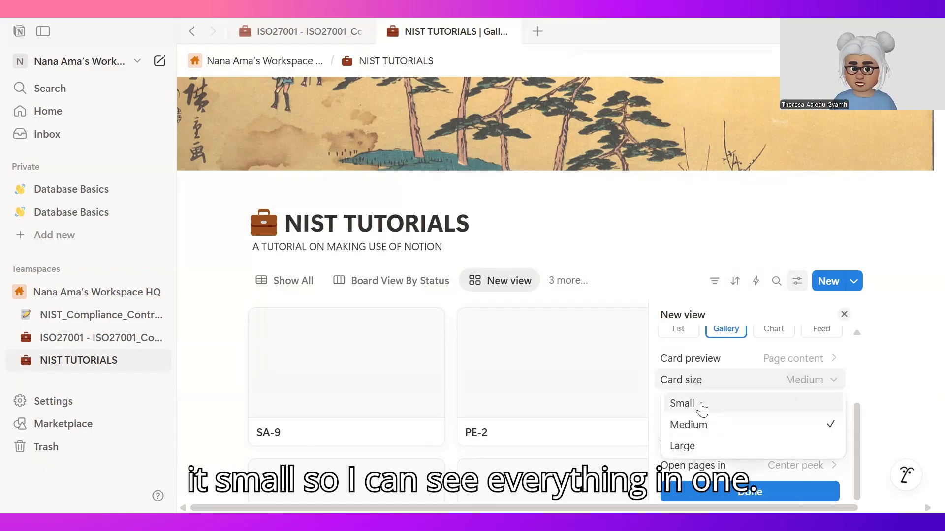
pyautogui.click(702, 410)
pyautogui.click(738, 364)
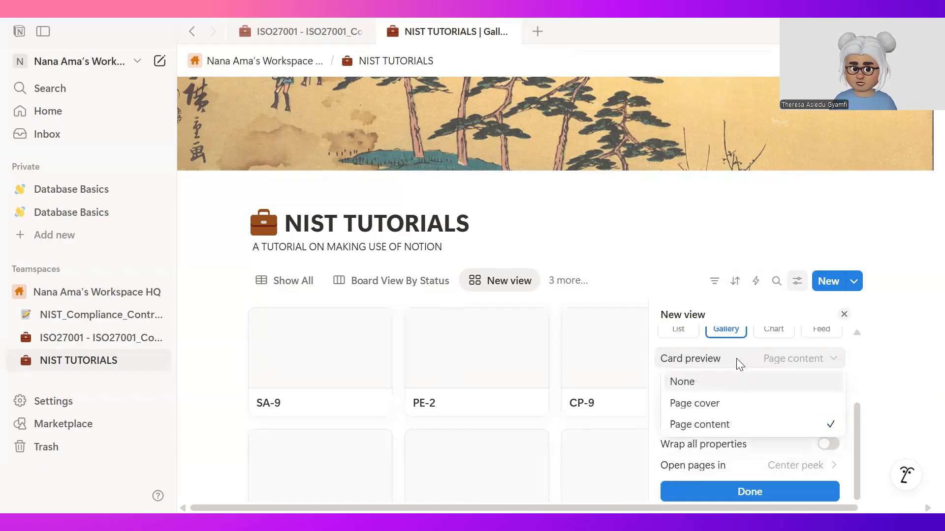
pyautogui.click(762, 423)
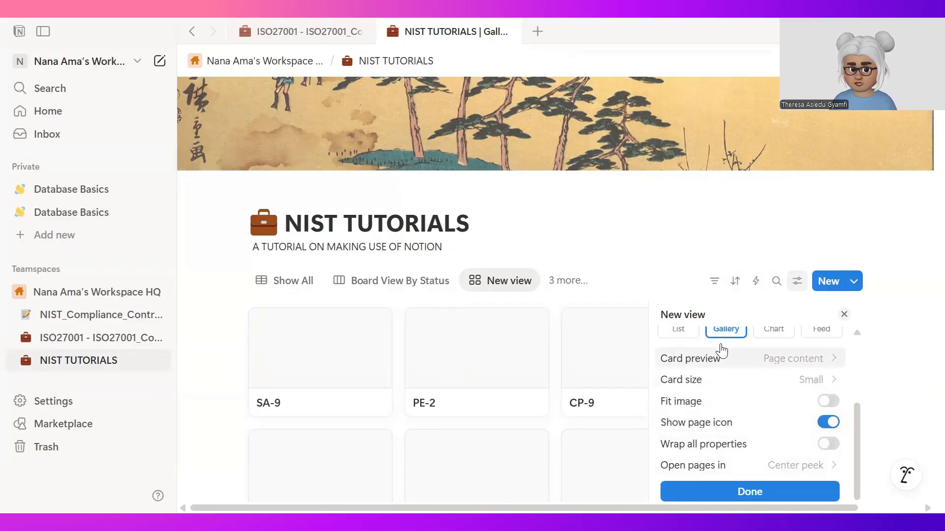
pyautogui.click(828, 445)
pyautogui.click(825, 449)
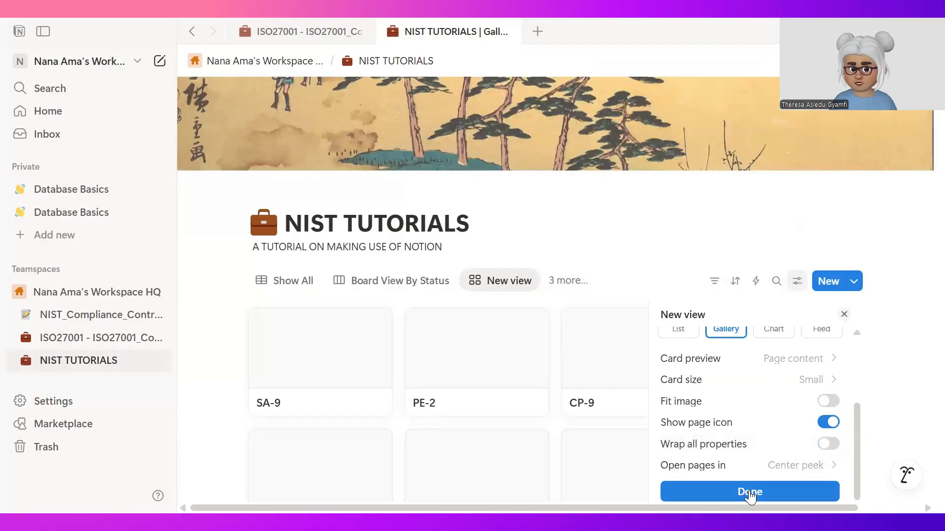
pyautogui.click(727, 493)
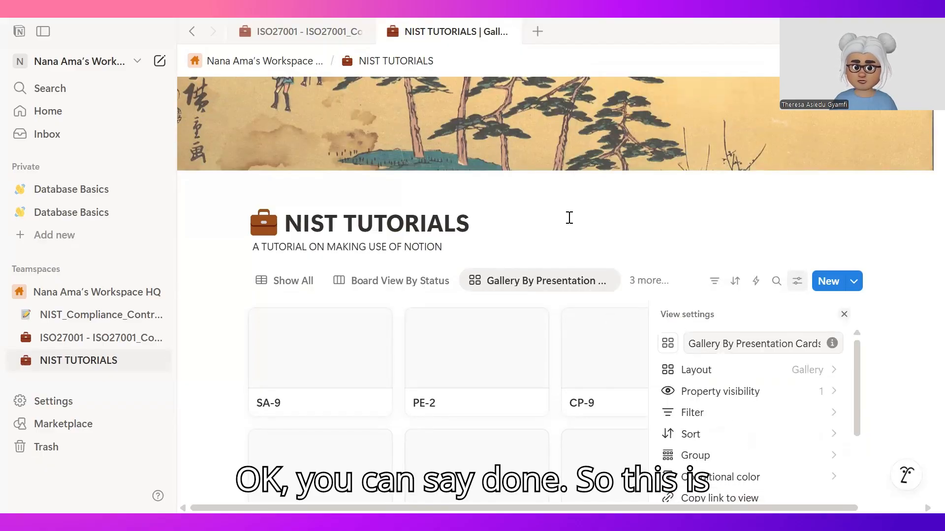
pyautogui.click(844, 315)
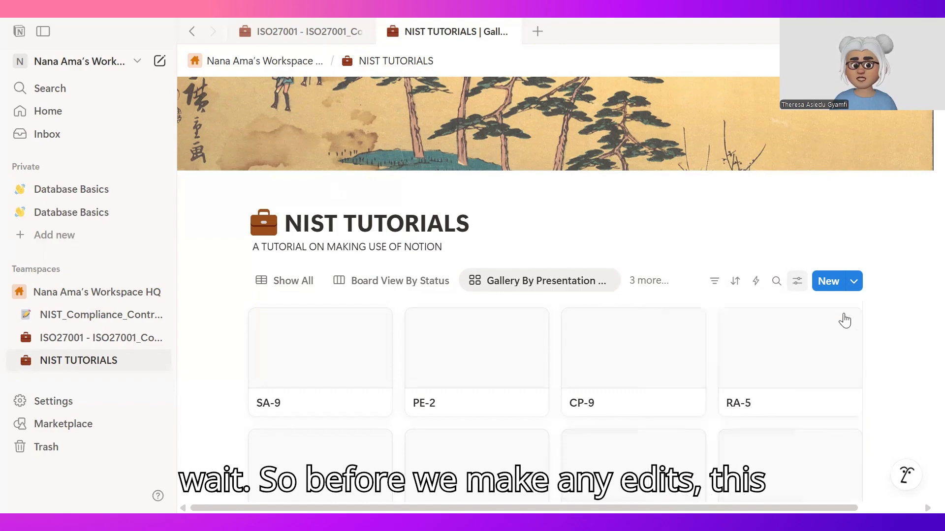
# Examine which control information the cards show across the whole gallery view
pyautogui.scroll(-5, 924, 215)
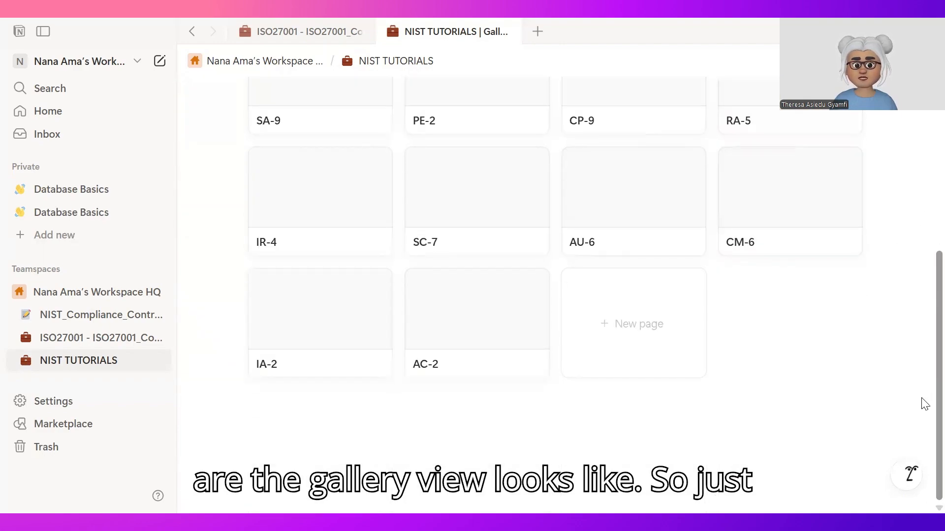
pyautogui.scroll(4, 921, 400)
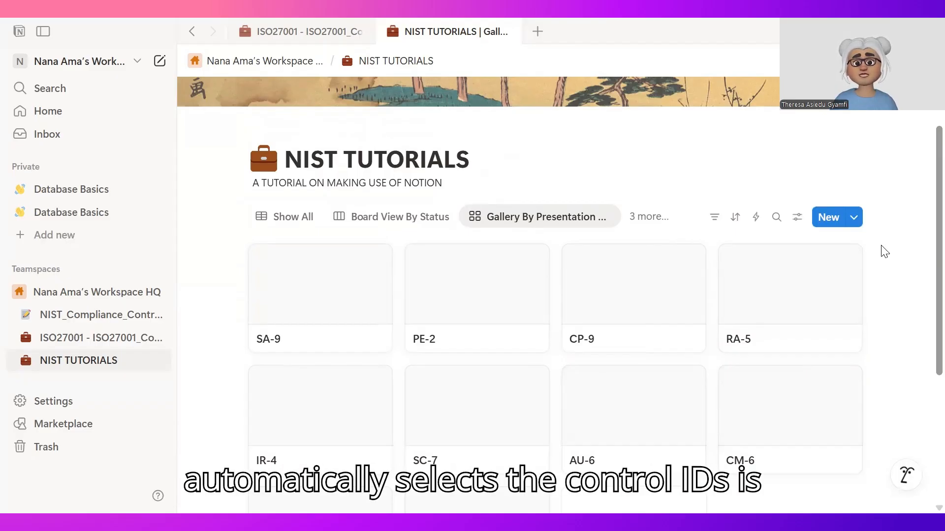
pyautogui.scroll(1, 884, 249)
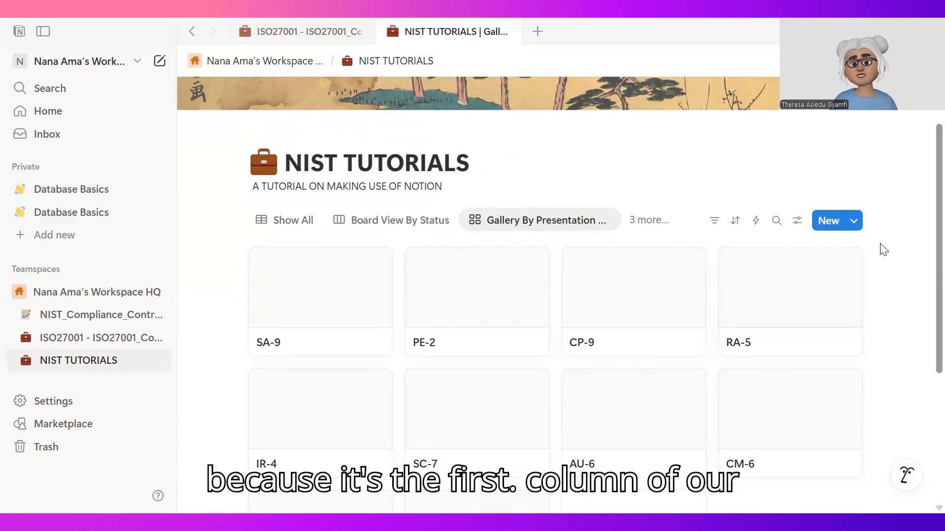
pyautogui.scroll(1, 882, 249)
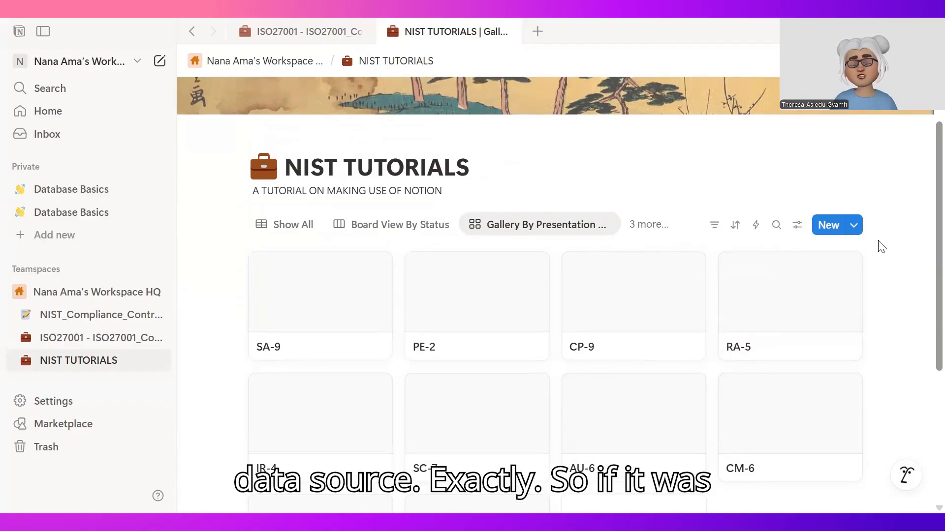
pyautogui.scroll(-1, 882, 248)
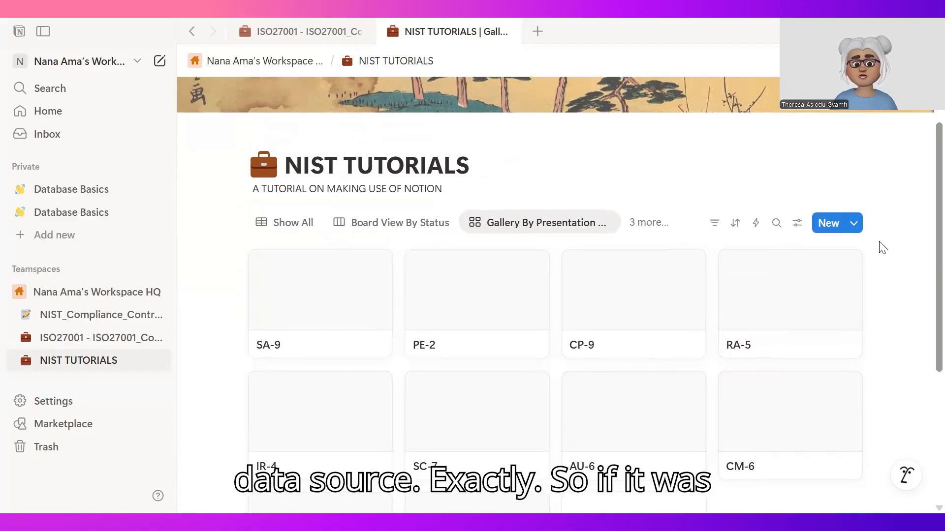
pyautogui.scroll(-1, 883, 250)
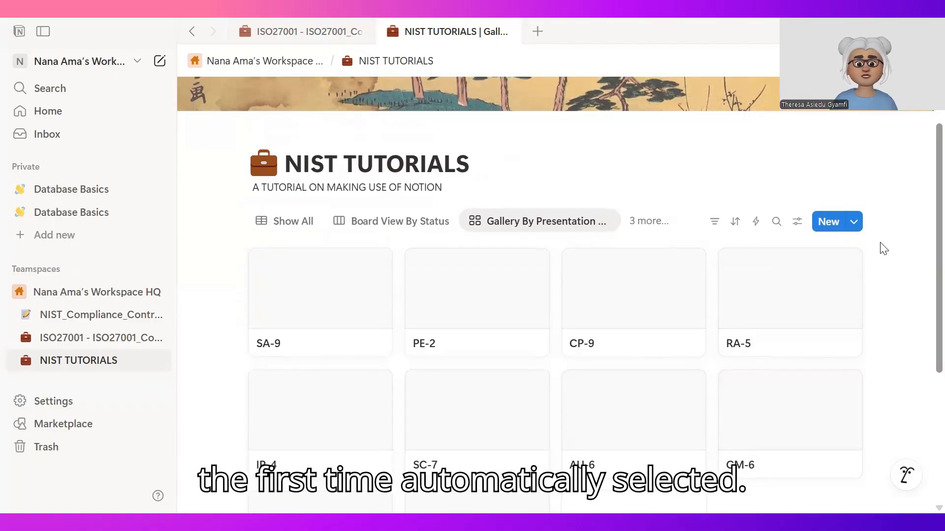
pyautogui.scroll(1, 870, 228)
pyautogui.scroll(-4, 859, 321)
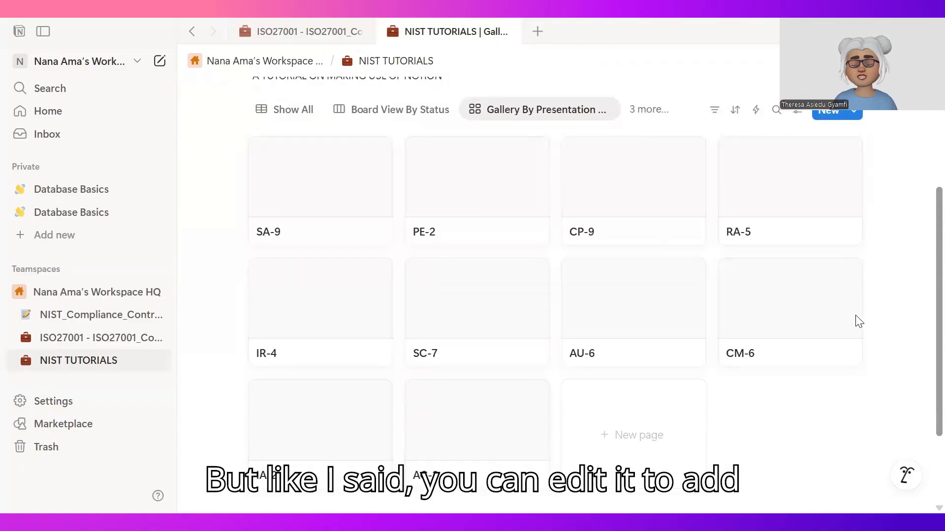
pyautogui.scroll(1, 851, 332)
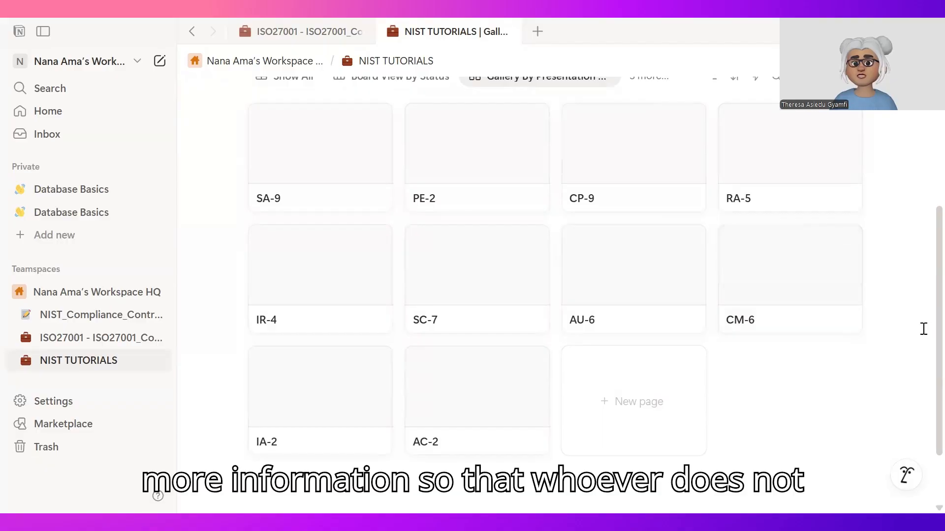
pyautogui.scroll(3, 921, 344)
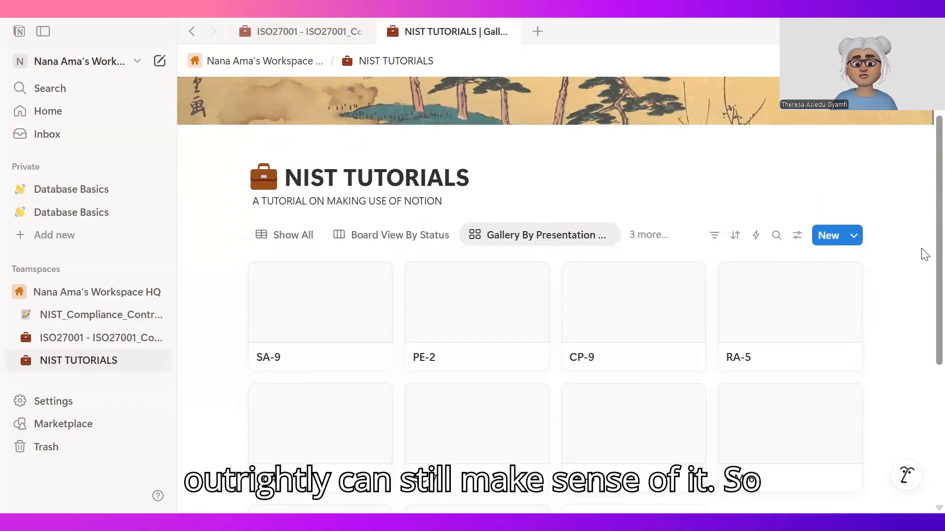
# Make all hidden properties visible on the cards of the "Gallery By Presentation Cards" view
pyautogui.click(550, 237)
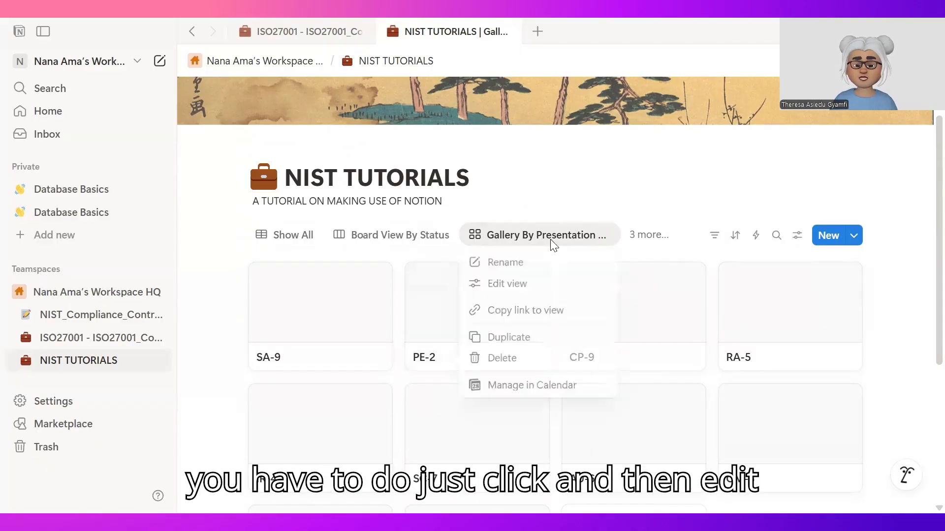
pyautogui.click(524, 286)
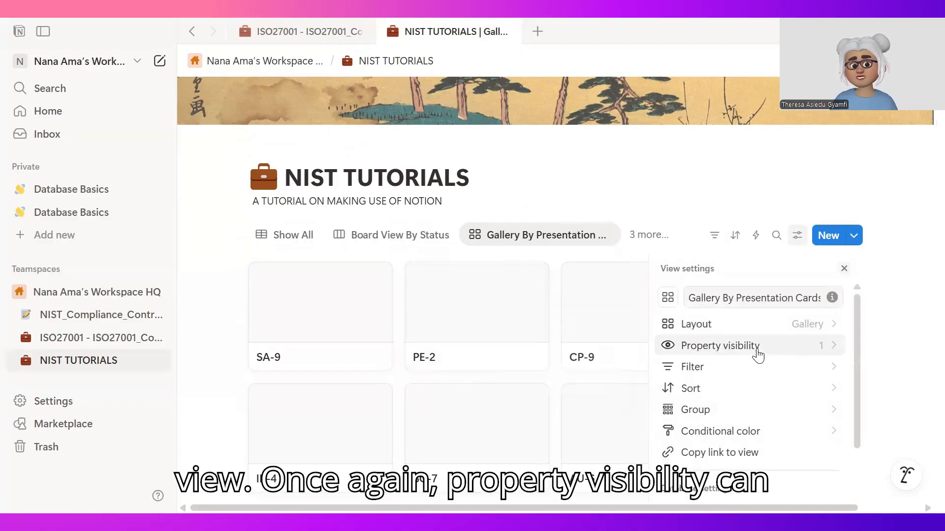
pyautogui.click(757, 353)
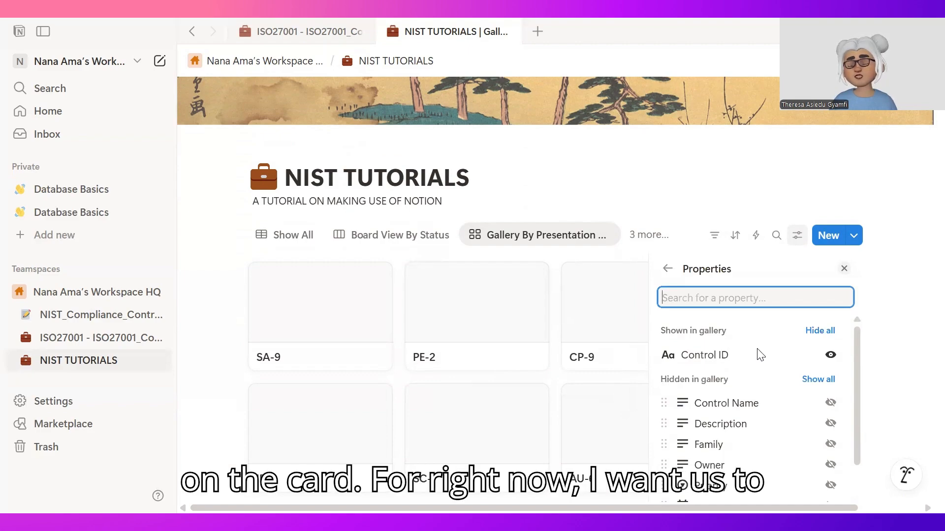
pyautogui.click(819, 379)
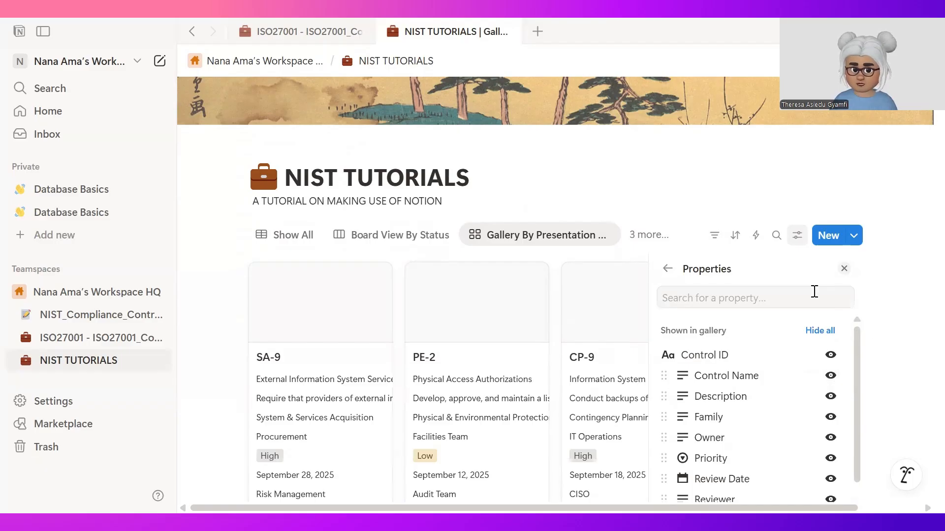
pyautogui.click(667, 269)
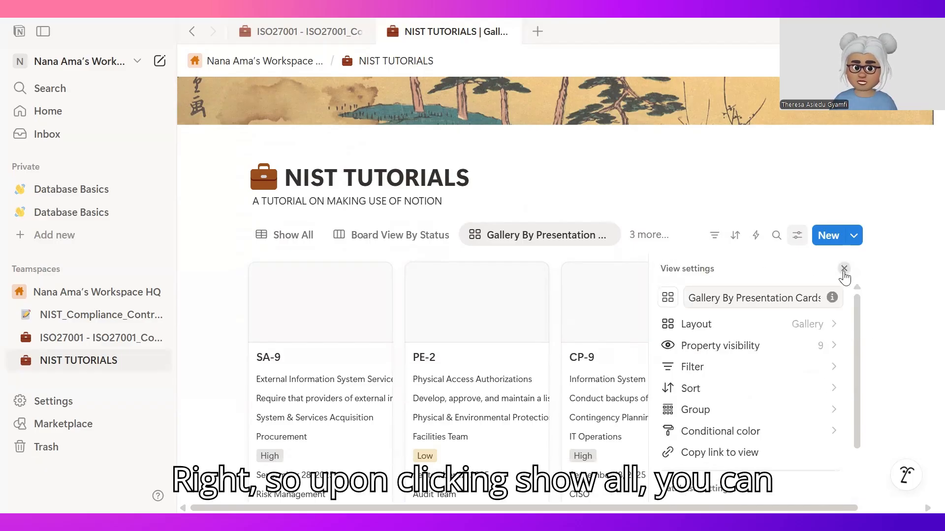
pyautogui.click(844, 270)
pyautogui.scroll(-3, 845, 277)
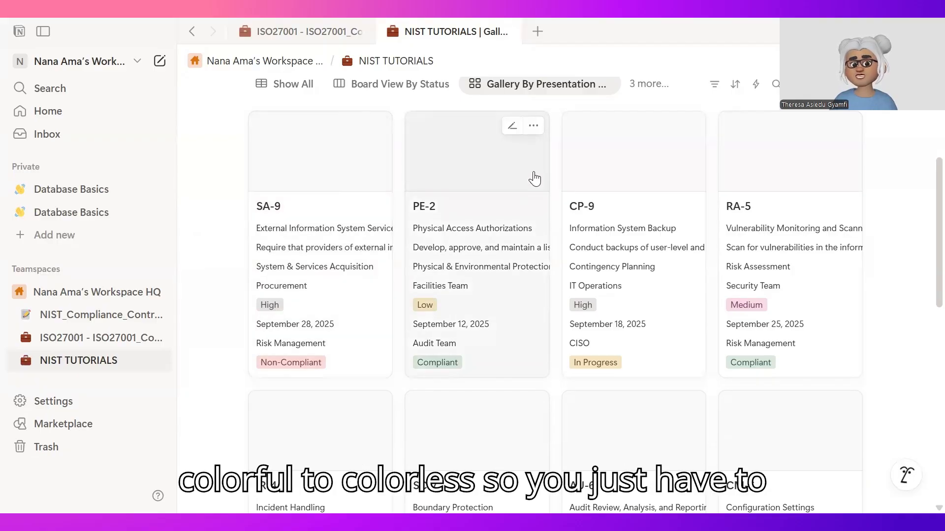
# Add a conditional color setting to the gallery based on Priority, with the card background matching each option, and review the colored cards
pyautogui.scroll(2, 535, 178)
pyautogui.click(537, 149)
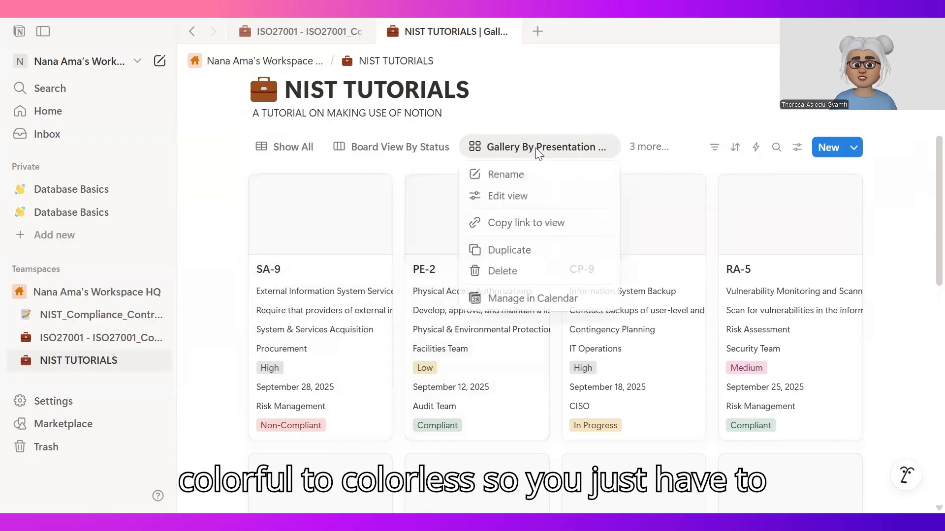
pyautogui.click(515, 195)
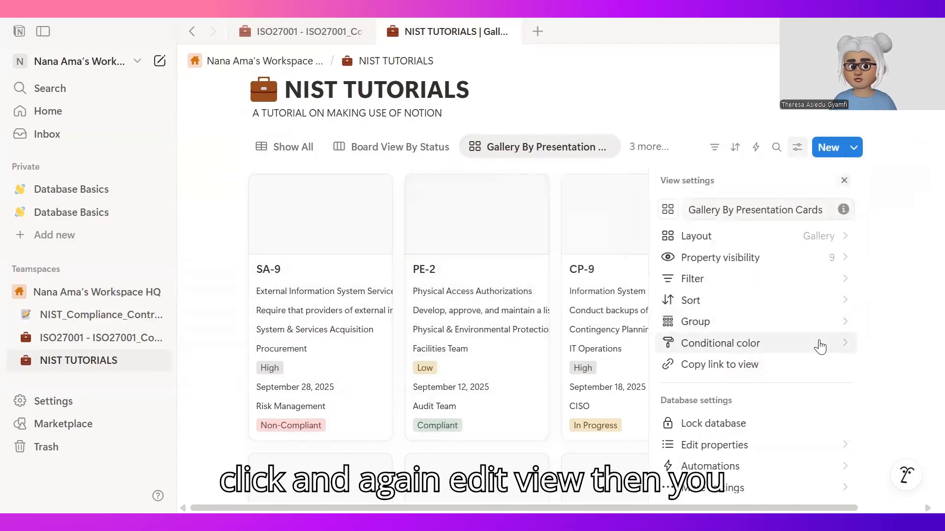
pyautogui.click(781, 344)
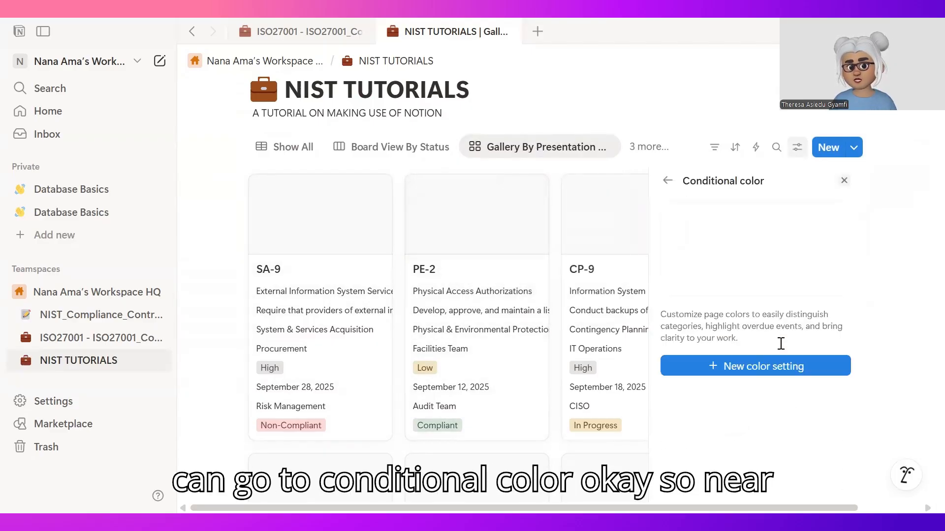
pyautogui.click(752, 368)
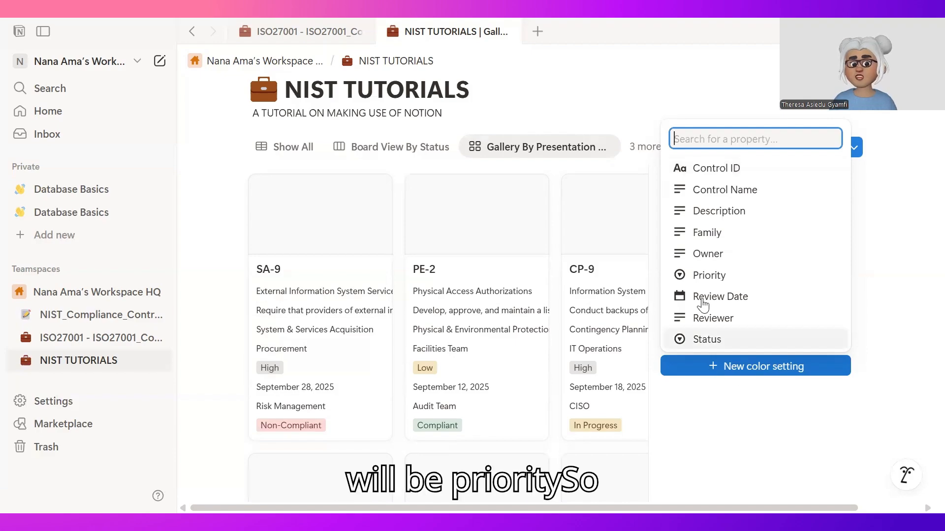
pyautogui.click(709, 276)
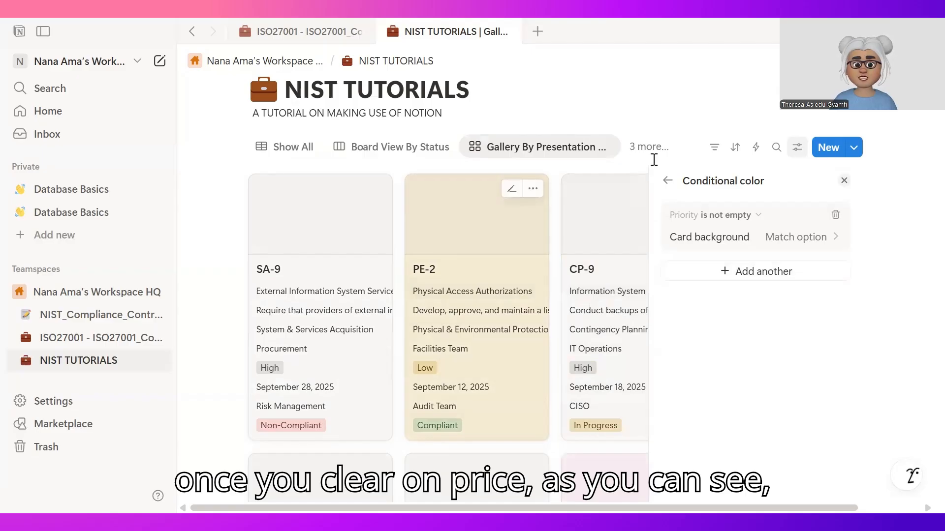
pyautogui.click(665, 181)
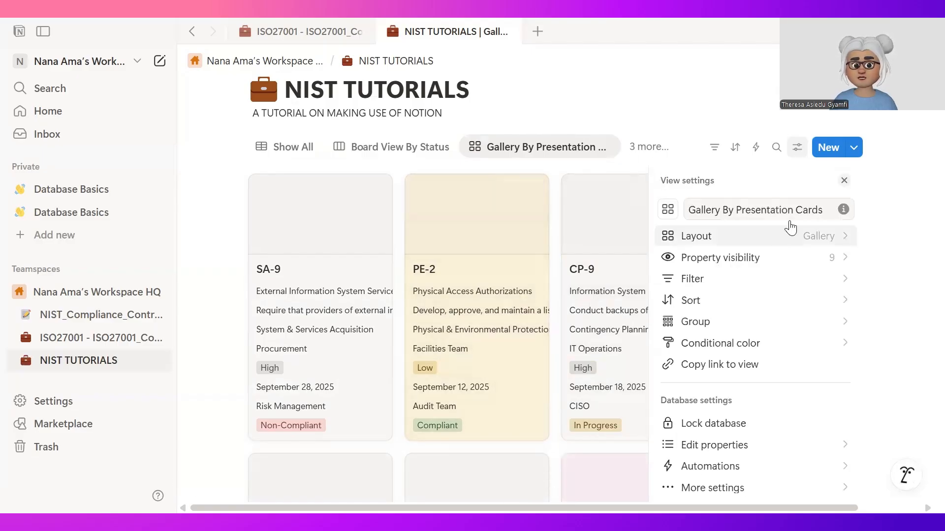
pyautogui.click(844, 181)
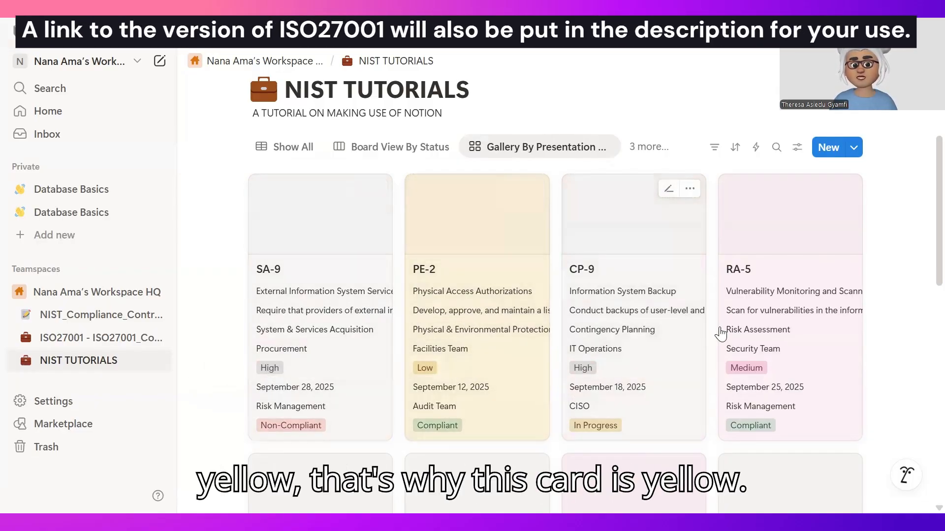
pyautogui.scroll(-8, 924, 390)
pyautogui.scroll(8, 924, 390)
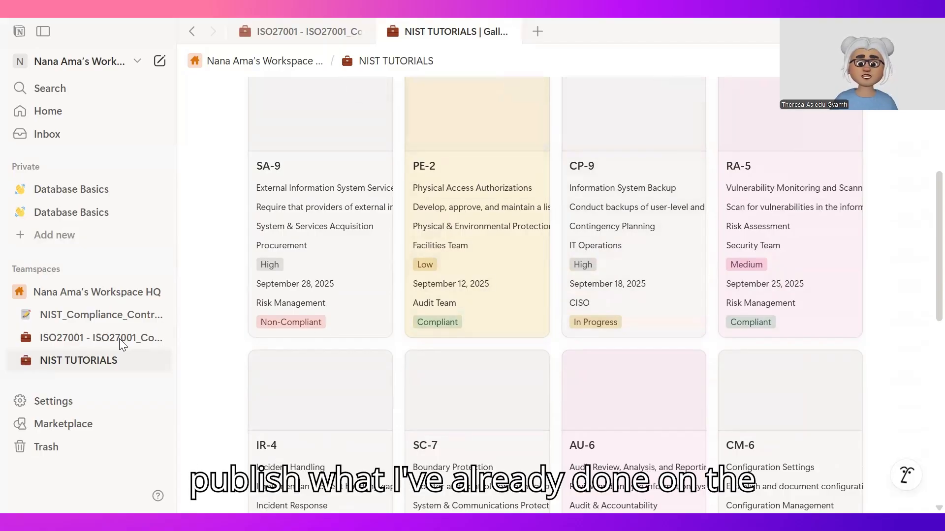
# Check the NIST_Compliance_Controls page and examine the web publishing options for NIST TUTORIALS
pyautogui.click(101, 320)
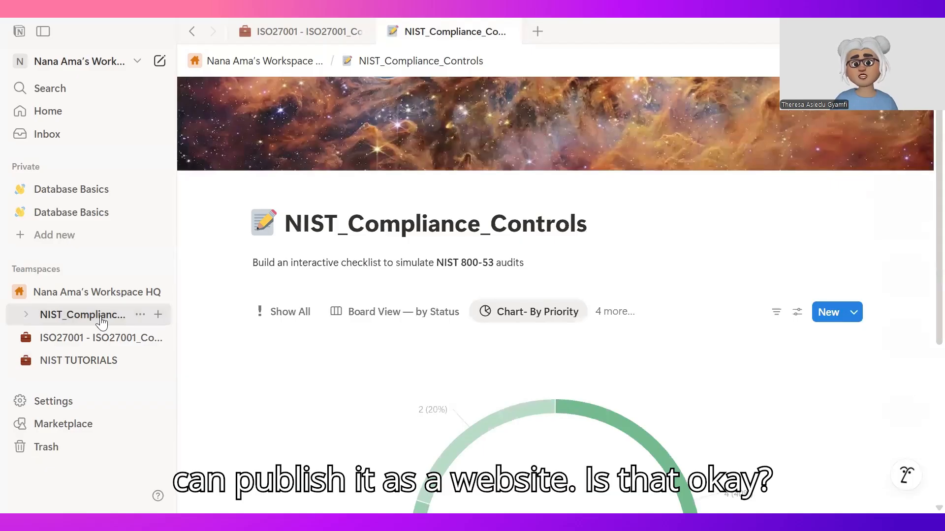
pyautogui.click(79, 360)
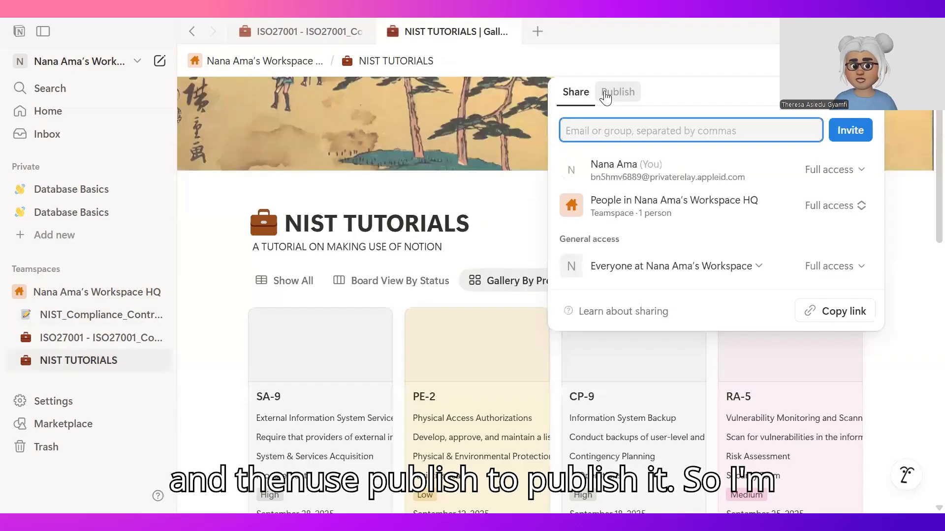
pyautogui.click(616, 92)
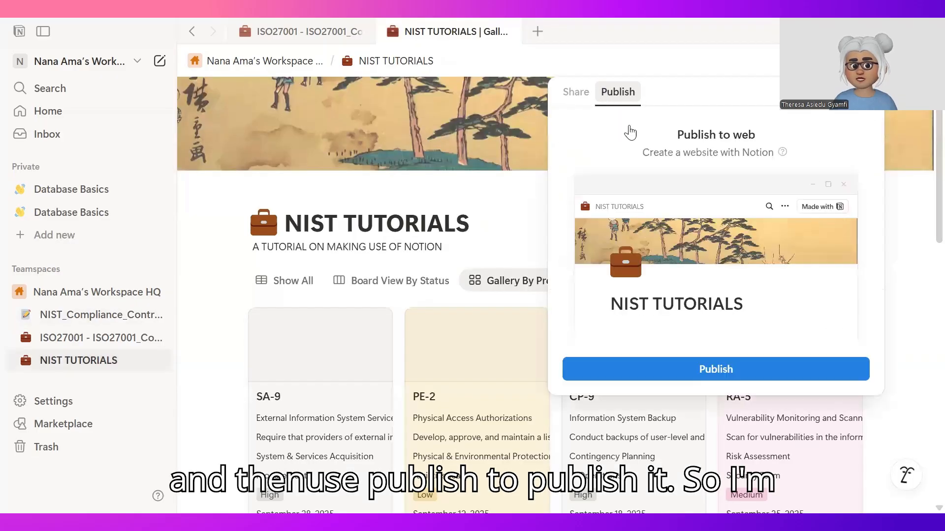
# Switch to the NIST_Compliance_Controls page
pyautogui.click(91, 325)
pyautogui.click(91, 325)
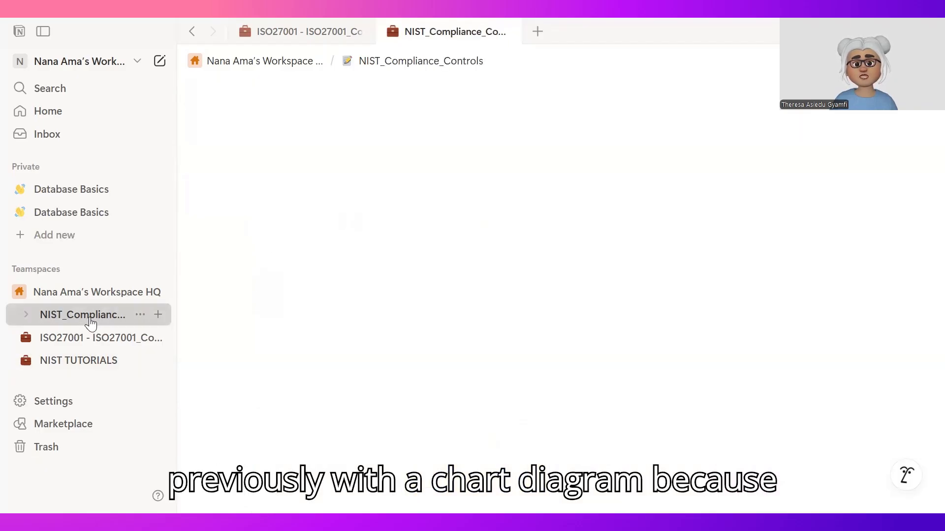